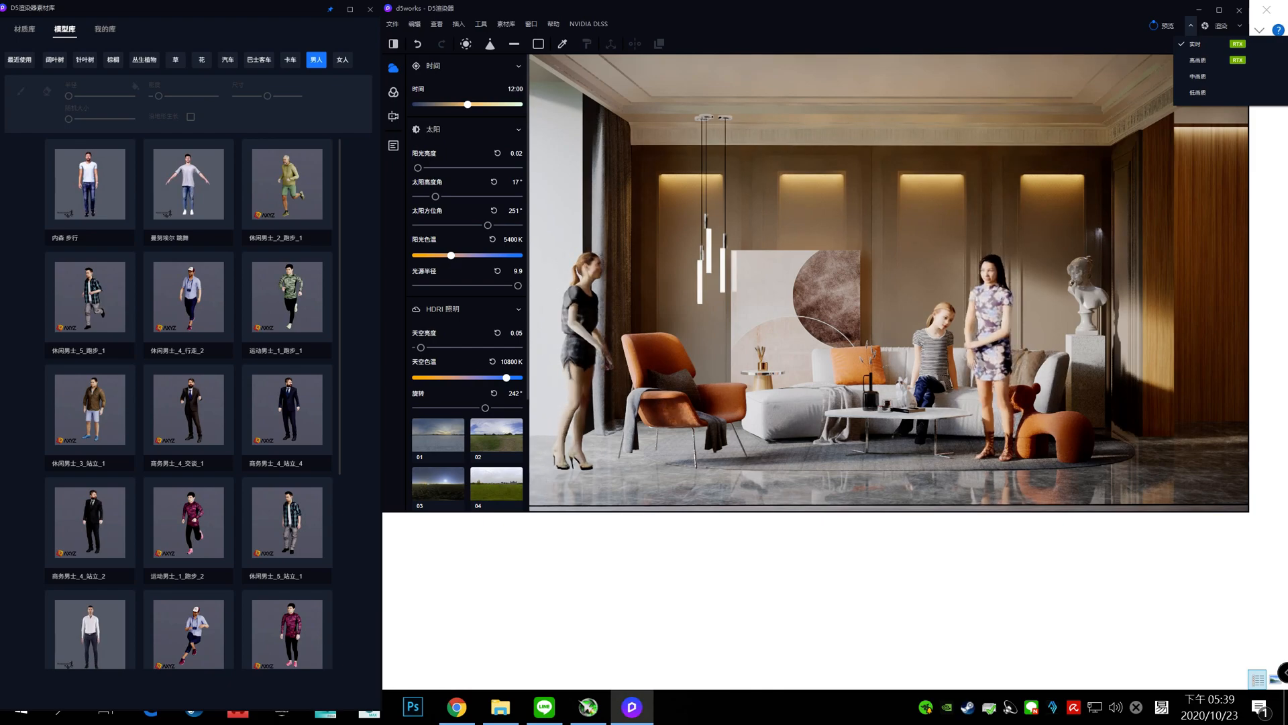
Bring up the MSI Afterburner window, place it beneath the render viewport, and return to D5 Render
left_click_drag(1114, 342, 1287, 328)
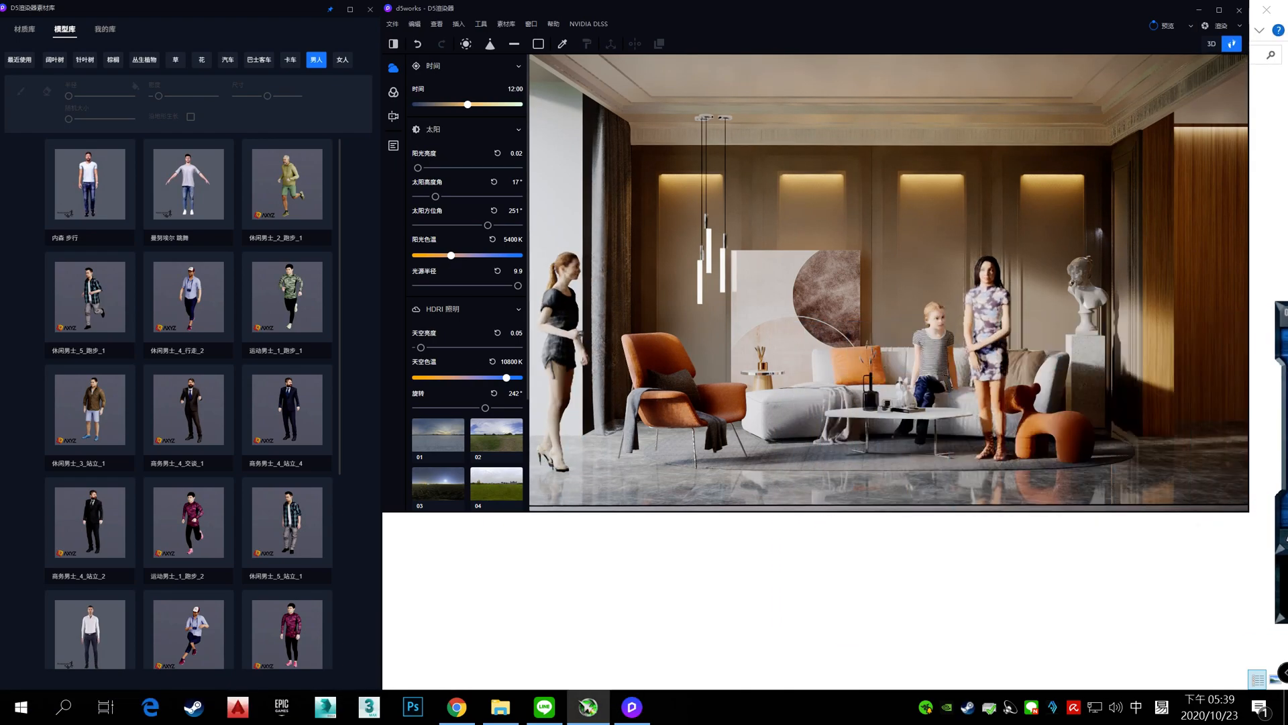
left_click(948, 20)
left_click_drag(1287, 327, 901, 510)
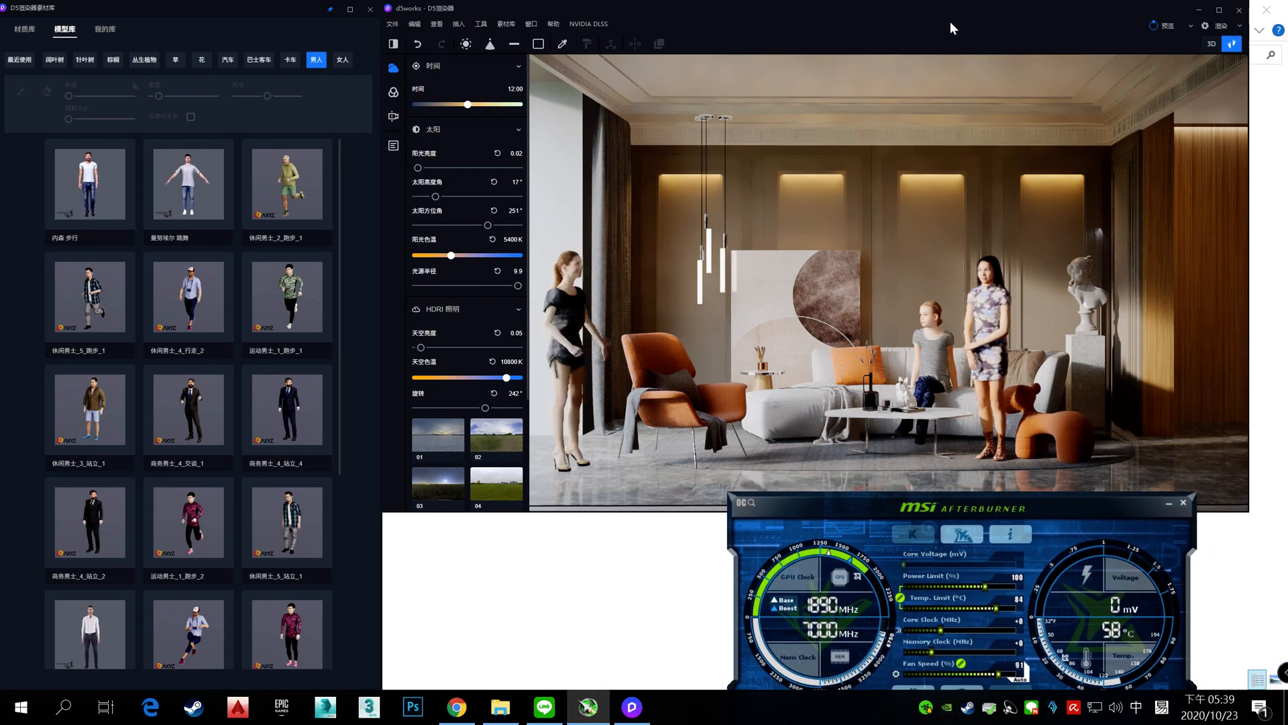
left_click(947, 41)
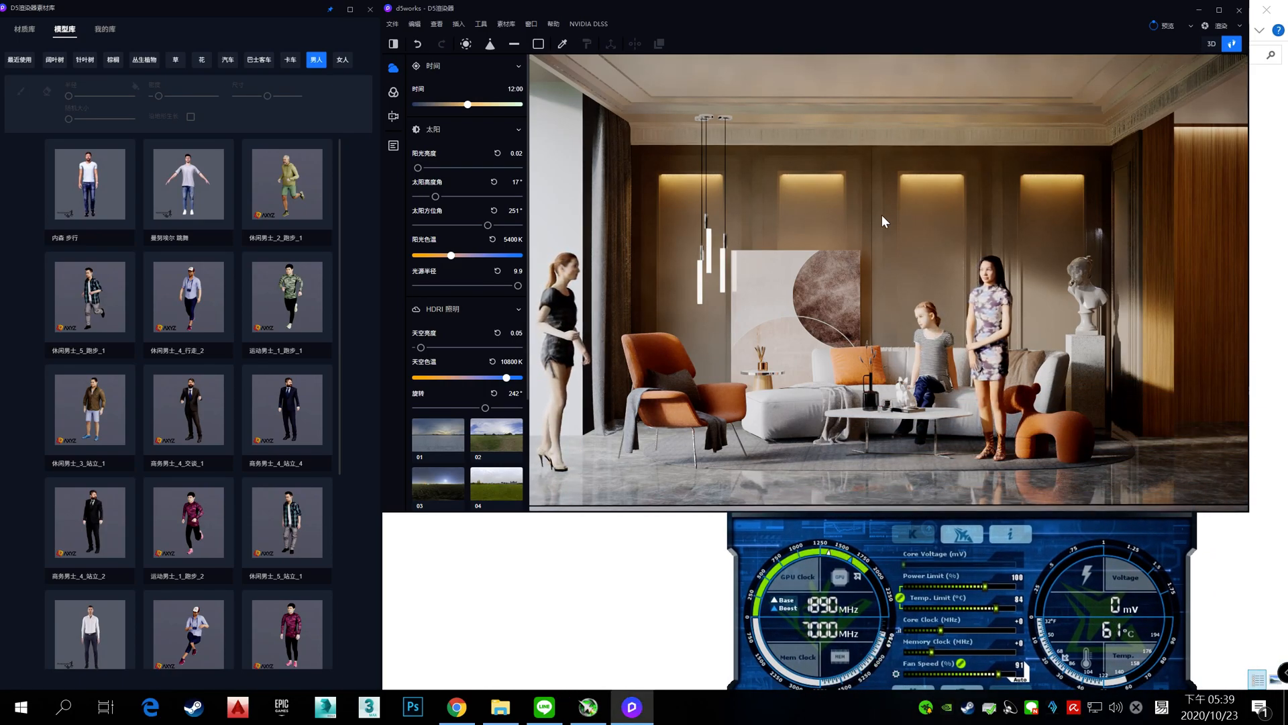
Rotate the standing woman near the curtain to 59.9° about the Y axis and deselect her
left_click(585, 365)
mouse_move(565, 478)
left_mouse_down()
mouse_move(530, 483)
mouse_move(607, 490)
mouse_move(542, 495)
mouse_move(578, 489)
left_mouse_up()
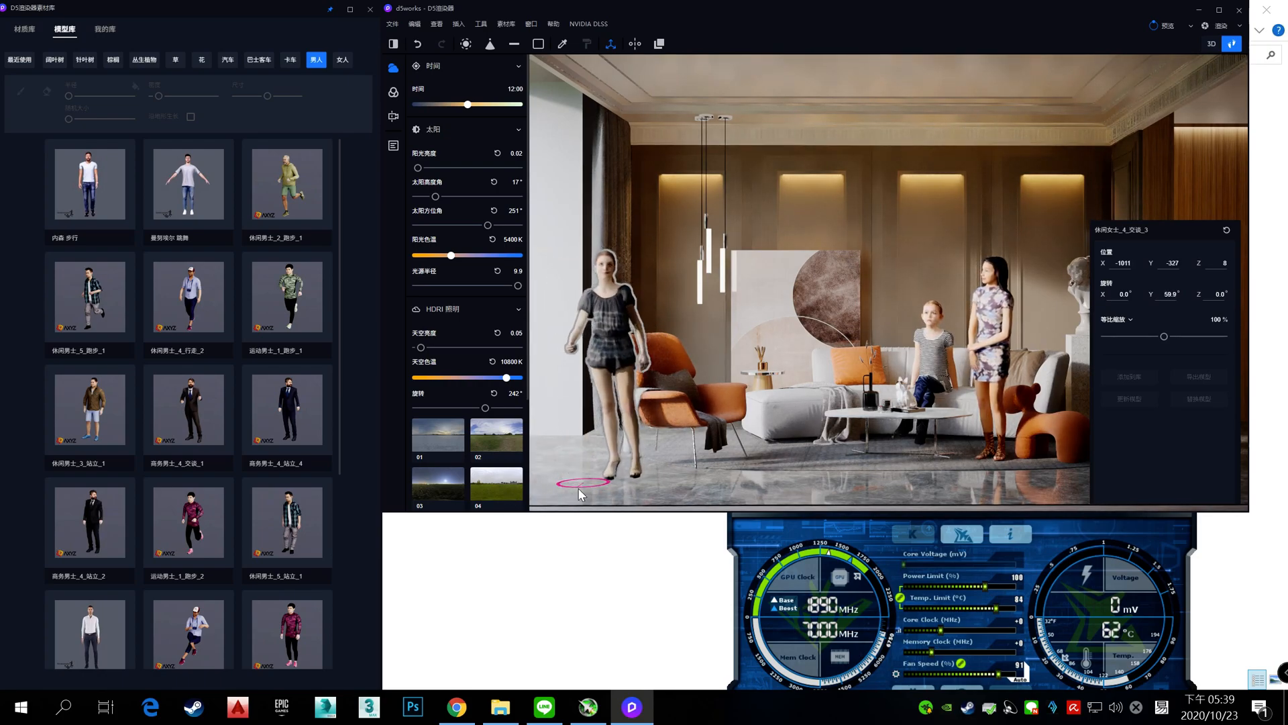
key("Escape")
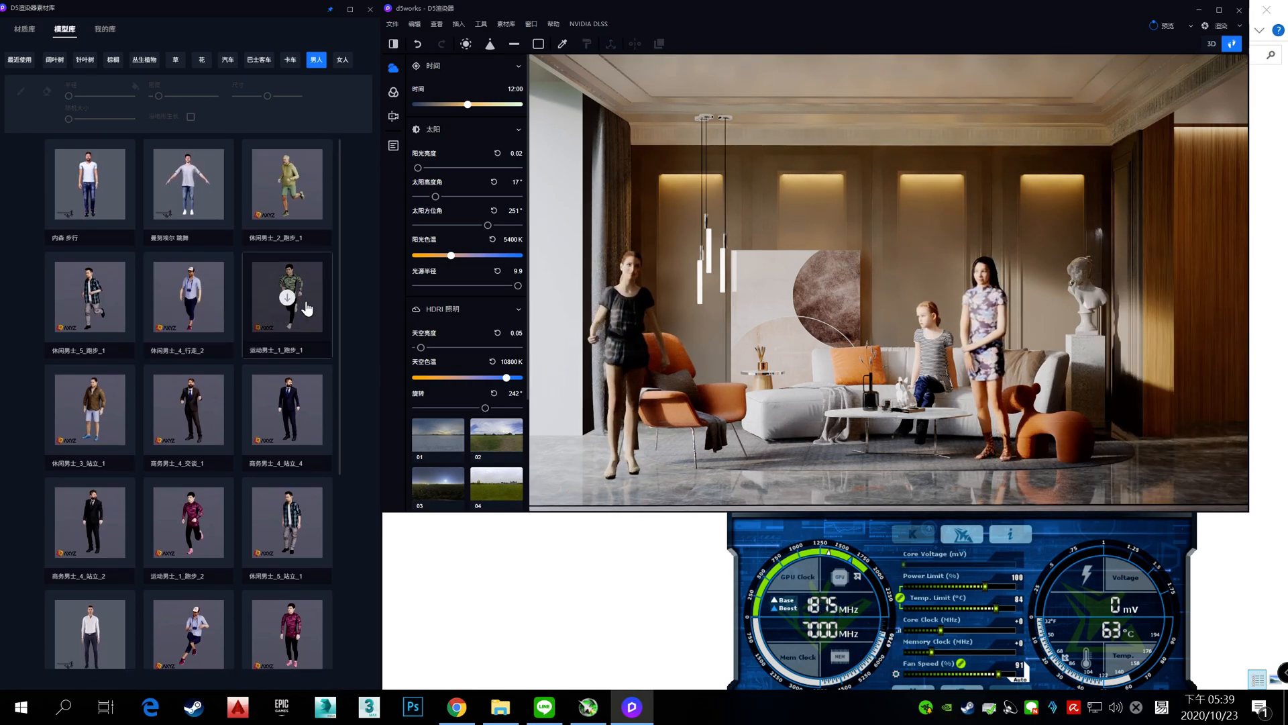
Find the sitting boy model 弘治 玩耍 in the men's category (男人) of the model library and download it
scroll(248, 280, "down", 10)
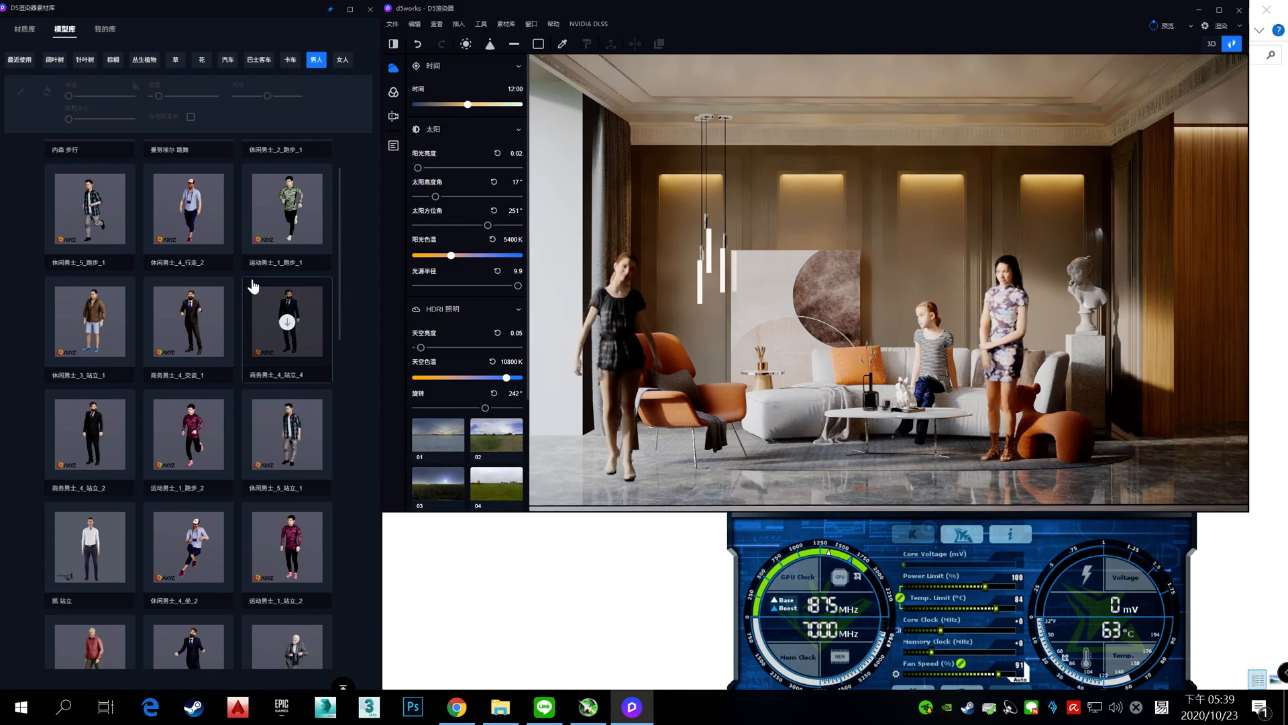
scroll(242, 283, "down", 10)
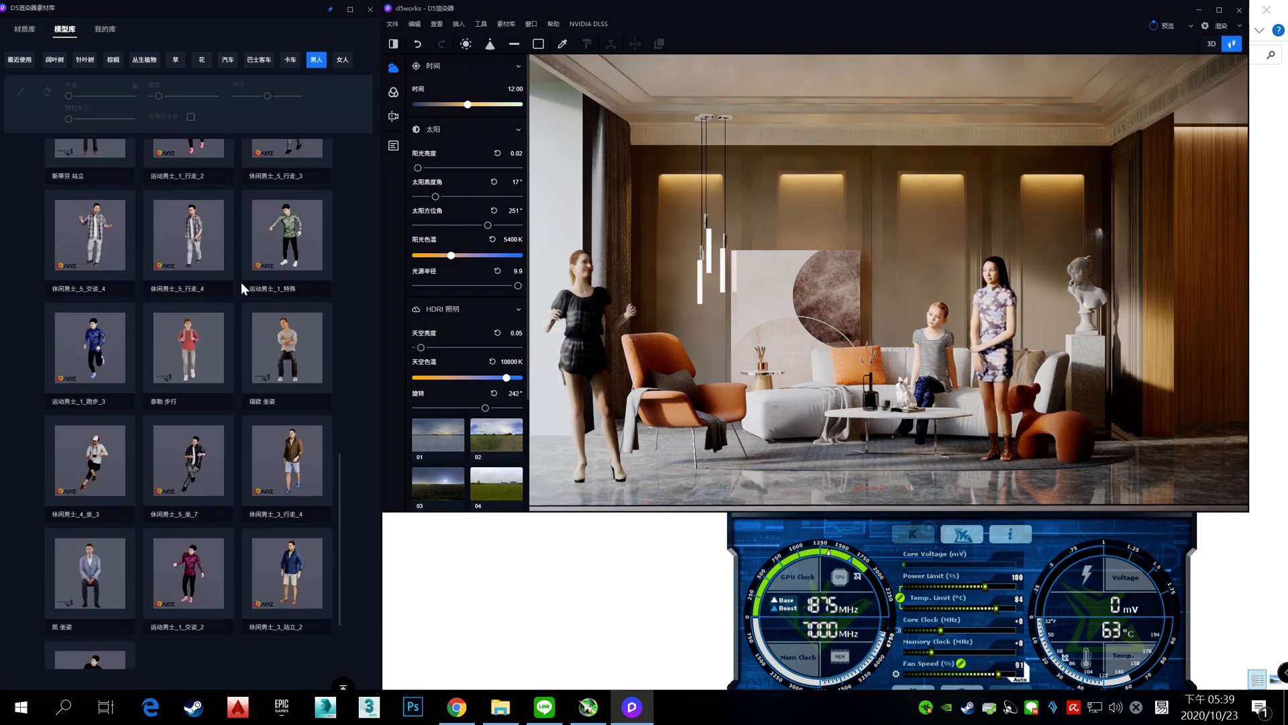
scroll(291, 536, "down", 5)
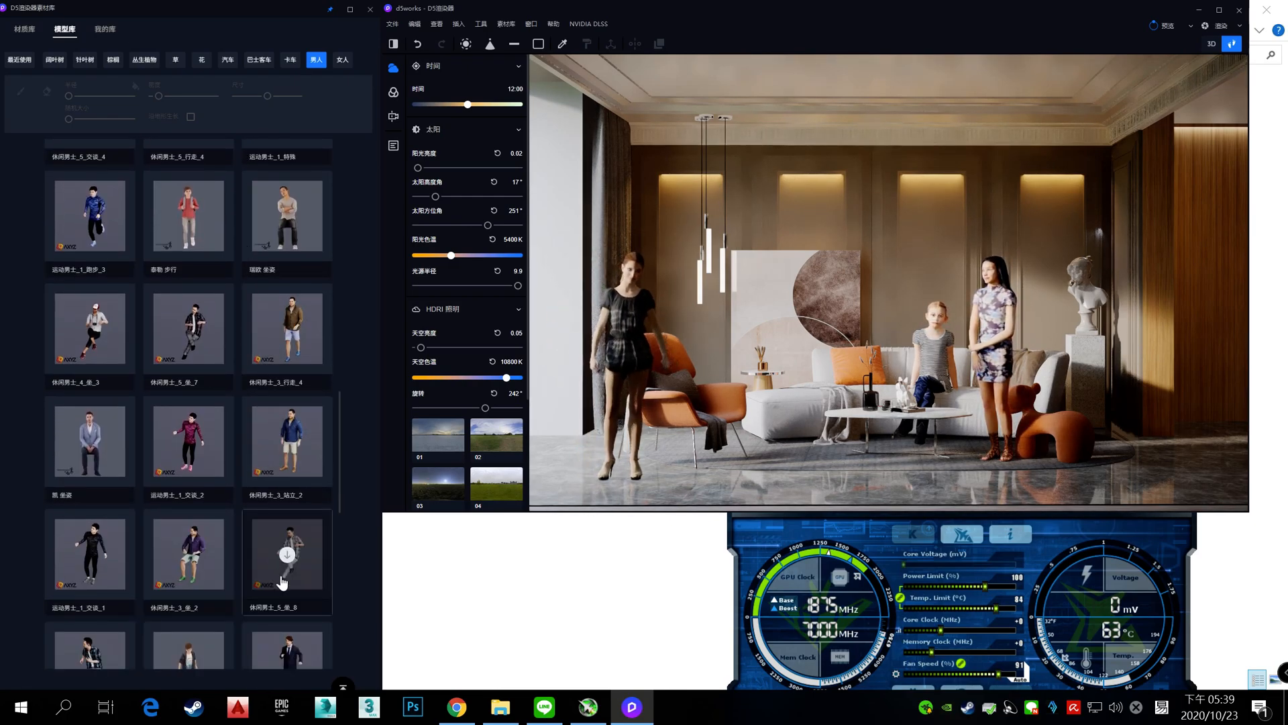
scroll(292, 579, "down", 1)
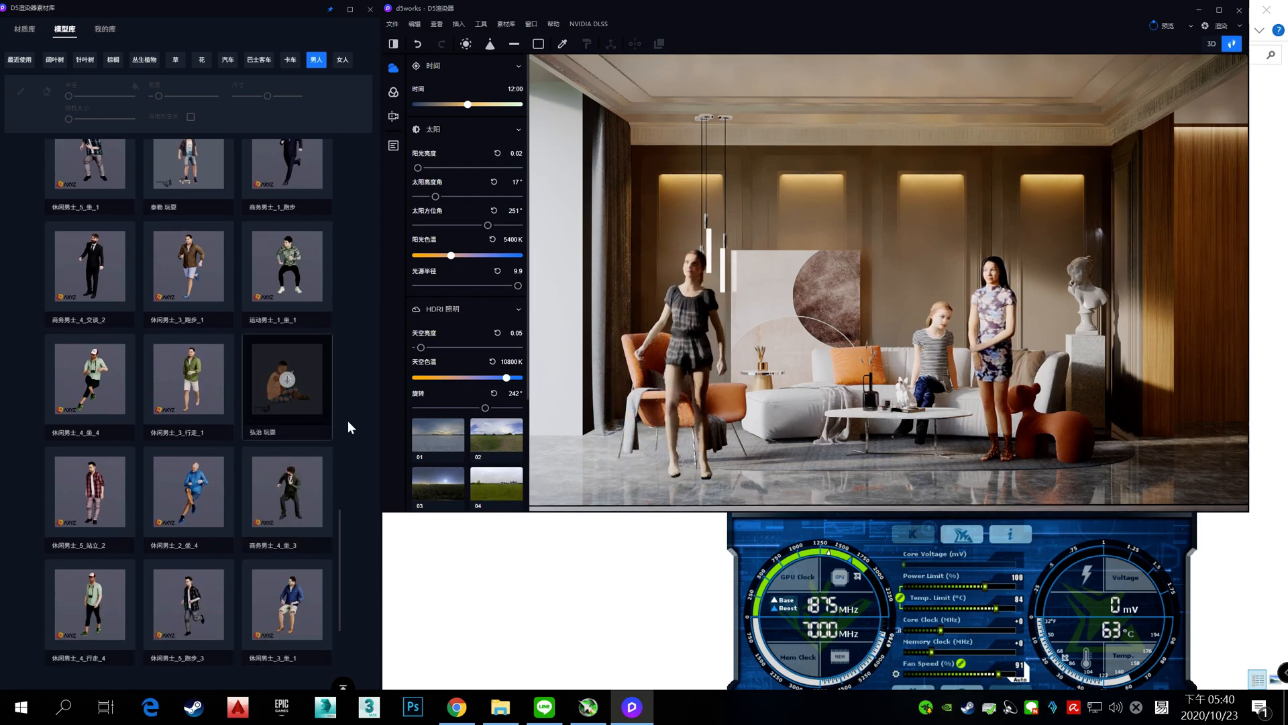
scroll(308, 429, "down", 1)
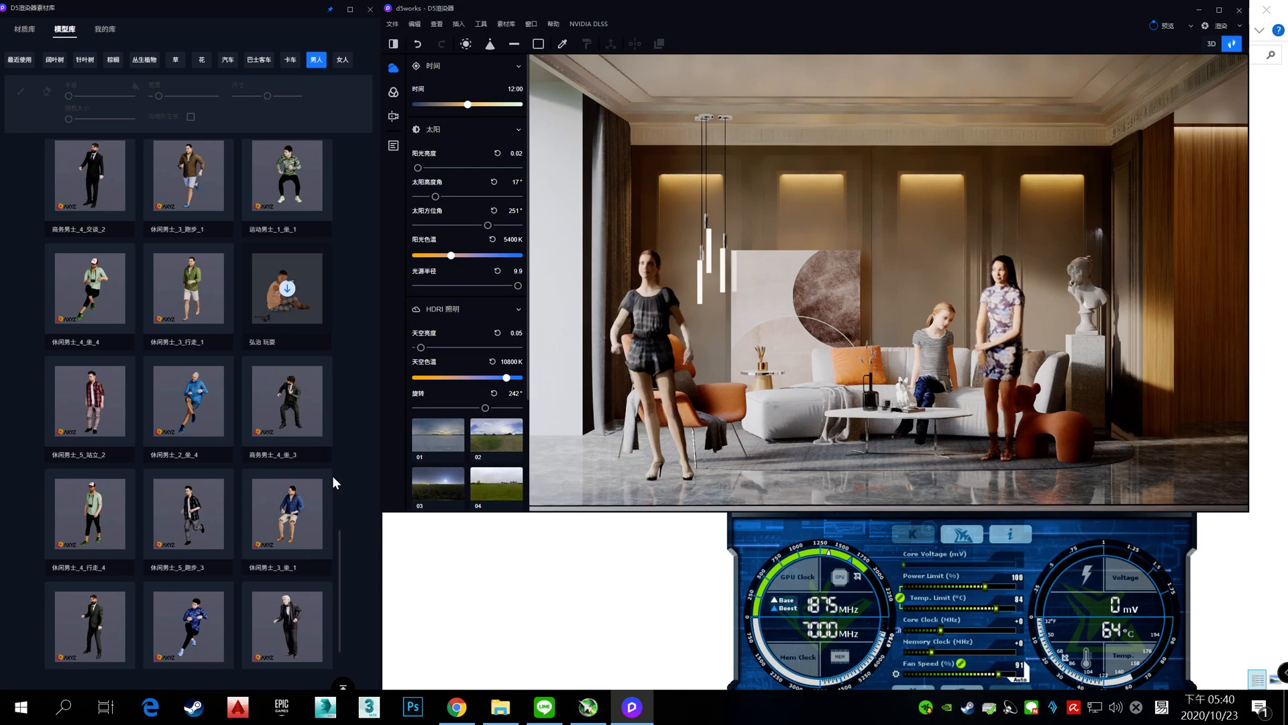
scroll(308, 367, "down", 2)
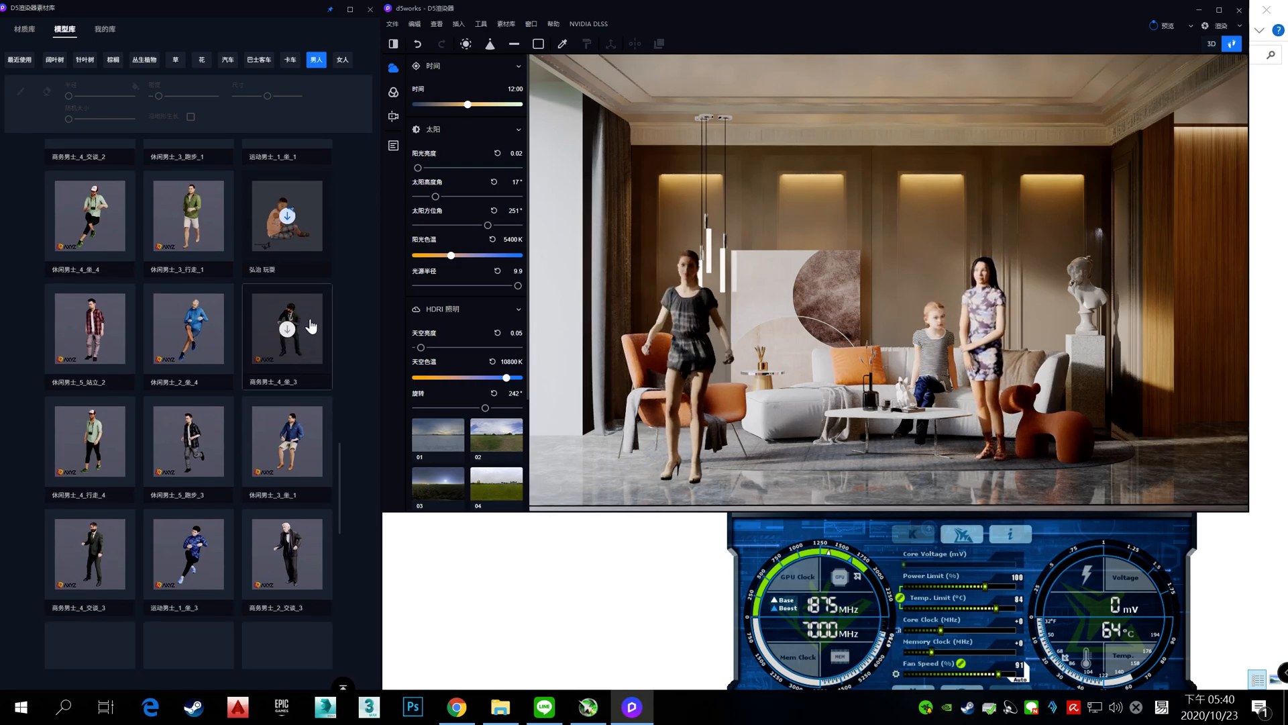
scroll(303, 347, "up", 2)
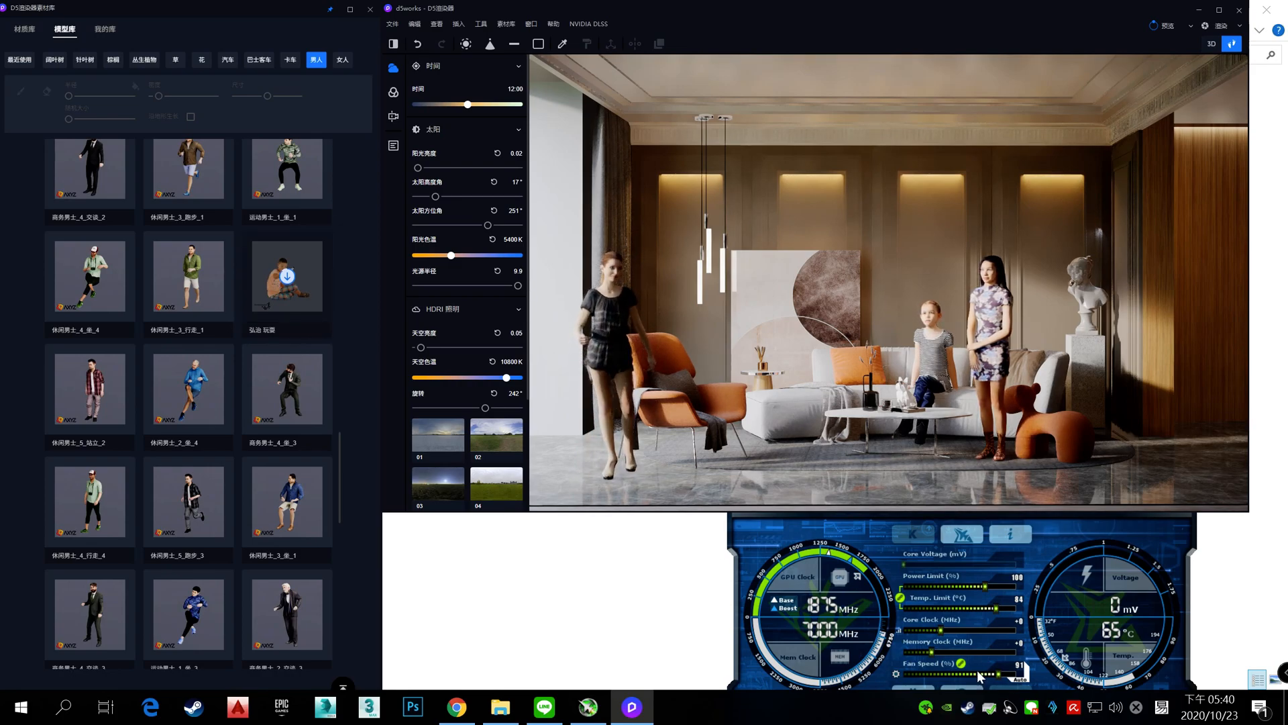
Switch to MSI Afterburner, set the fan speed to 95%, and move its window slightly upward
left_click(1004, 676)
left_click_drag(1018, 511, 1015, 474)
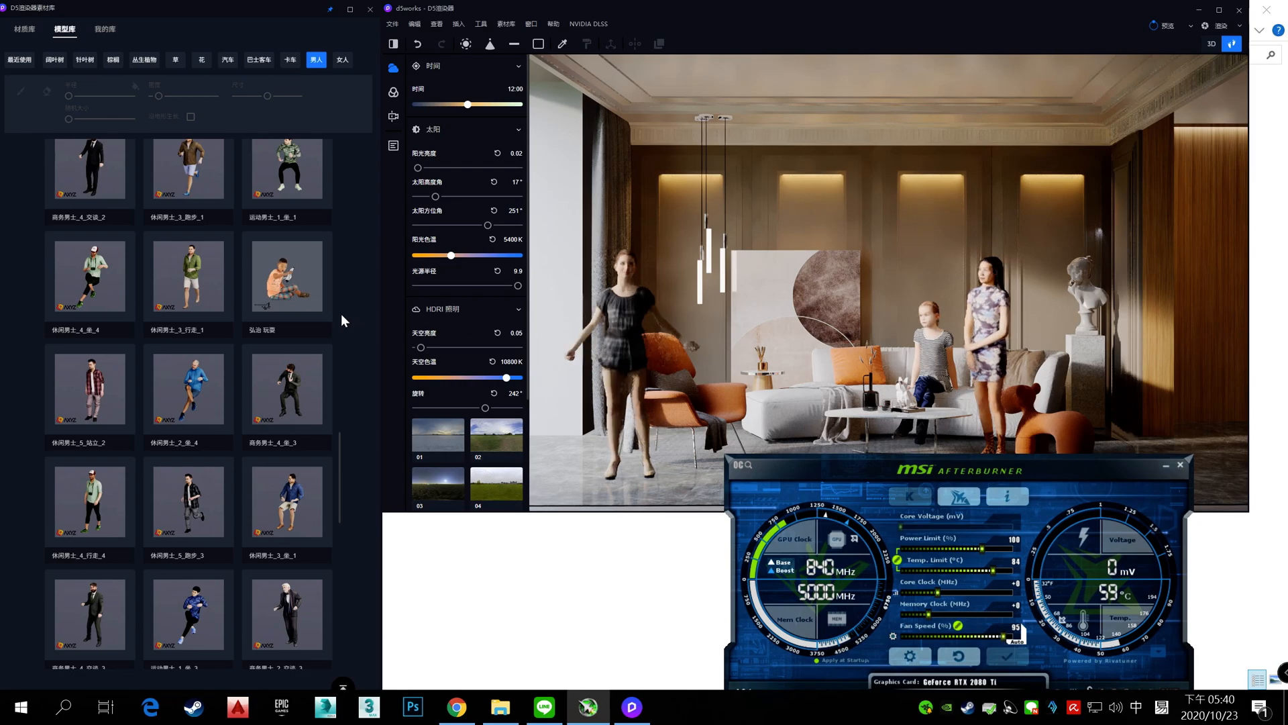
Place the 弘治 玩耍 boy on the floor in front of the coffee table, rotated 123.1° about Y
left_click(537, 337)
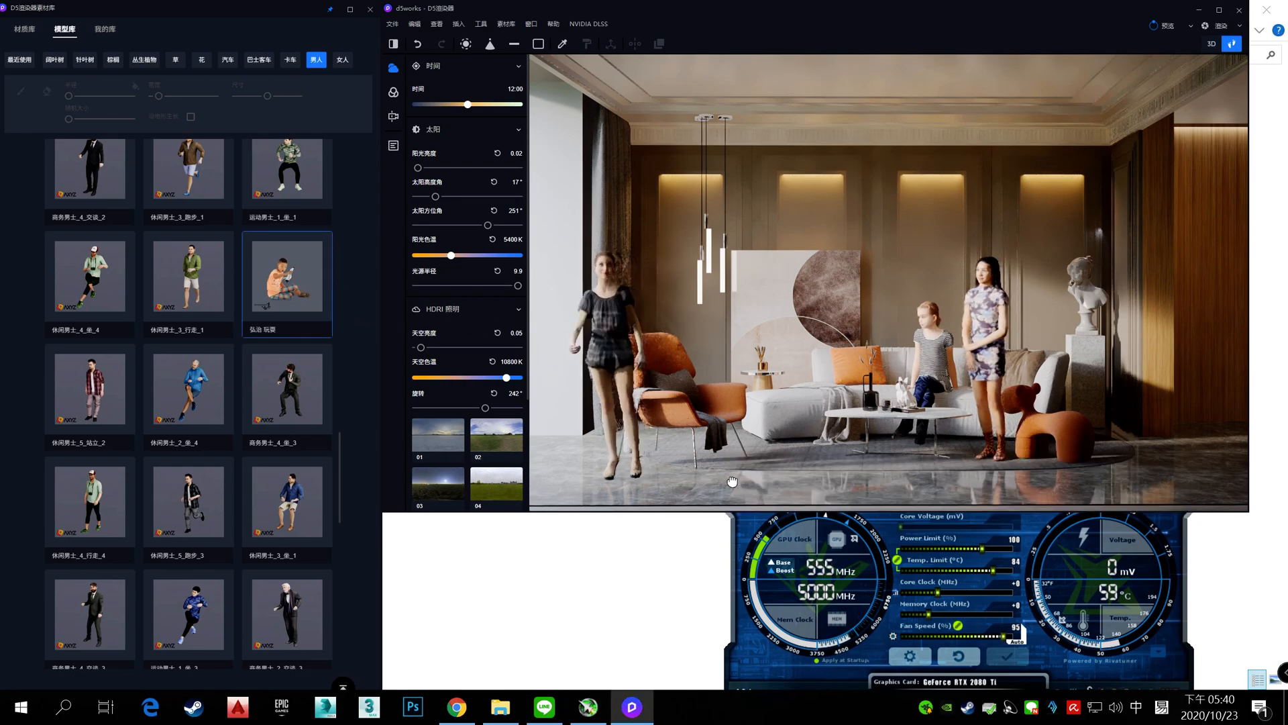
left_click(766, 474)
left_click_drag(769, 479, 918, 403)
Set the sitting boy's uniform scale to 102% and deselect him
left_click_drag(1160, 337, 1146, 336)
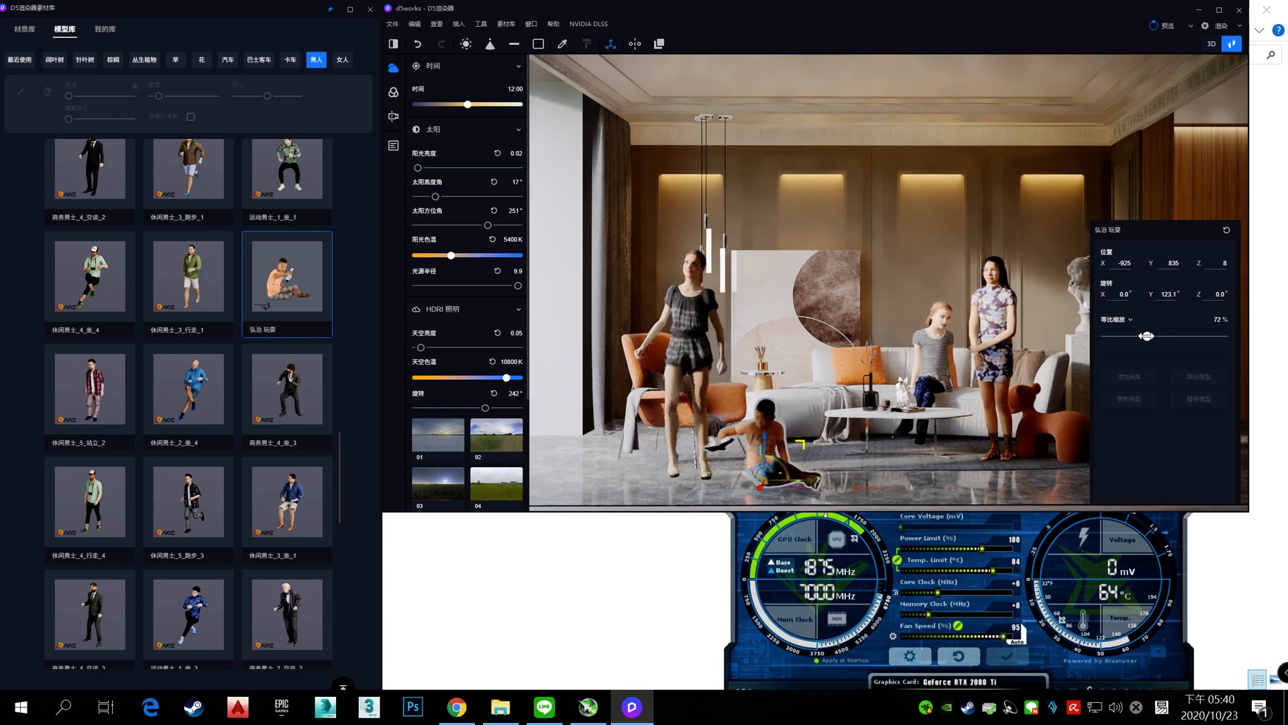
left_click(892, 265)
left_click(771, 461)
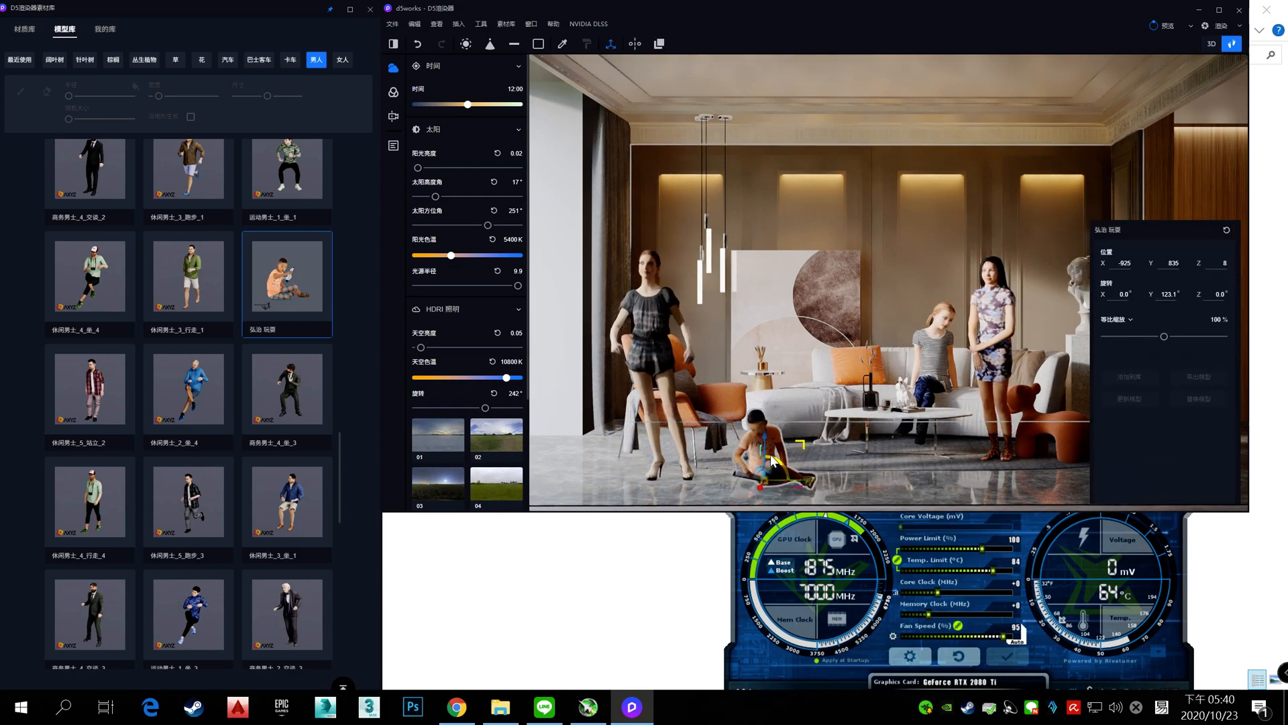
left_click_drag(1164, 337, 1165, 337)
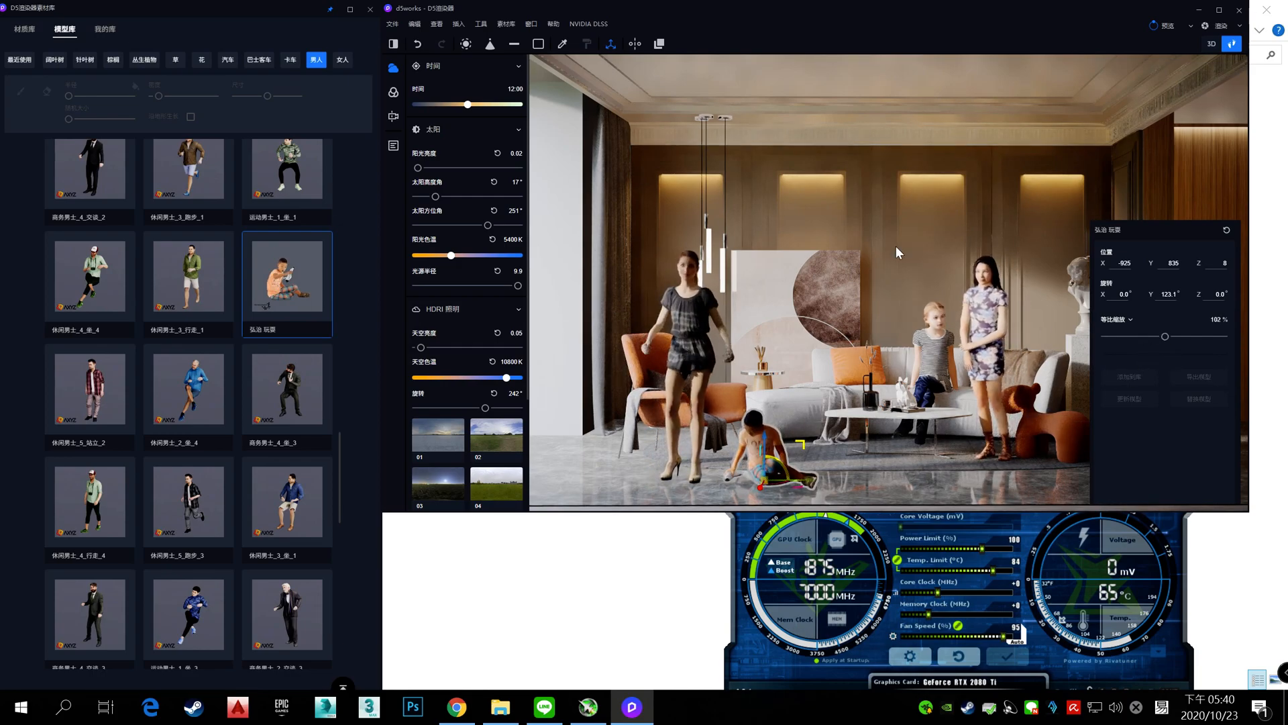
key("Escape")
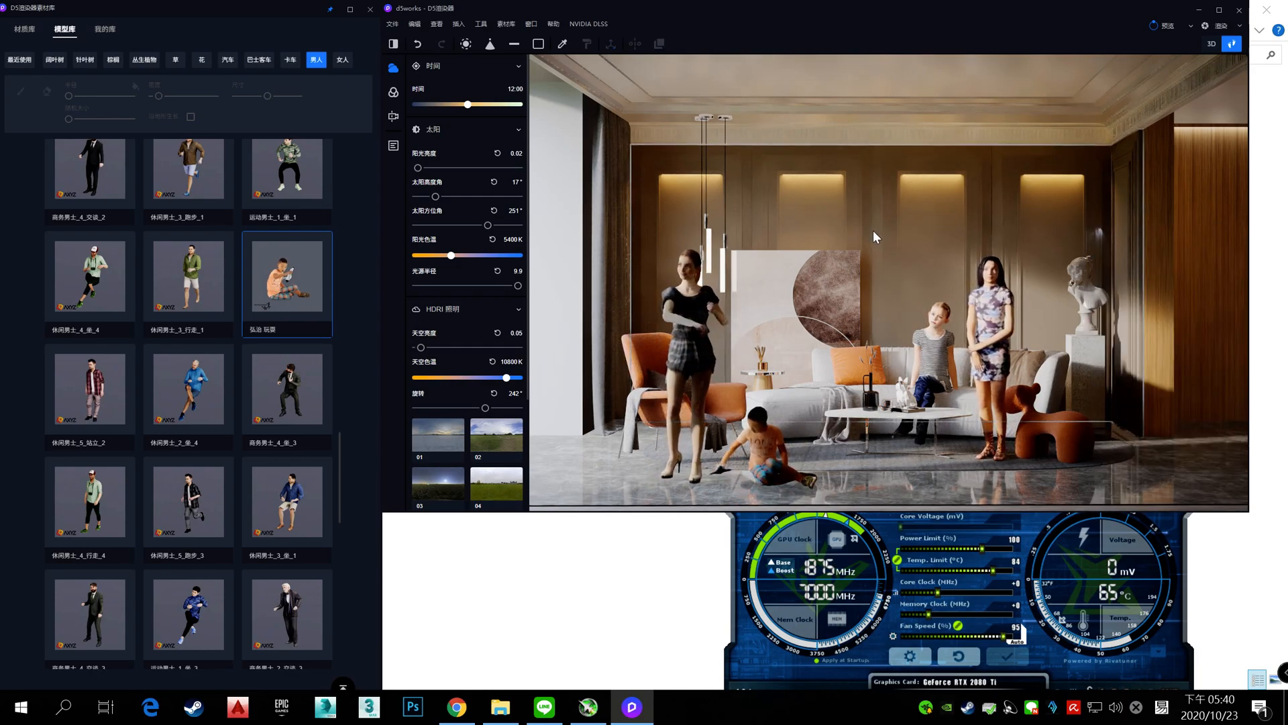
Widen the model library window and look through the men's models down to the end of the list
scroll(255, 429, "down", 3)
scroll(257, 421, "down", 10)
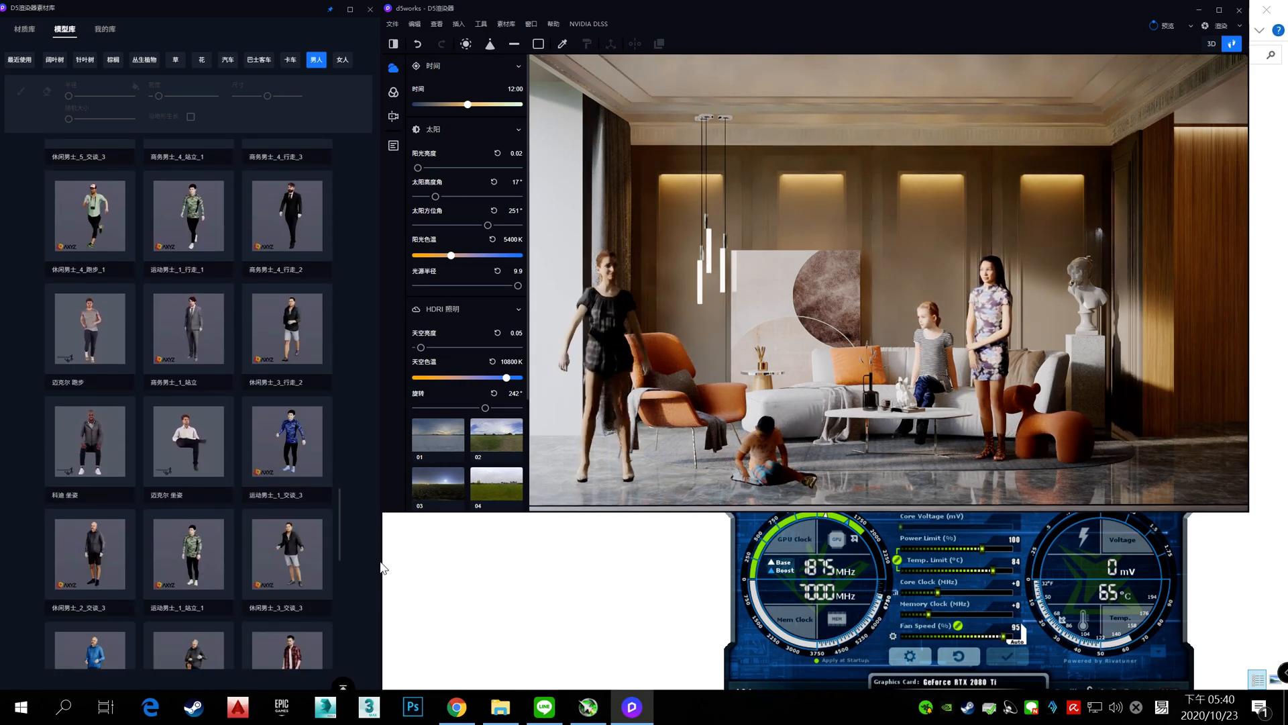
left_click_drag(380, 561, 523, 568)
scroll(470, 533, "down", 5)
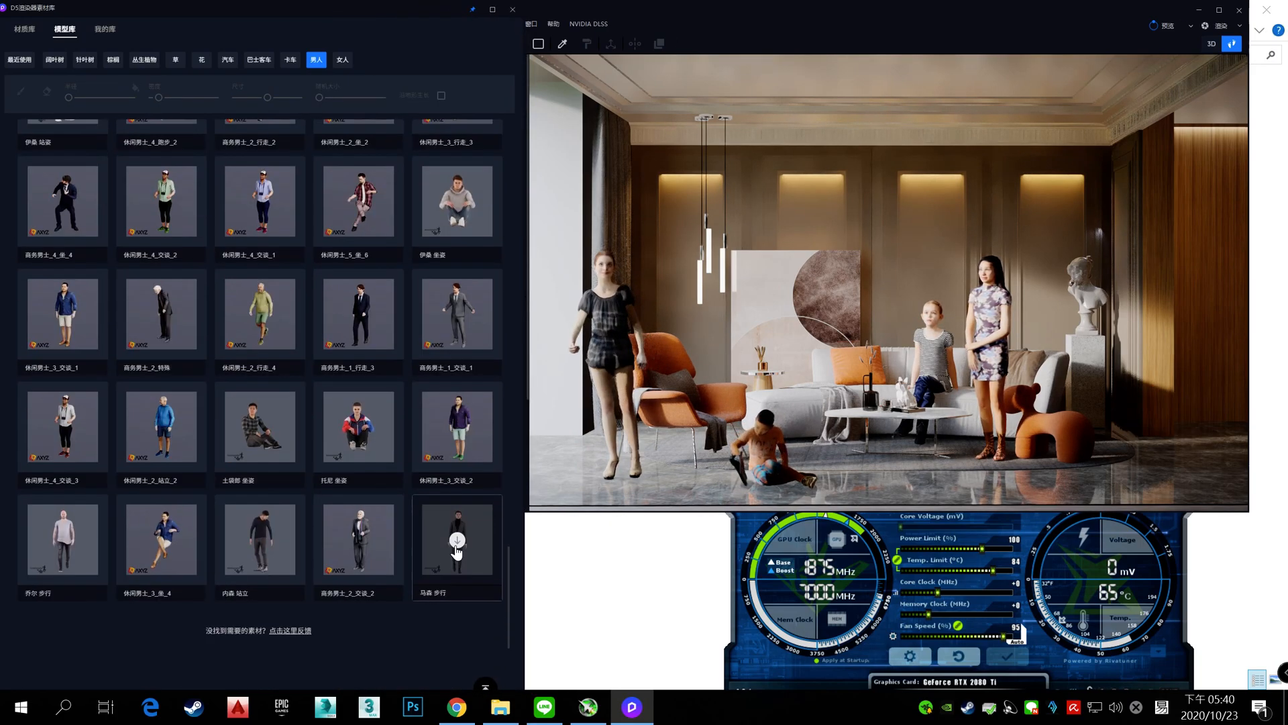
scroll(437, 467, "down", 10)
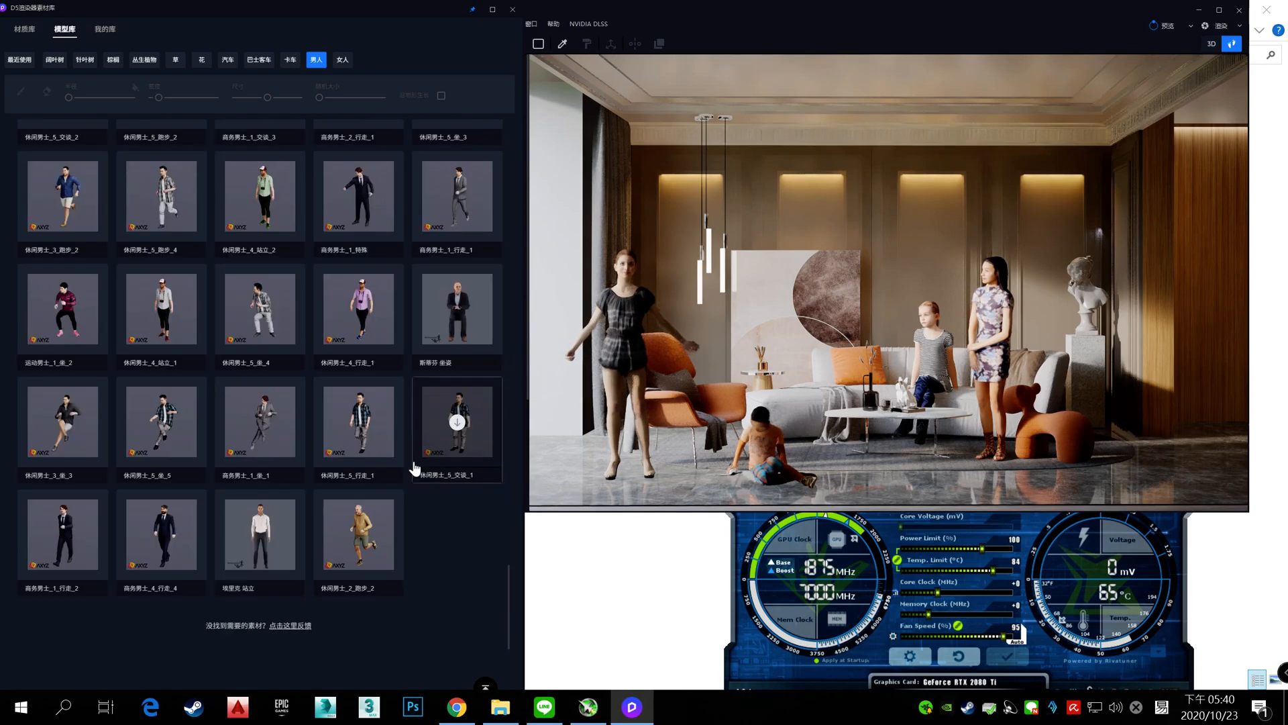
scroll(439, 545, "up", 2)
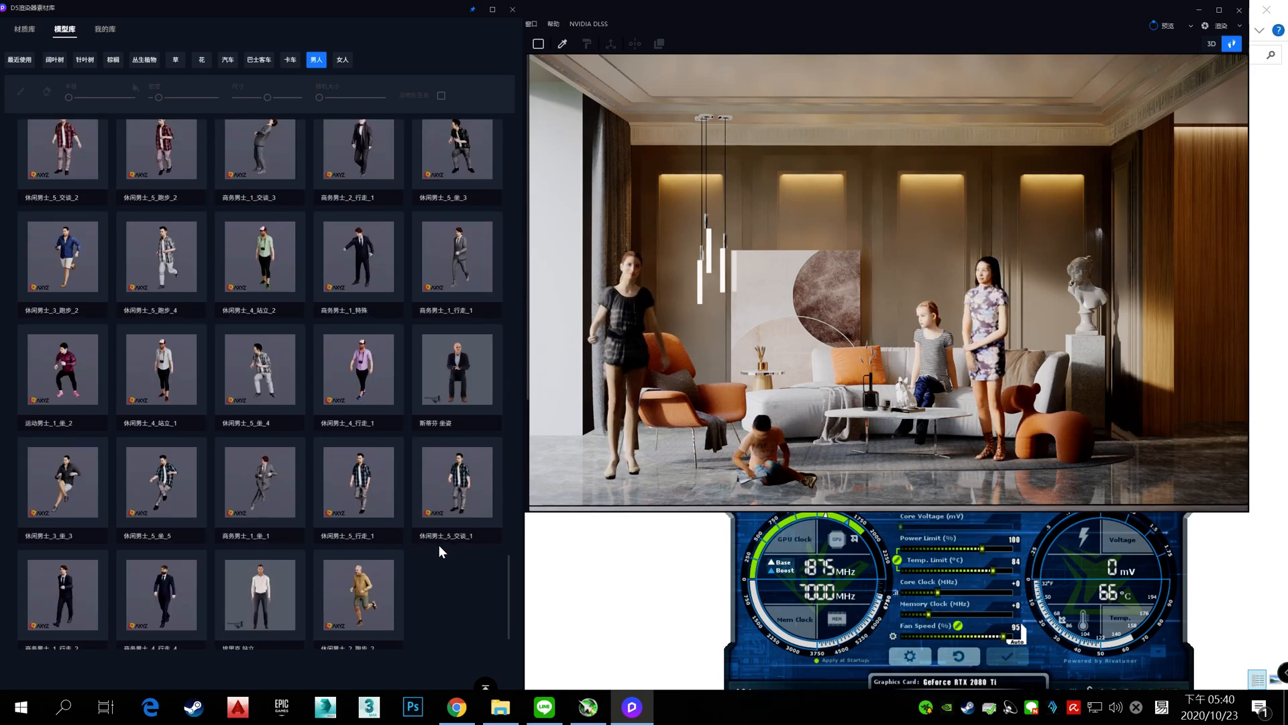
scroll(439, 544, "up", 6)
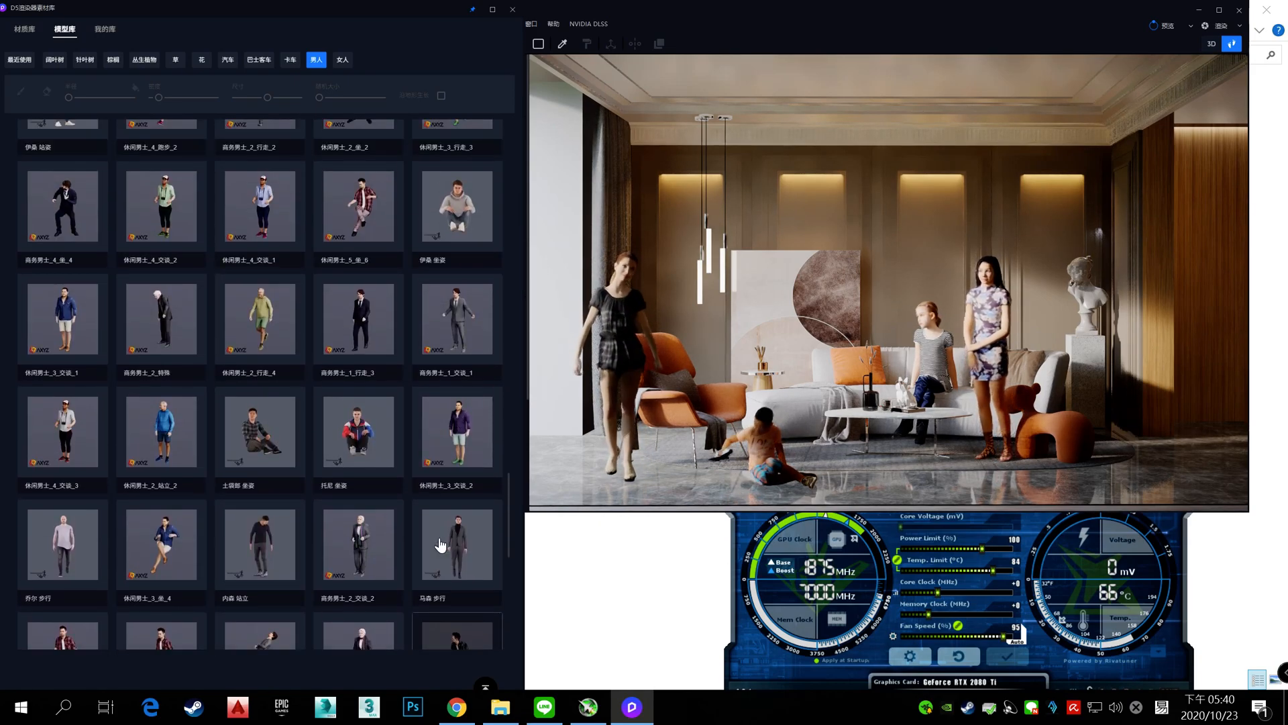
scroll(439, 533, "up", 8)
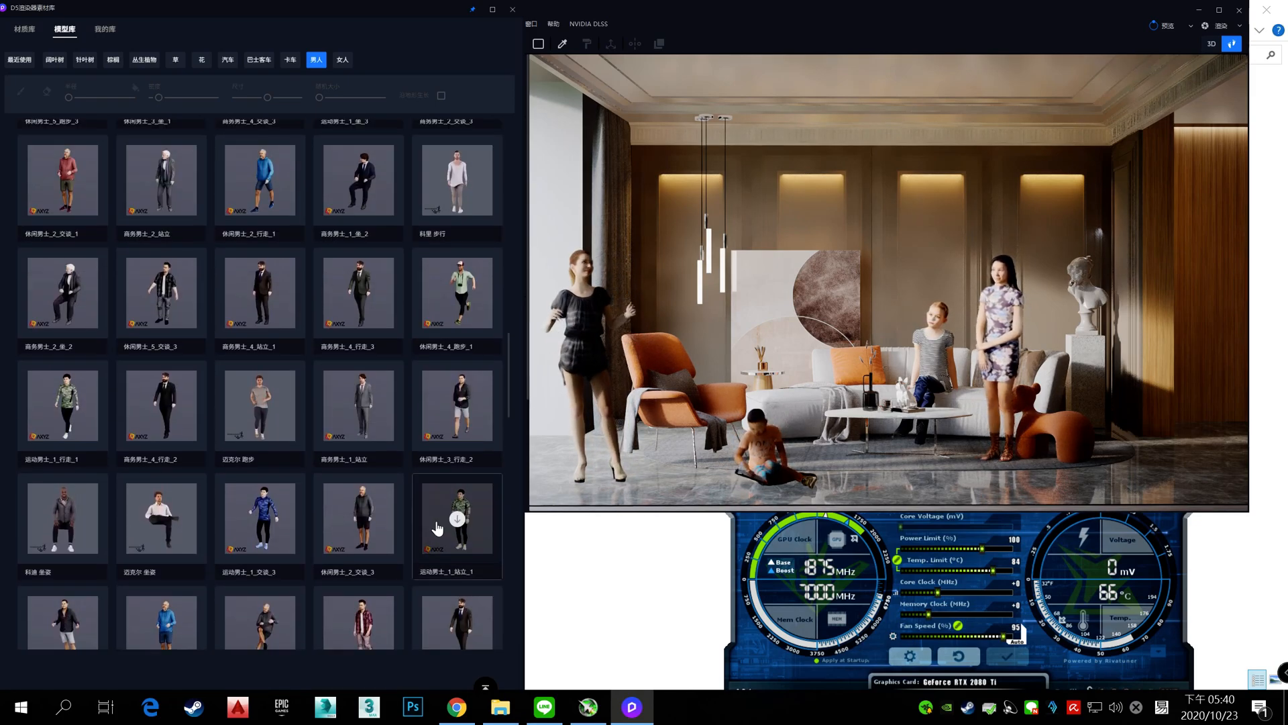
scroll(424, 514, "up", 2)
scroll(419, 505, "down", 3)
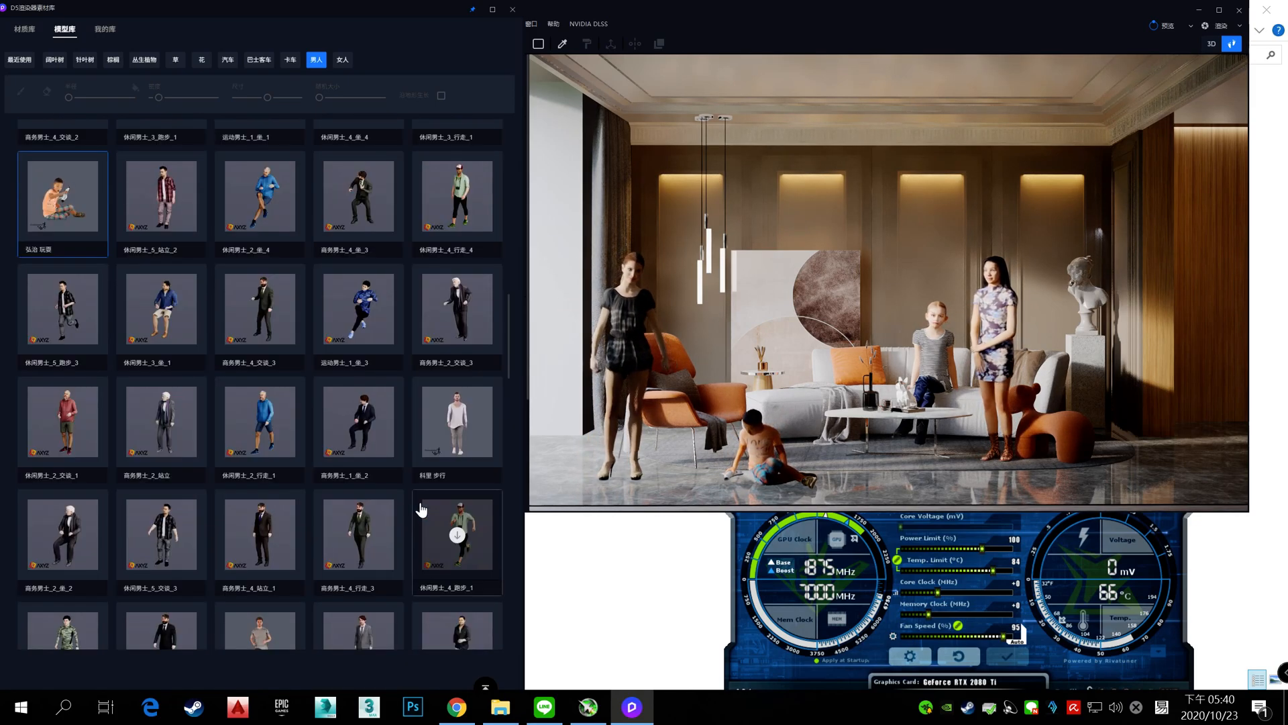
Examine the seated girl on the sofa up close, then reframe the whole living room
scroll(926, 359, "up", 5)
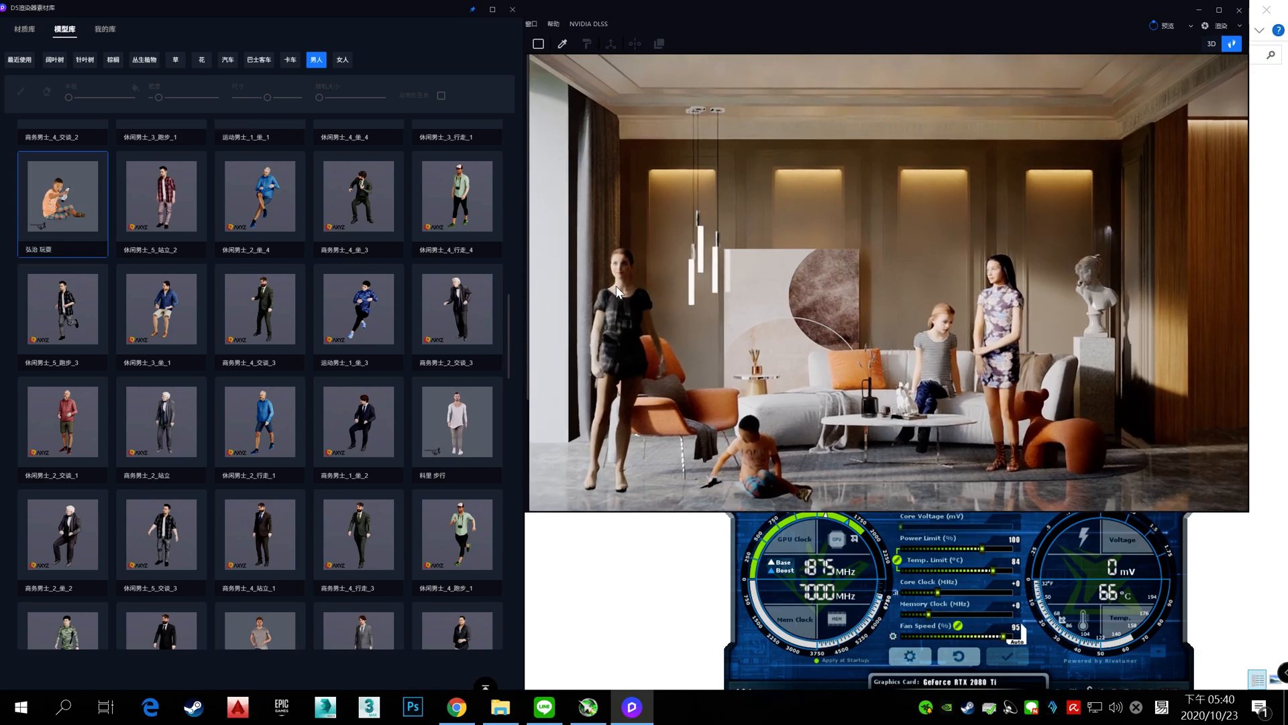
scroll(926, 359, "up", 6)
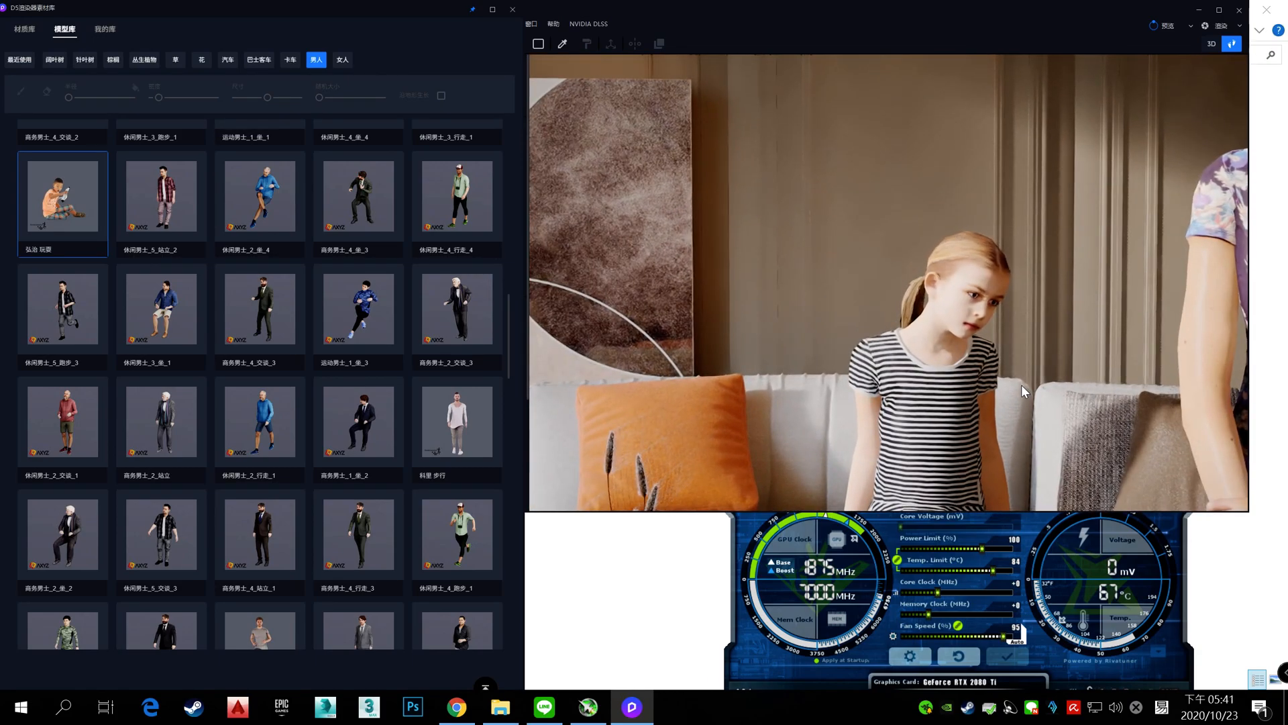
scroll(1000, 405, "down", 4)
scroll(985, 402, "down", 5)
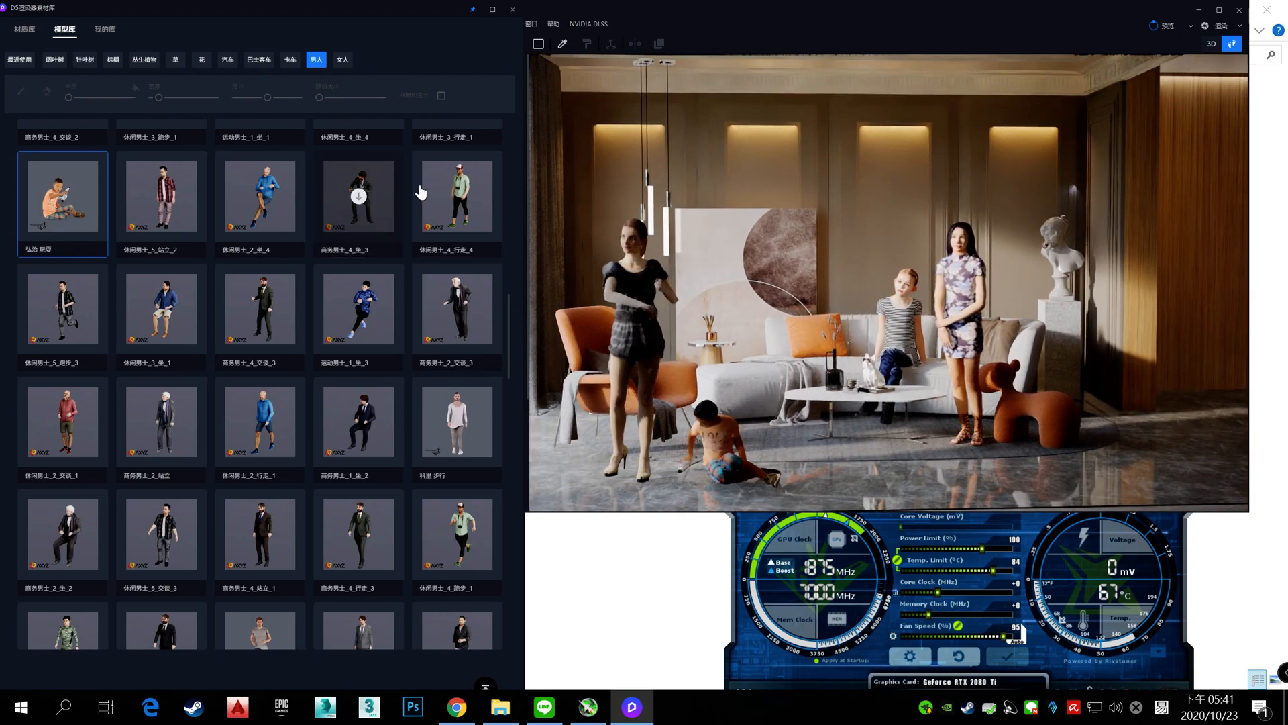
Review the men's models back to the start of the list and show the women's category (女人)
scroll(410, 216, "up", 6)
scroll(401, 226, "up", 2)
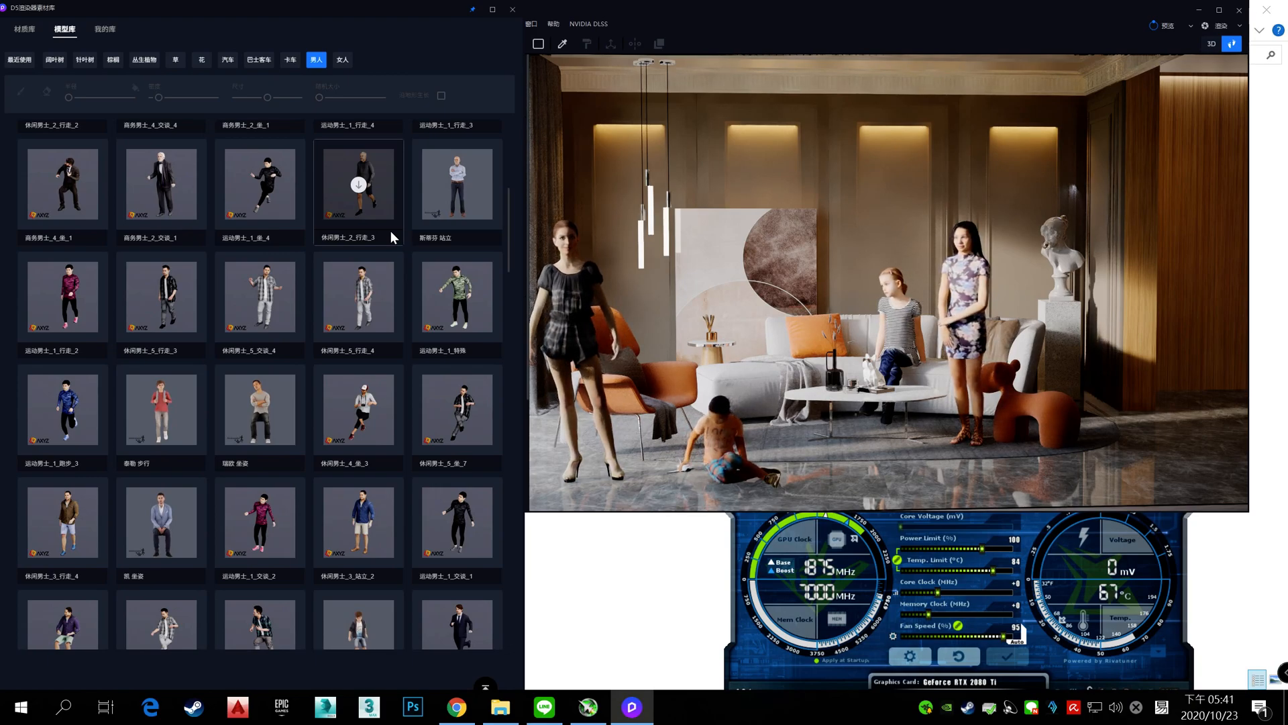
scroll(391, 230, "up", 5)
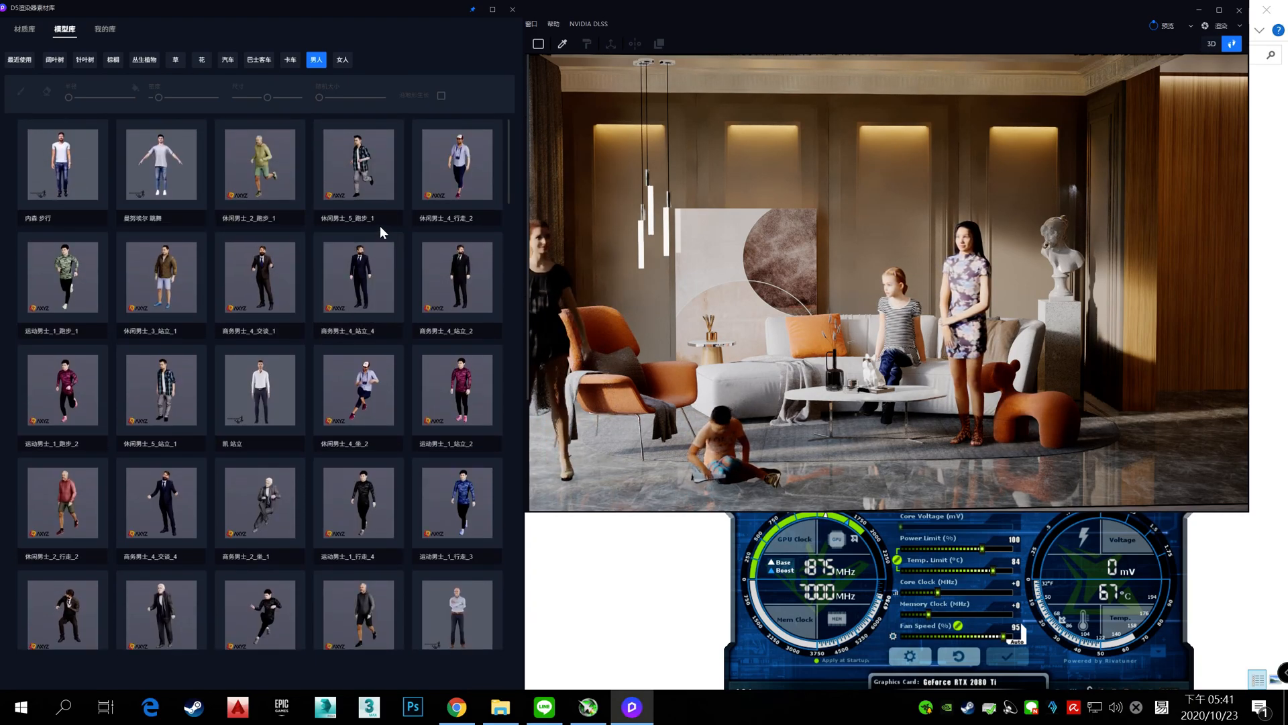
left_click(342, 60)
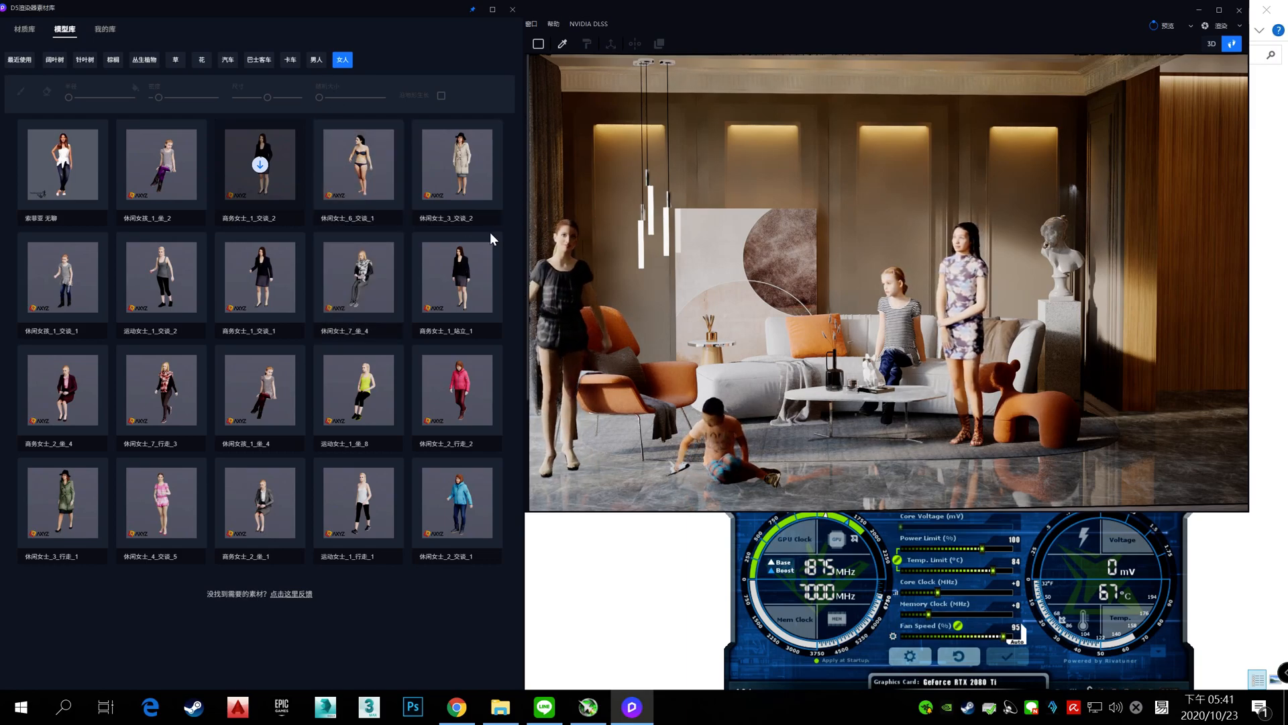
Show the men's category again and narrow the library window until the environment settings are uncovered
mouse_move(523, 562)
left_mouse_down()
mouse_move(429, 560)
mouse_move(502, 558)
left_mouse_up()
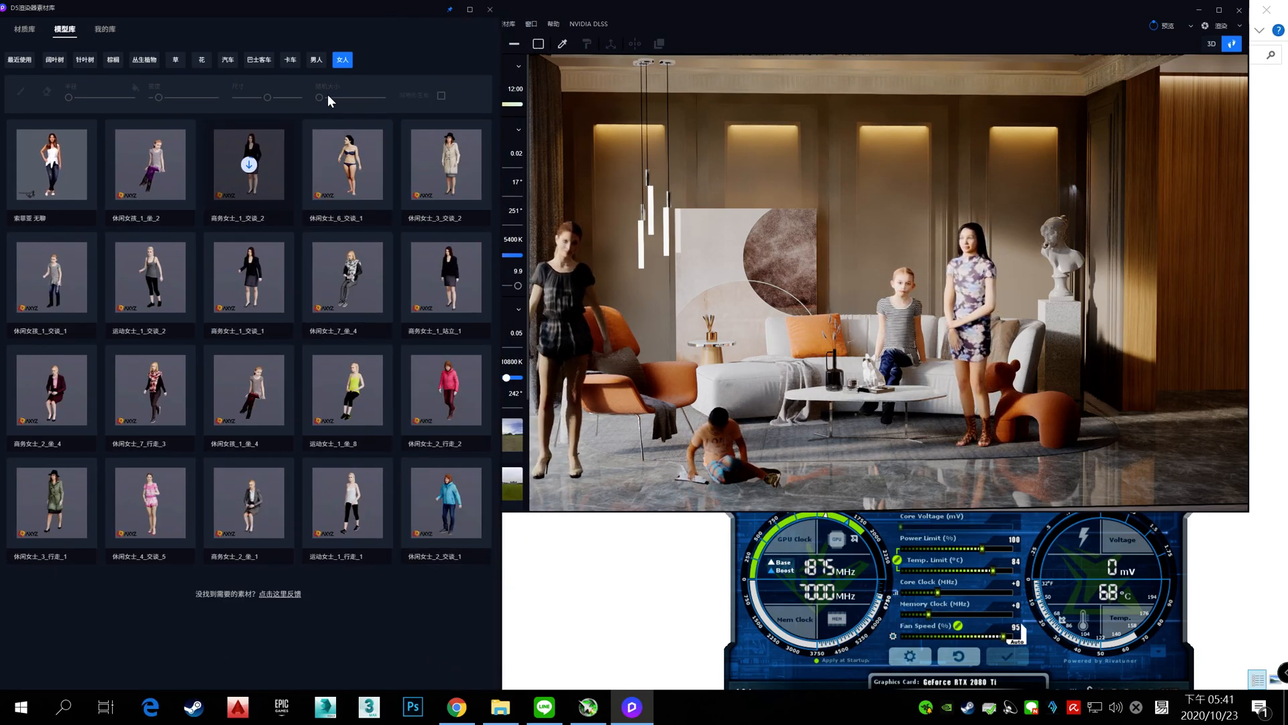
left_click(316, 60)
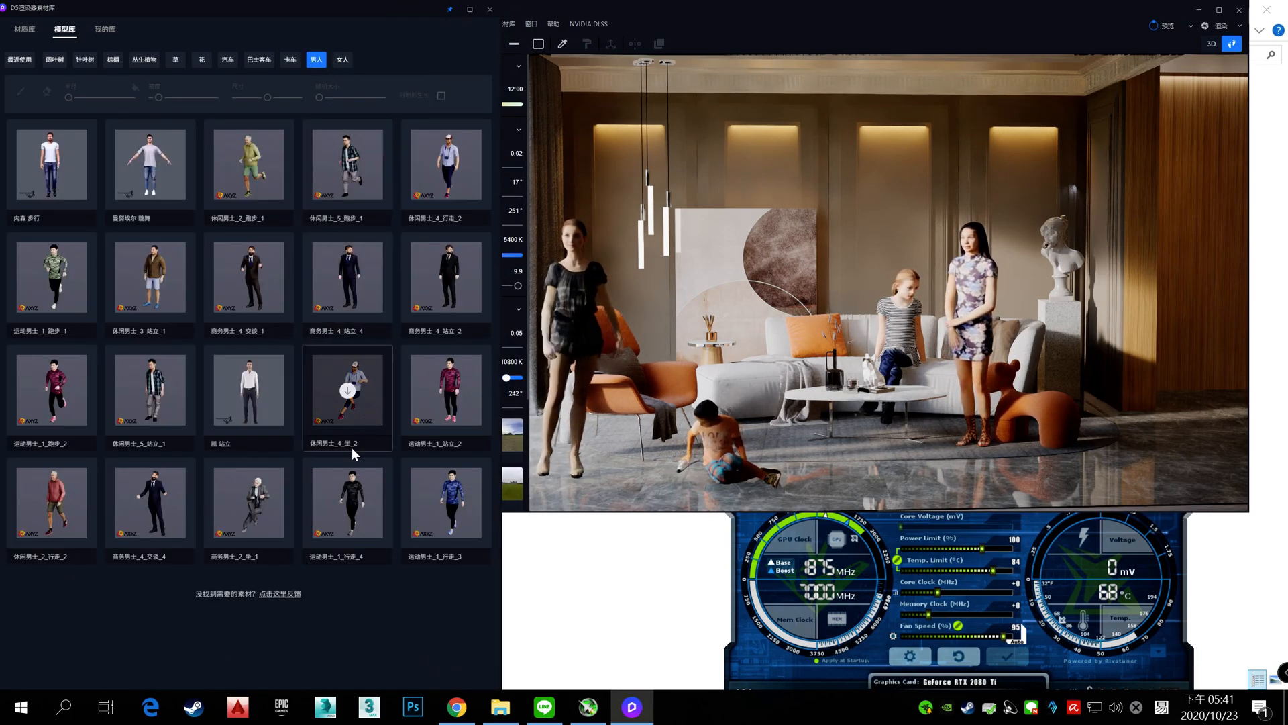
left_click(506, 601)
left_click(638, 715)
left_click_drag(500, 590, 371, 581)
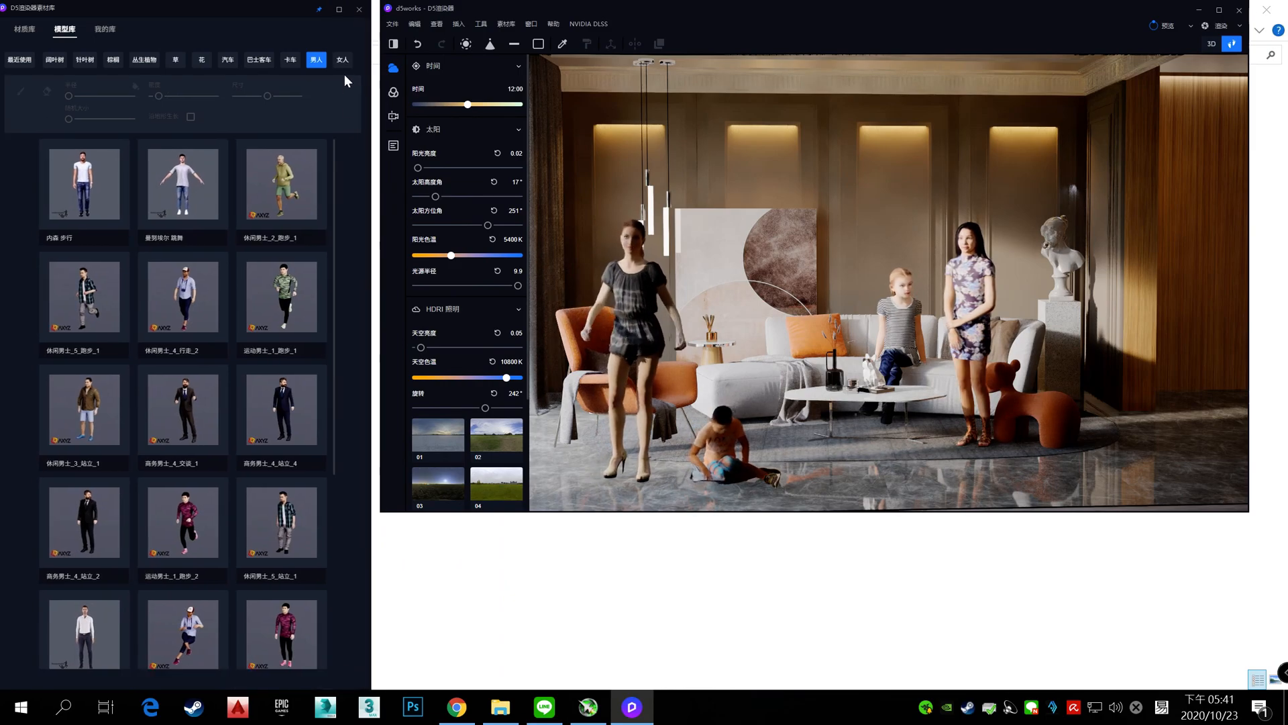
Show the women's category (女人) in the model library and look over its first models
left_click(342, 59)
scroll(278, 315, "down", 10)
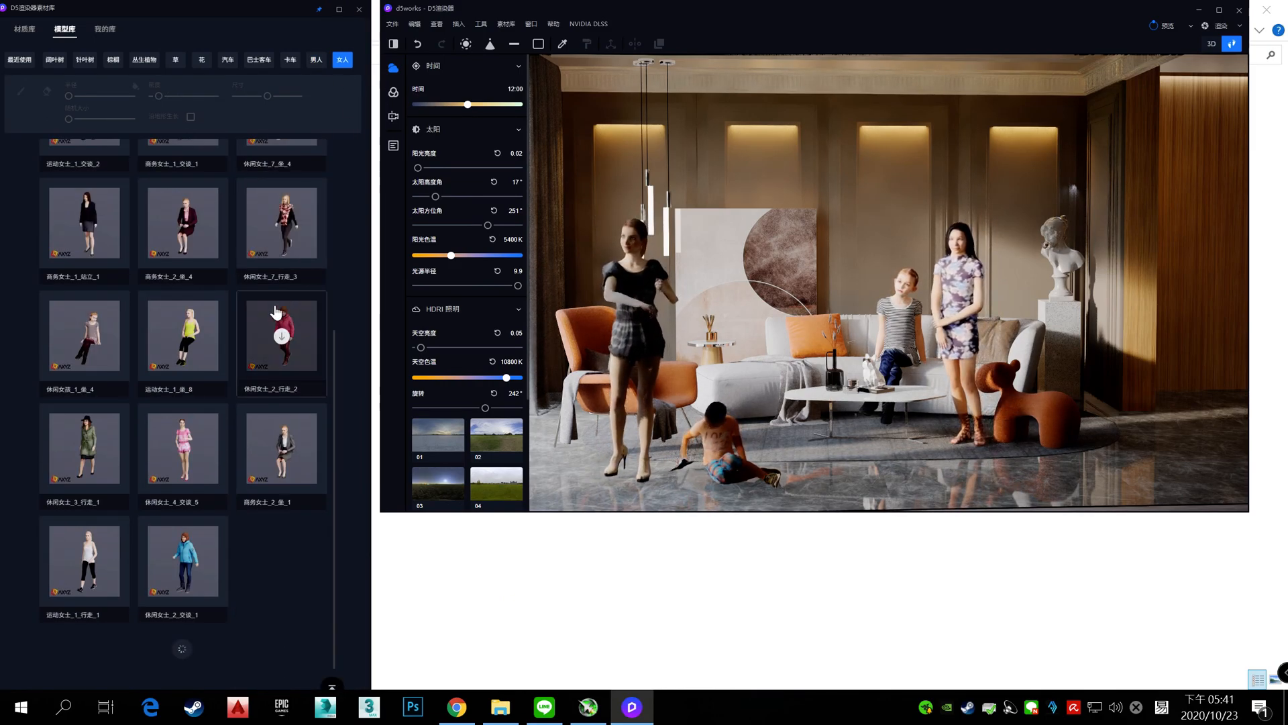
scroll(275, 310, "up", 3)
scroll(286, 269, "down", 5)
Bring up MSI Afterburner to check the graphics card's load, and look through more of the women's models
left_click(588, 707)
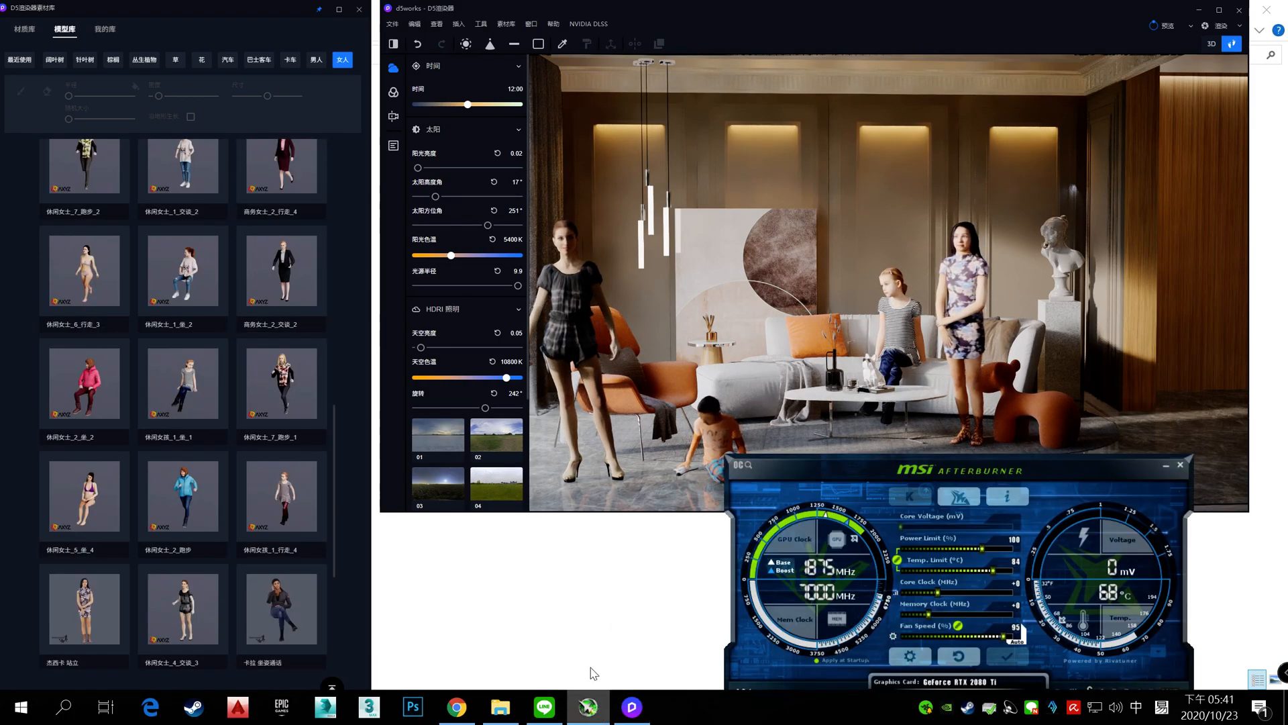
scroll(218, 460, "down", 7)
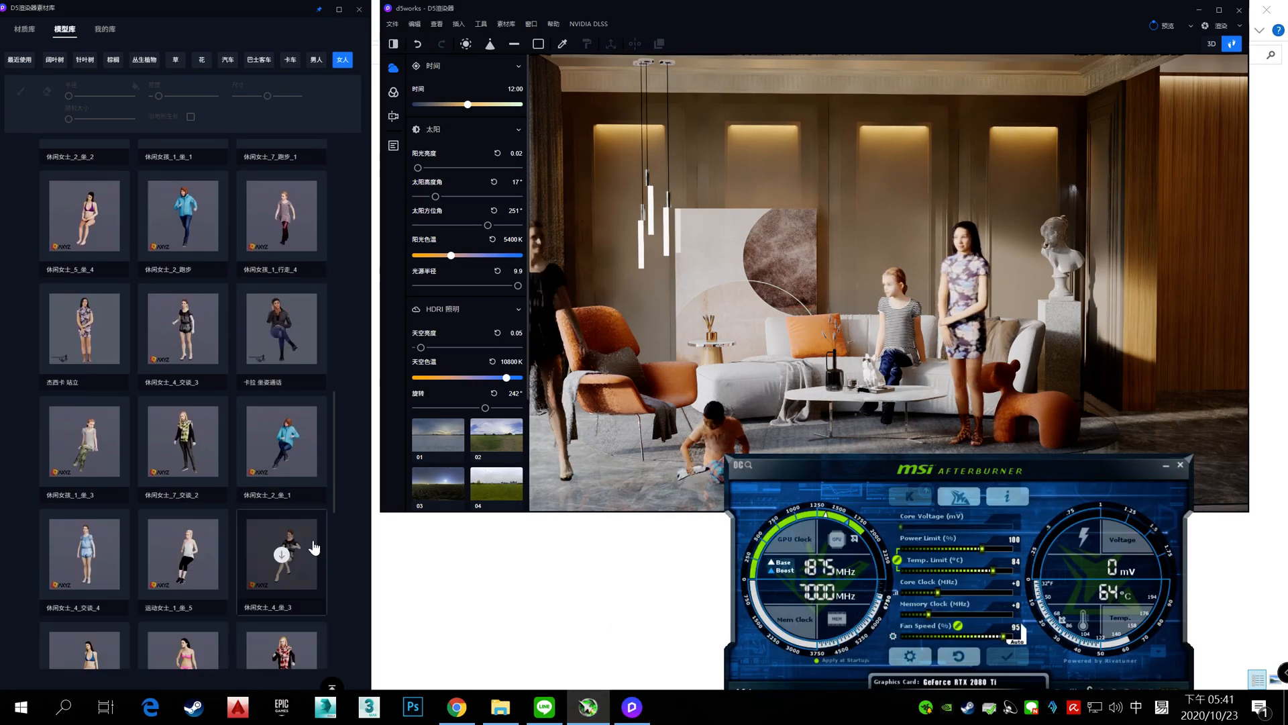
scroll(296, 540, "down", 10)
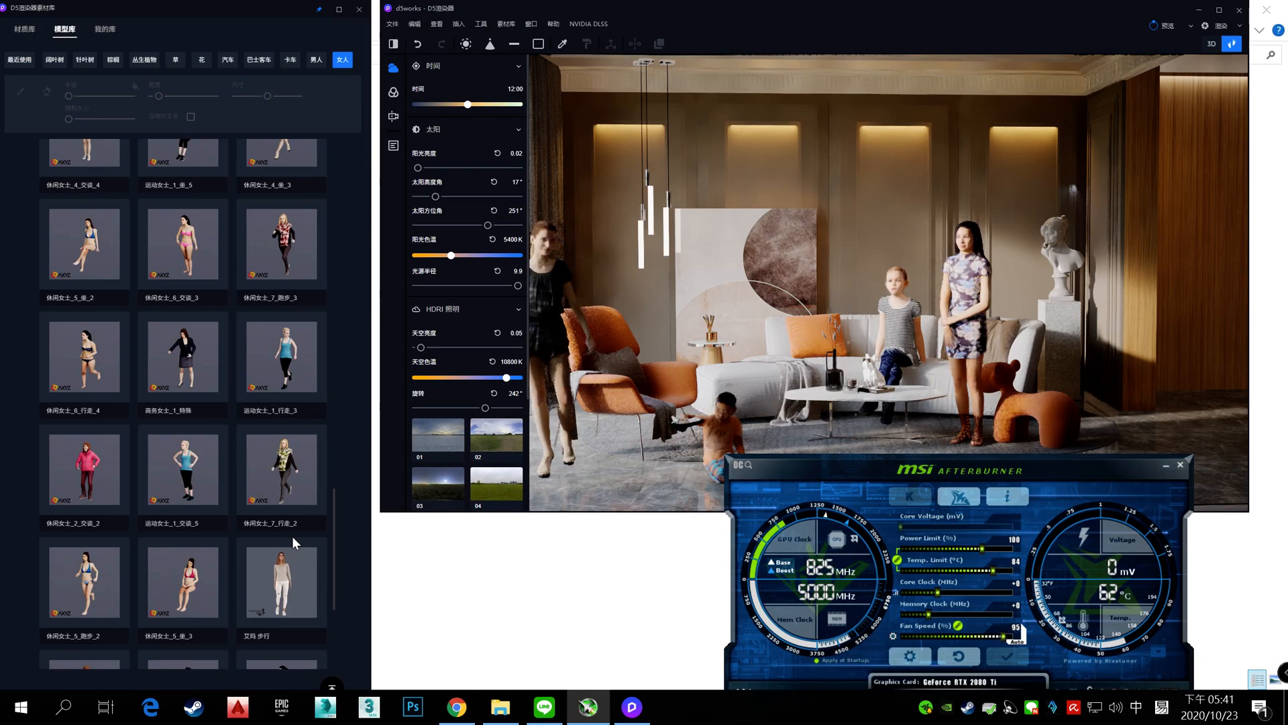
scroll(292, 537, "down", 10)
scroll(292, 537, "down", 8)
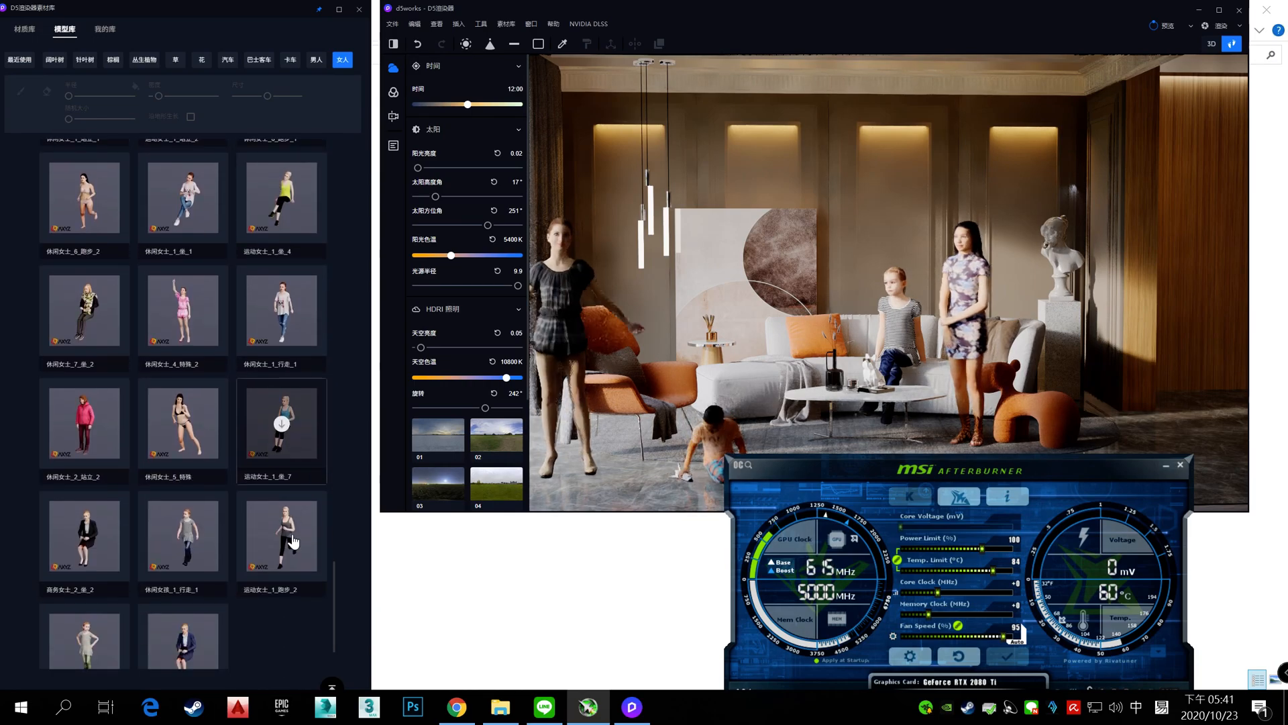
scroll(296, 500, "down", 3)
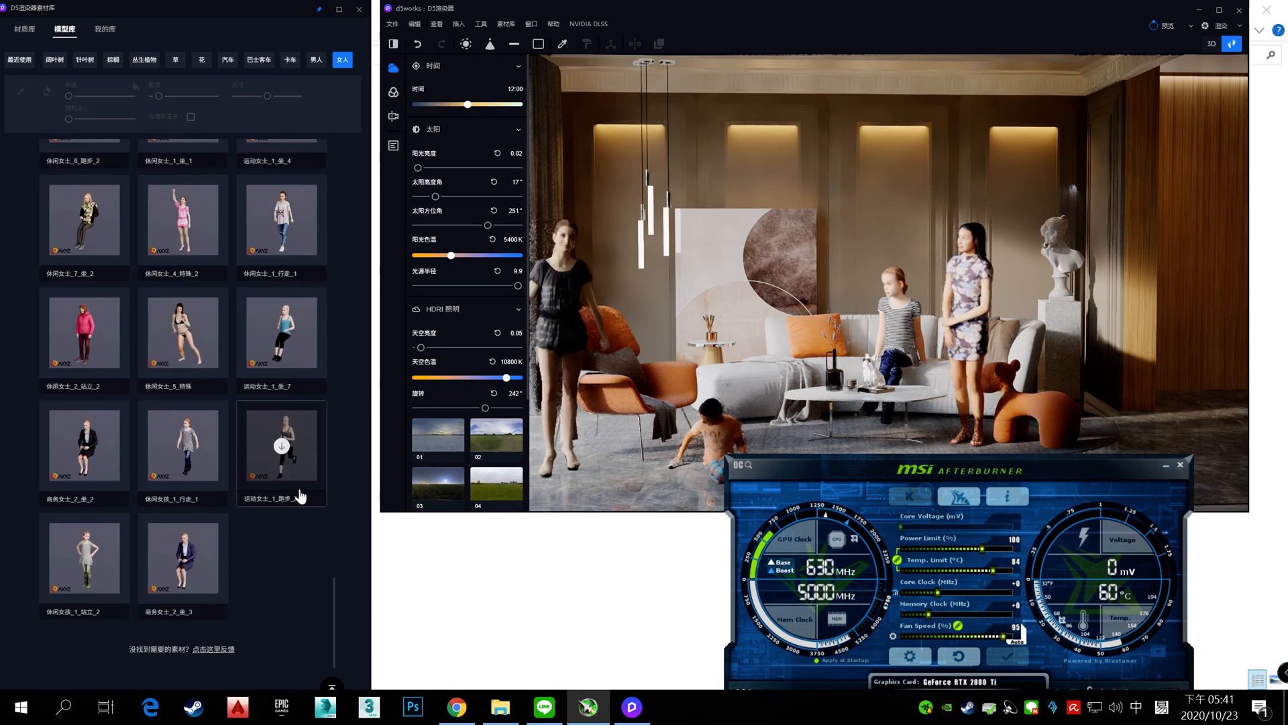
scroll(296, 503, "down", 5)
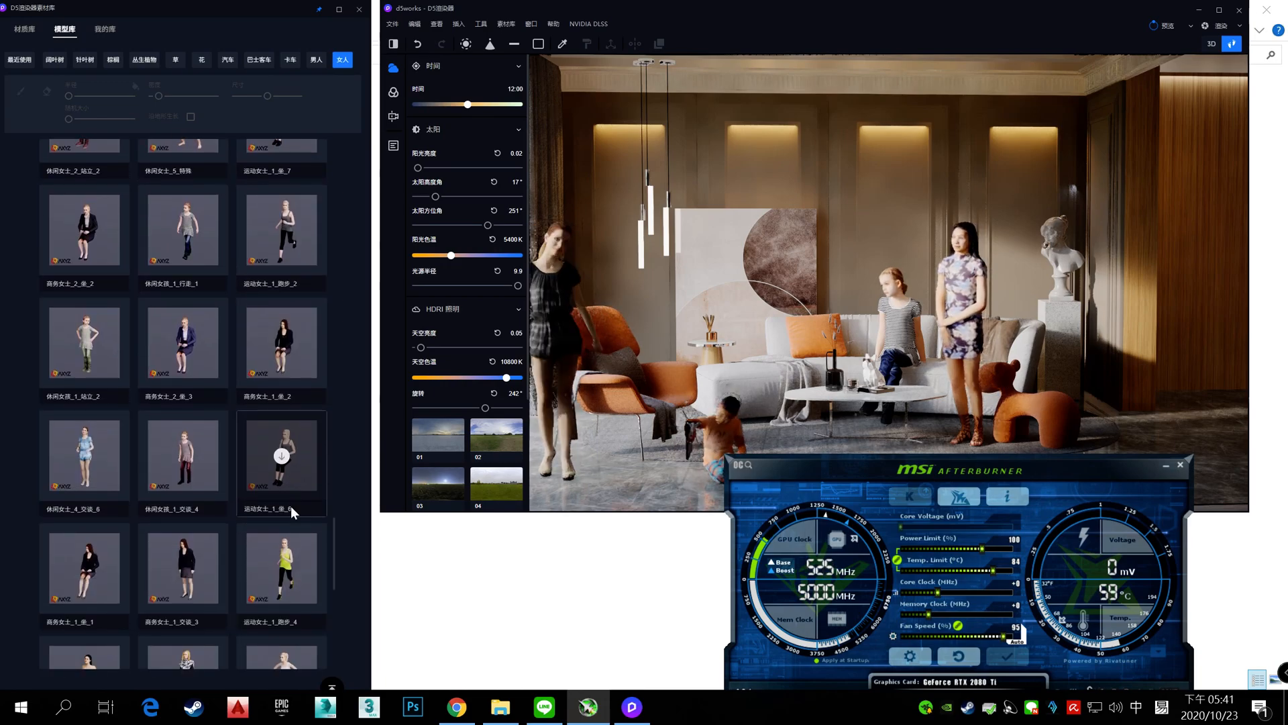
scroll(291, 506, "down", 3)
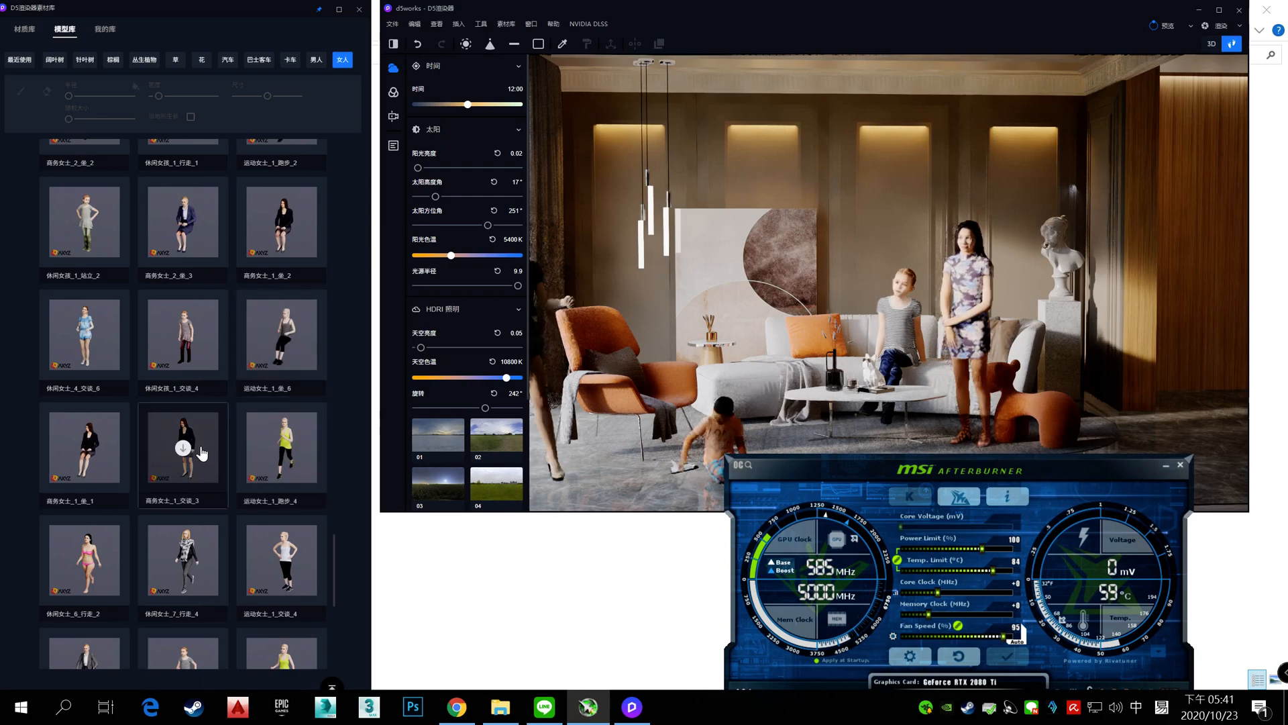
scroll(289, 474, "down", 10)
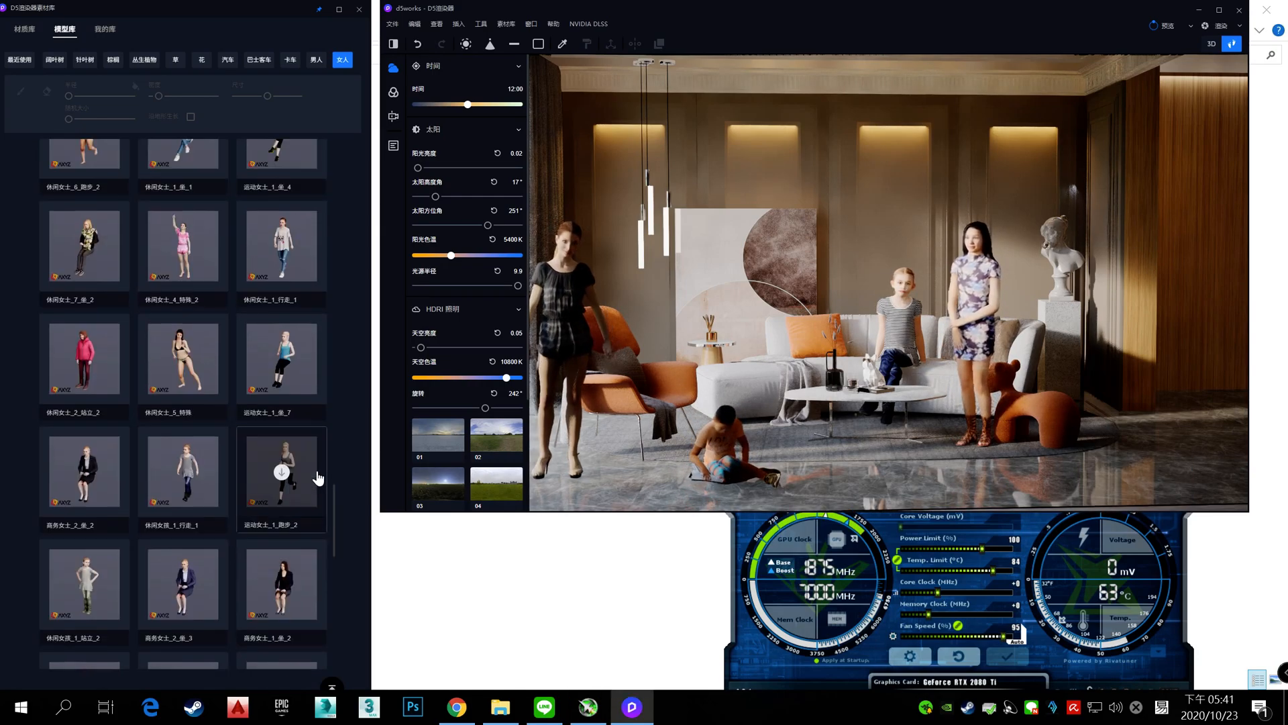
Return to the start of the women's models and review those in the later part of the list
scroll(319, 450, "up", 10)
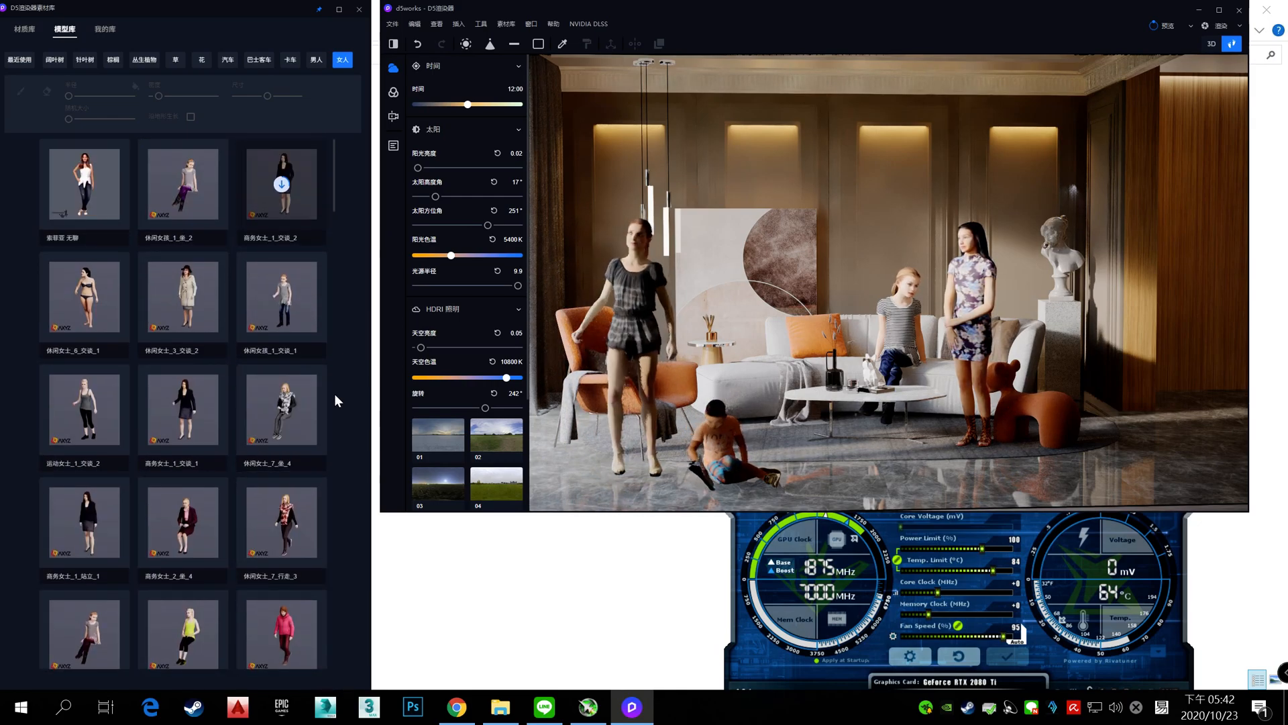
scroll(334, 282, "up", 4)
left_click_drag(334, 195, 321, 563)
scroll(316, 557, "down", 5)
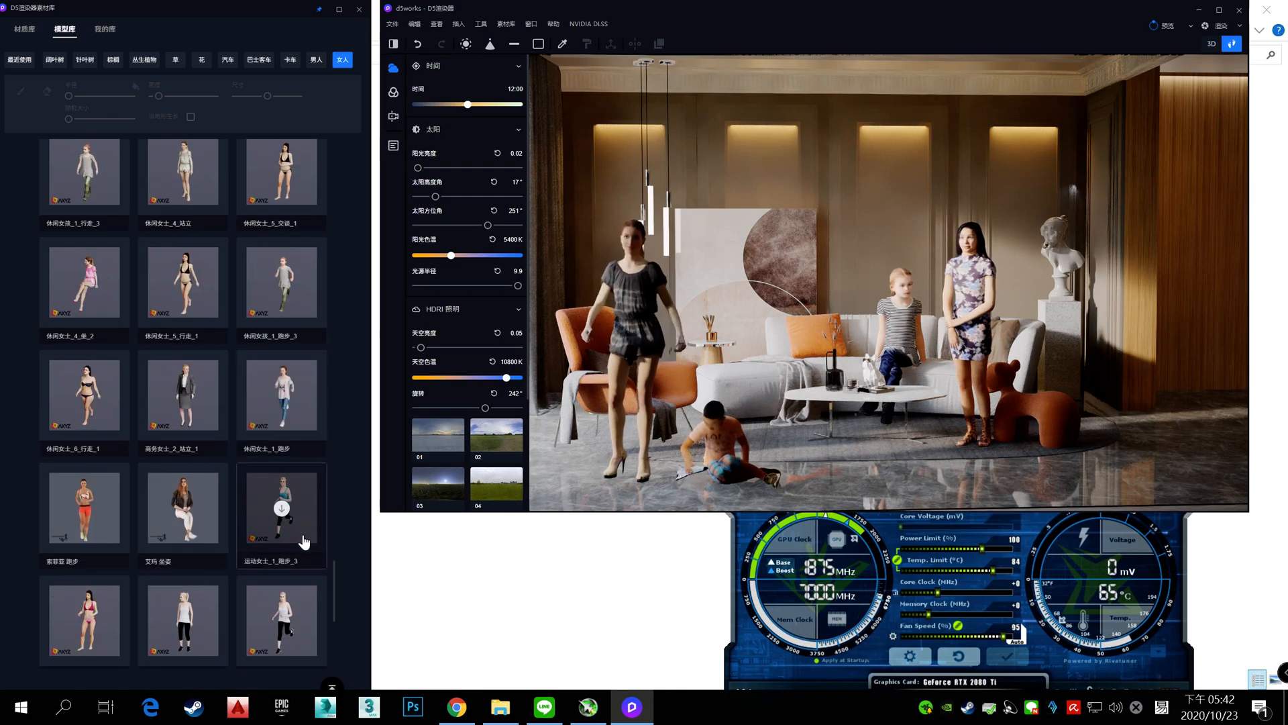
scroll(304, 543, "down", 5)
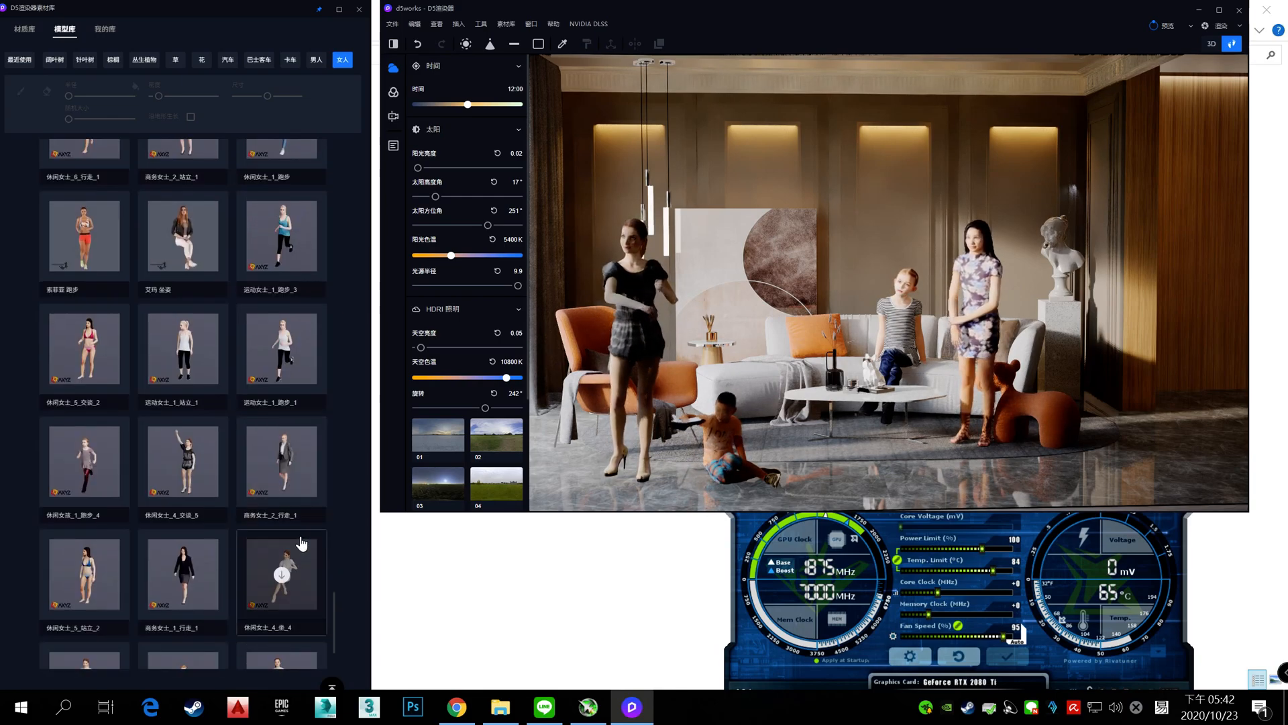
scroll(301, 539, "down", 4)
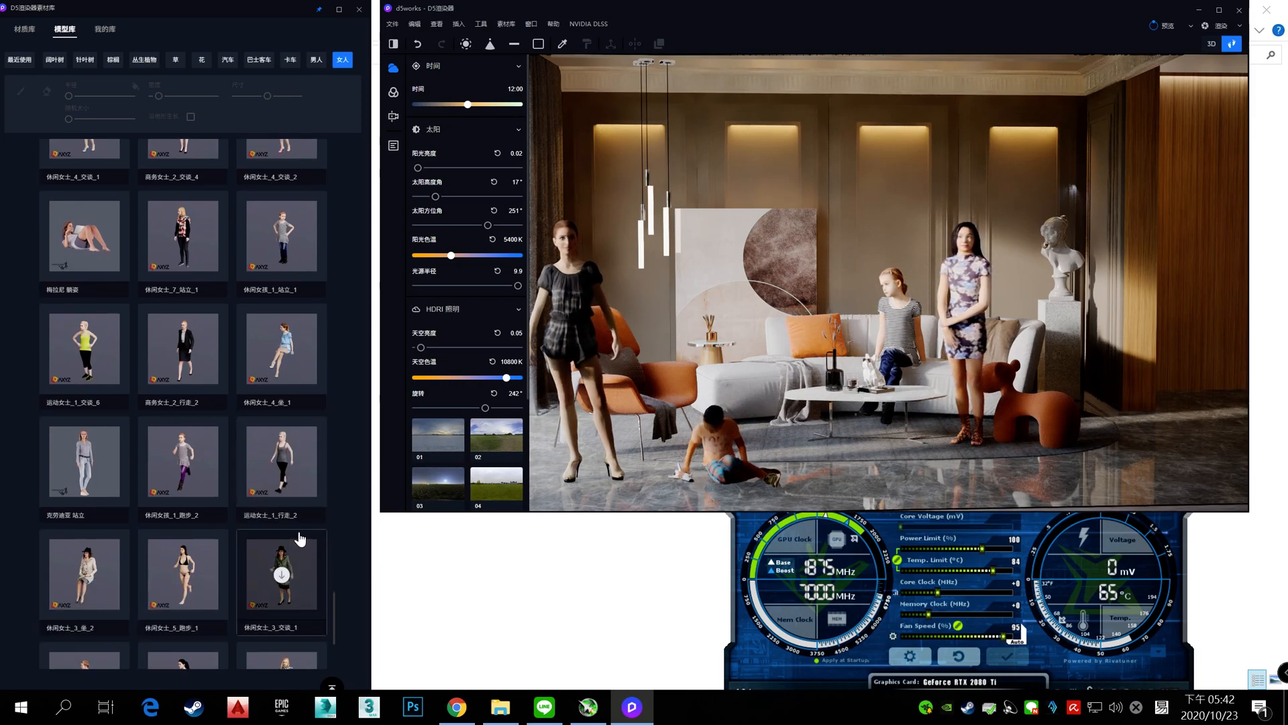
scroll(300, 537, "down", 1)
scroll(302, 495, "down", 3)
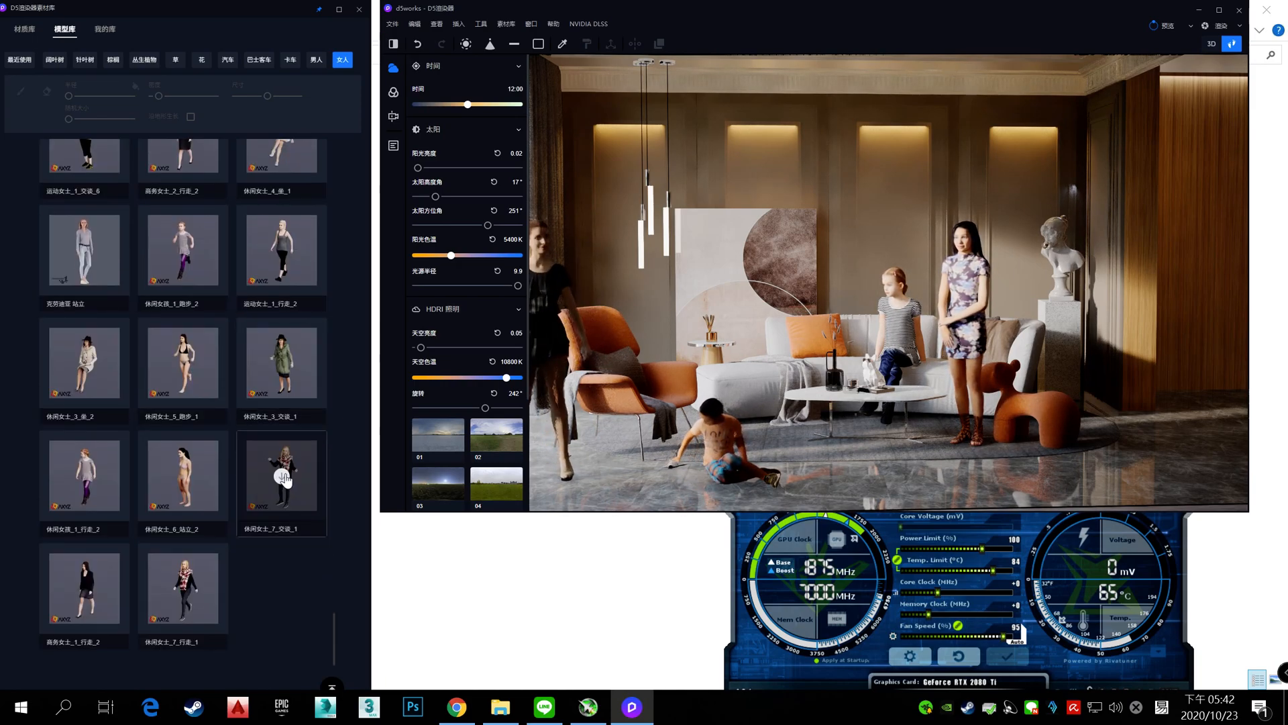
Shift the living-room view to include the pale wall beside the curtain, and return the women's models to the start
right_click_drag(812, 313, 756, 316)
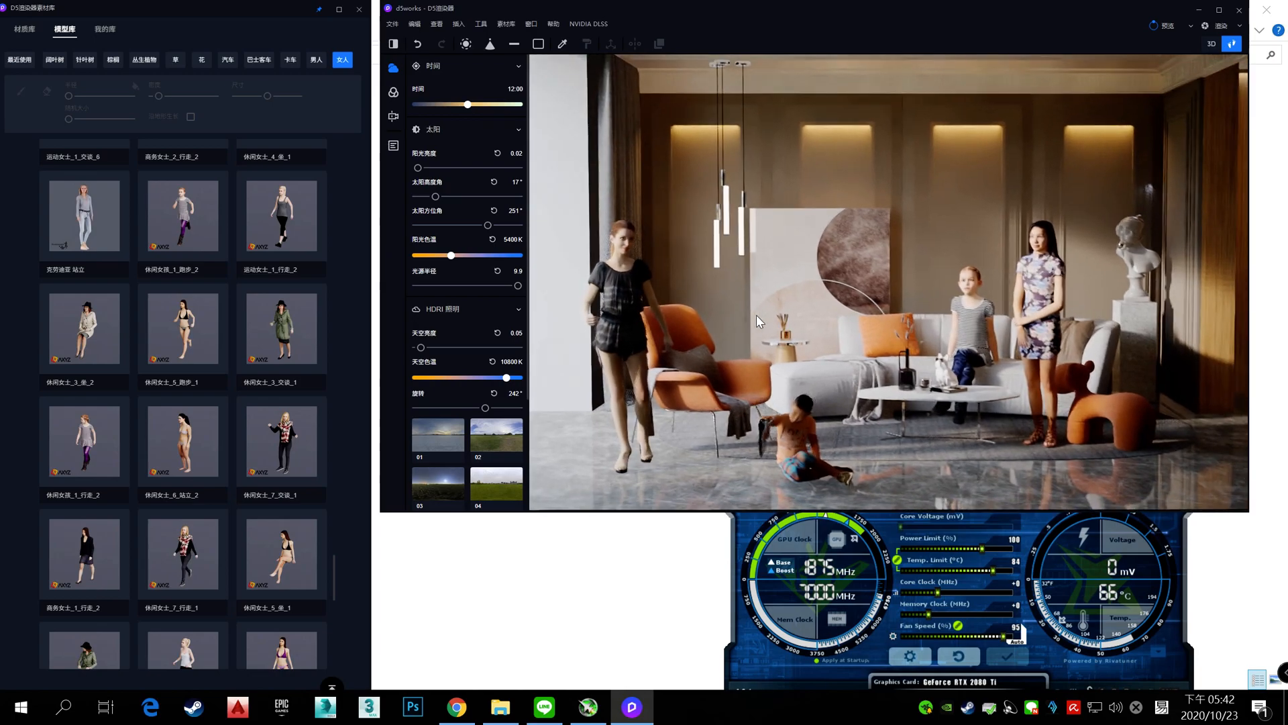
scroll(275, 431, "down", 3)
left_click_drag(334, 605, 337, 171)
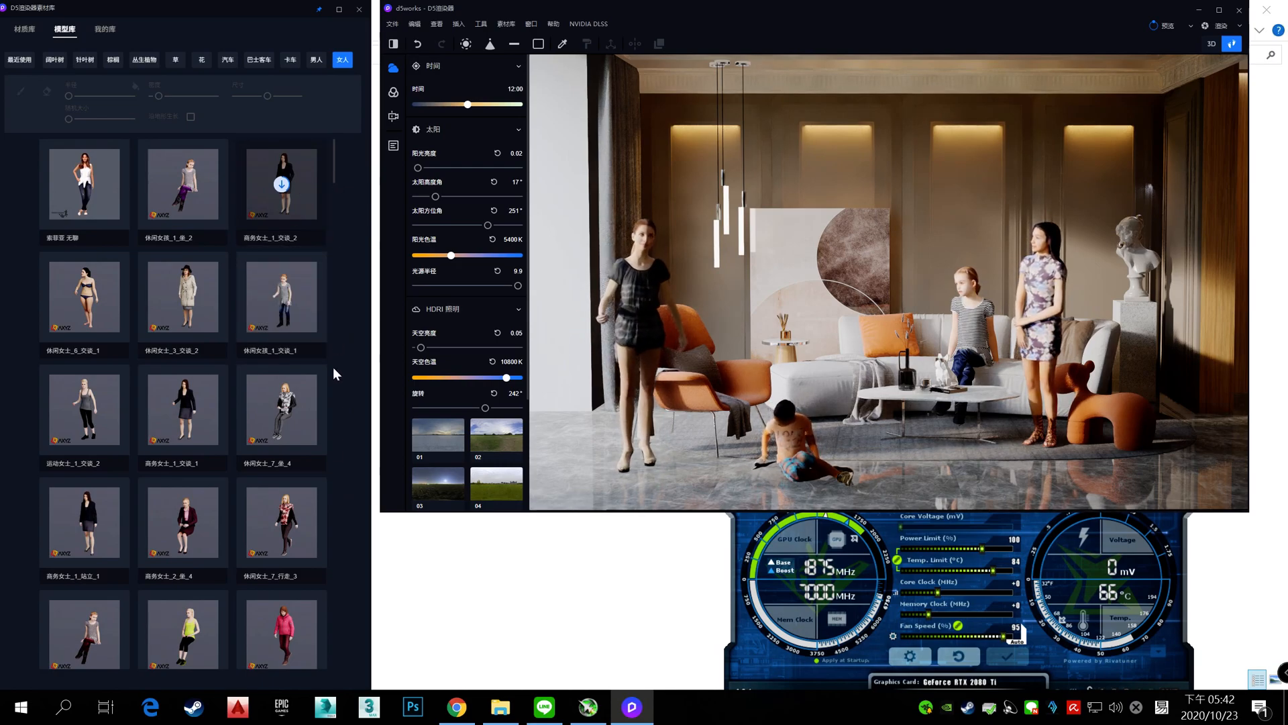
Look through the women's models from the start down to the end of the list
scroll(310, 435, "down", 4)
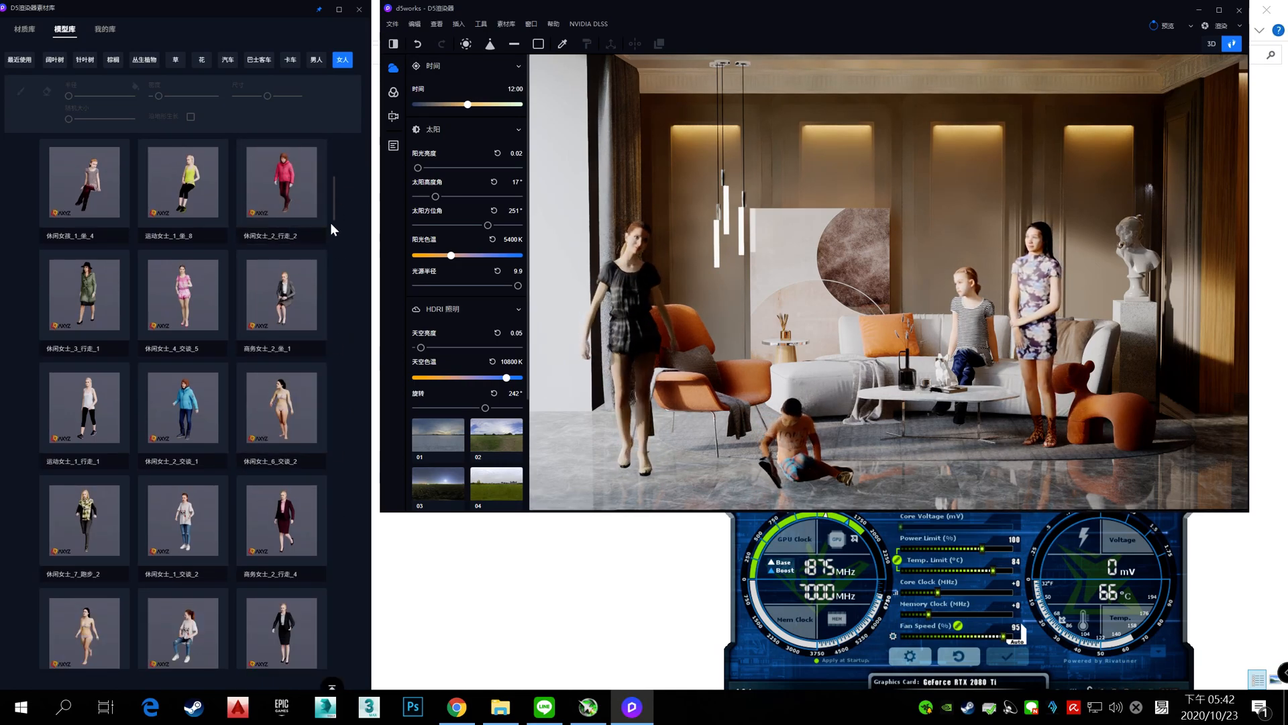
scroll(304, 401, "down", 4)
scroll(303, 402, "down", 15)
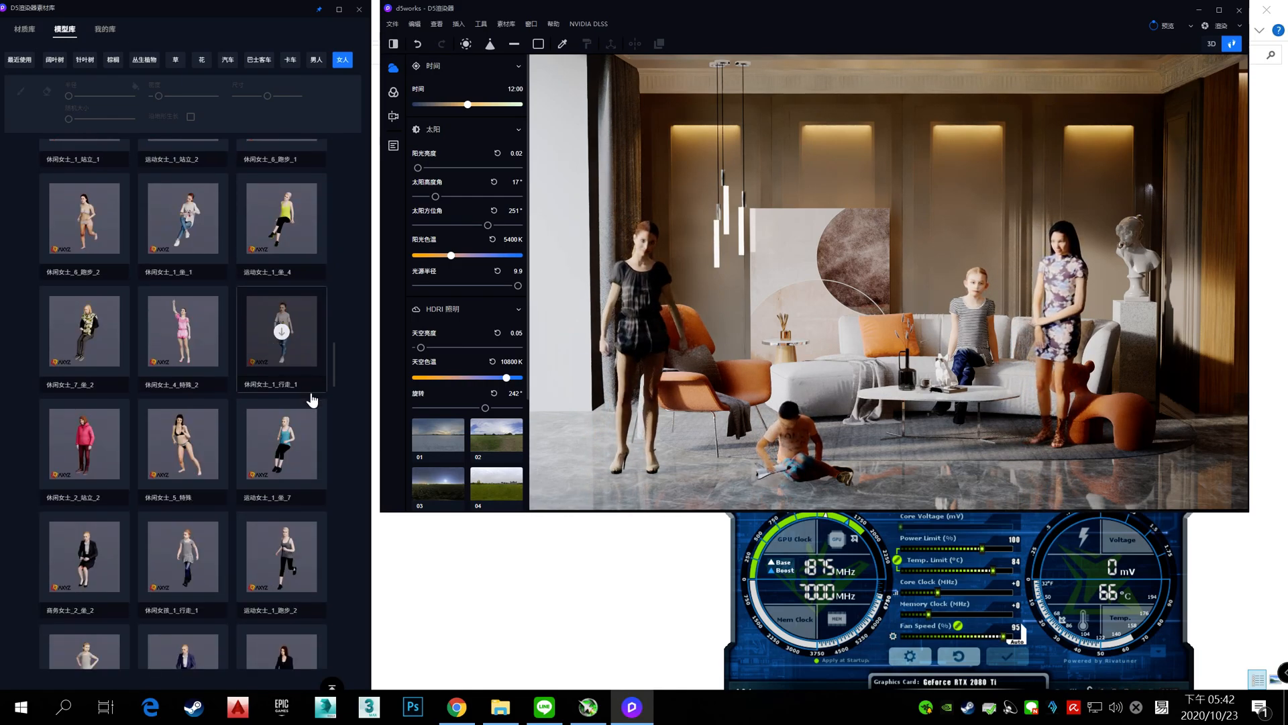
scroll(316, 384, "down", 15)
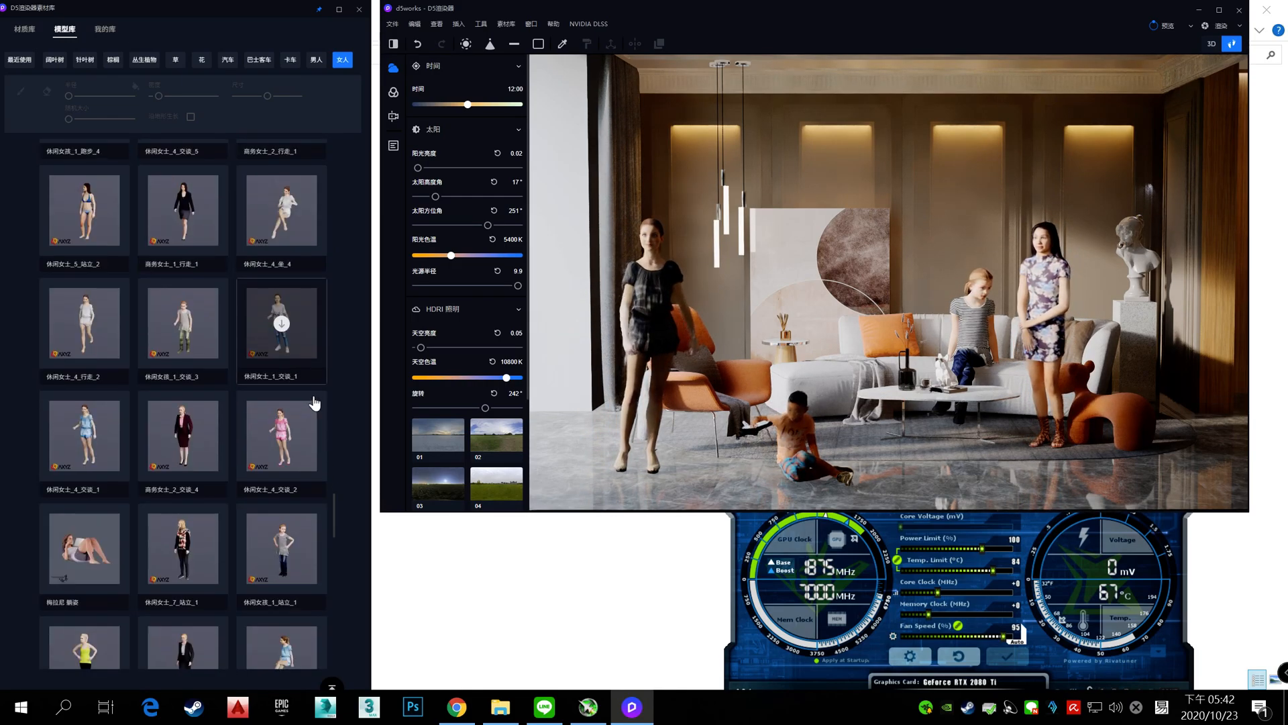
scroll(308, 406, "down", 15)
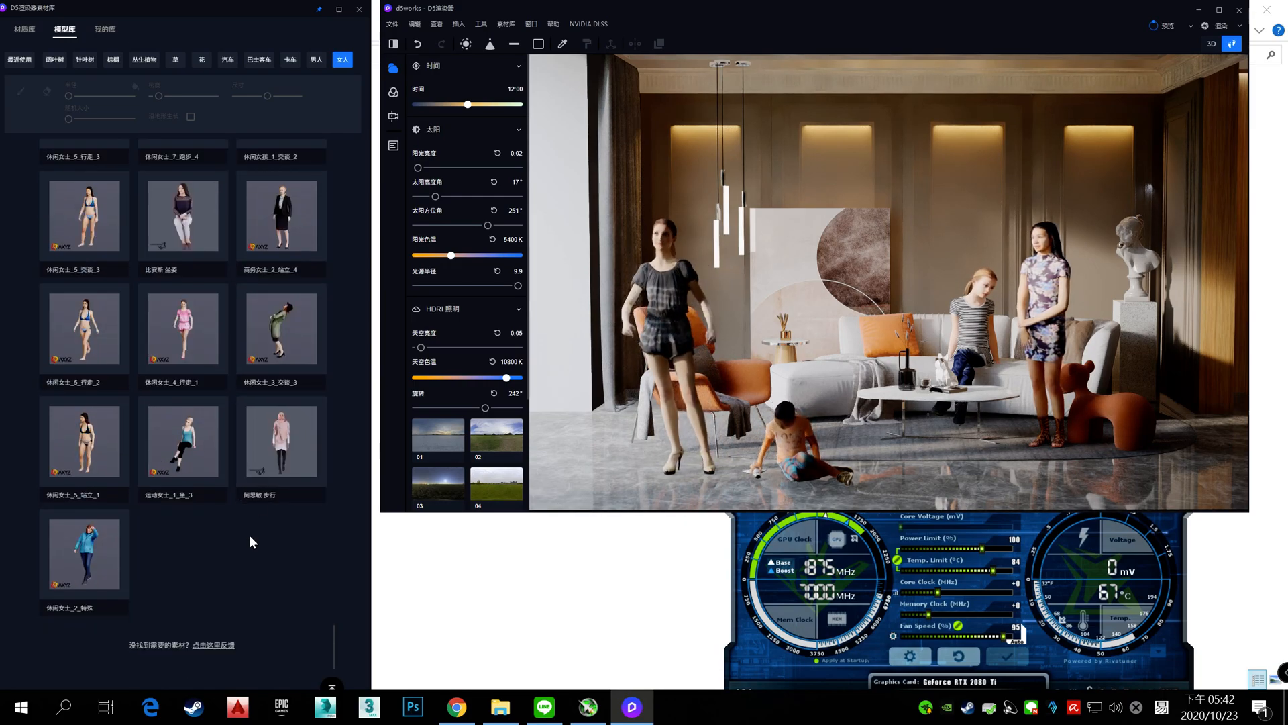
scroll(250, 516, "up", 2)
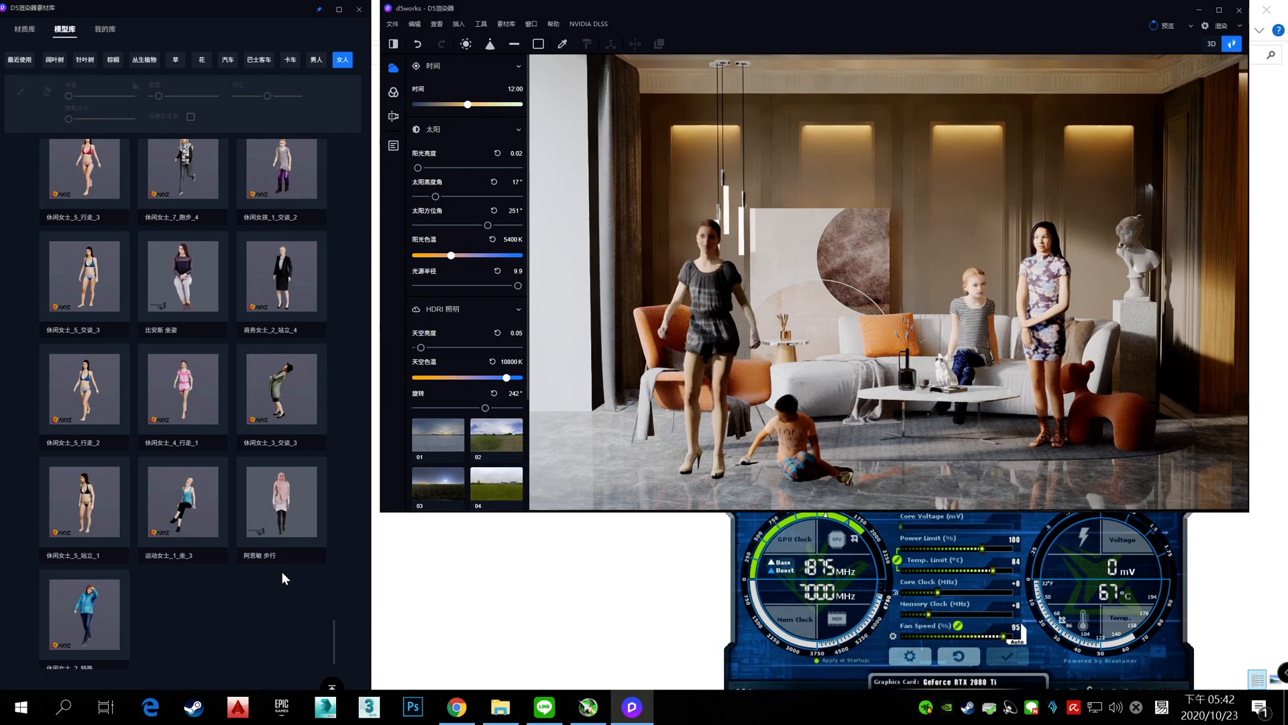
scroll(282, 571, "down", 1)
mouse_move(102, 416)
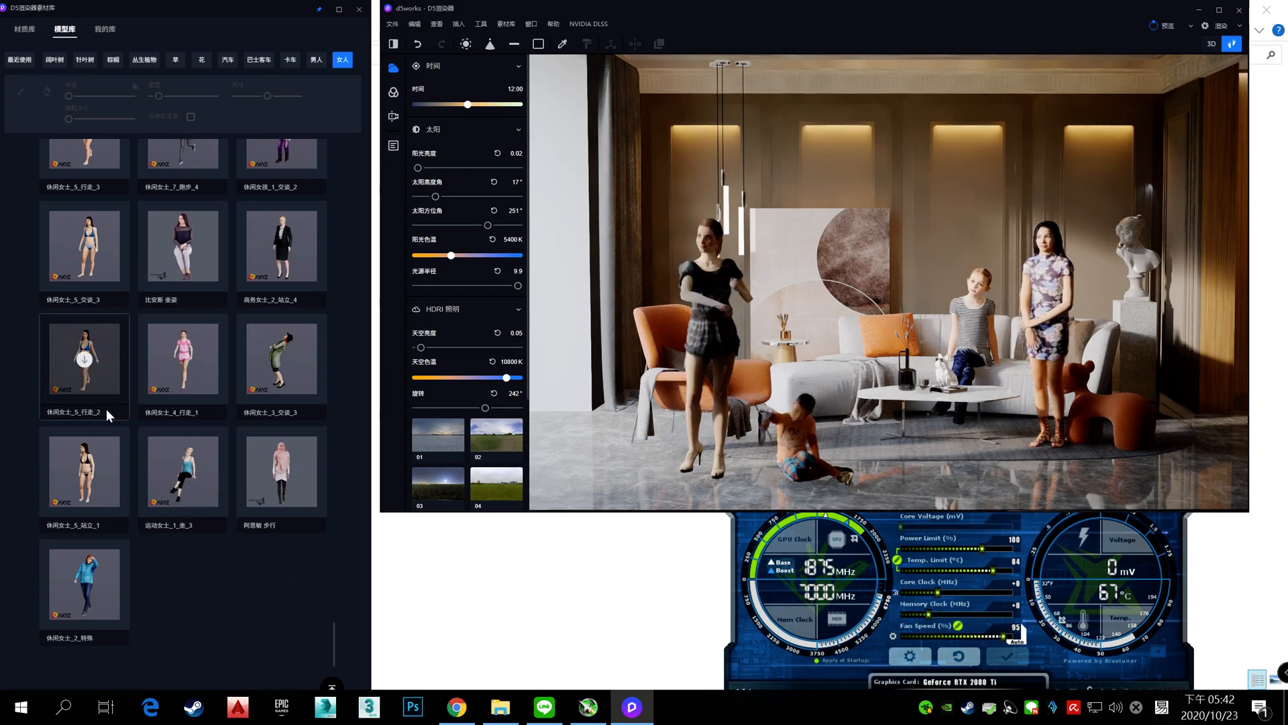
Place the reclining woman model (梅拉尼 躺姿) on the floor beside the seated boy and scale it to 83%
scroll(300, 522, "up", 4)
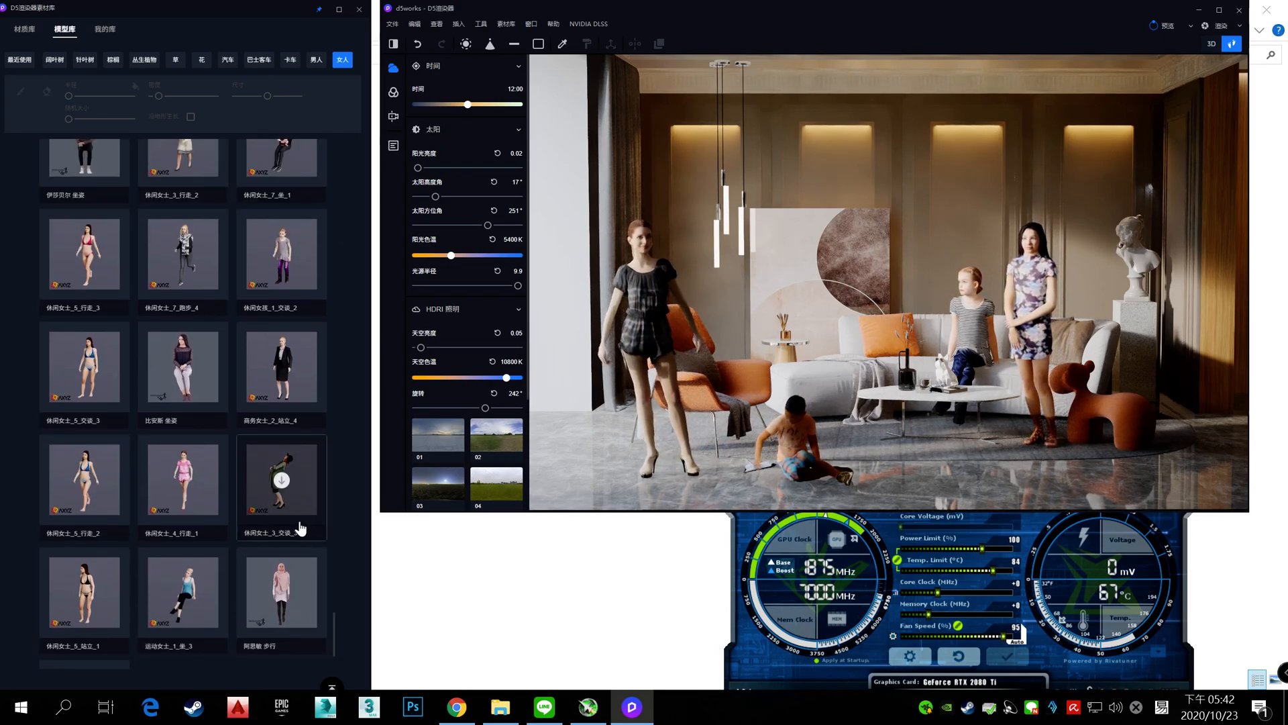
scroll(300, 530, "up", 2)
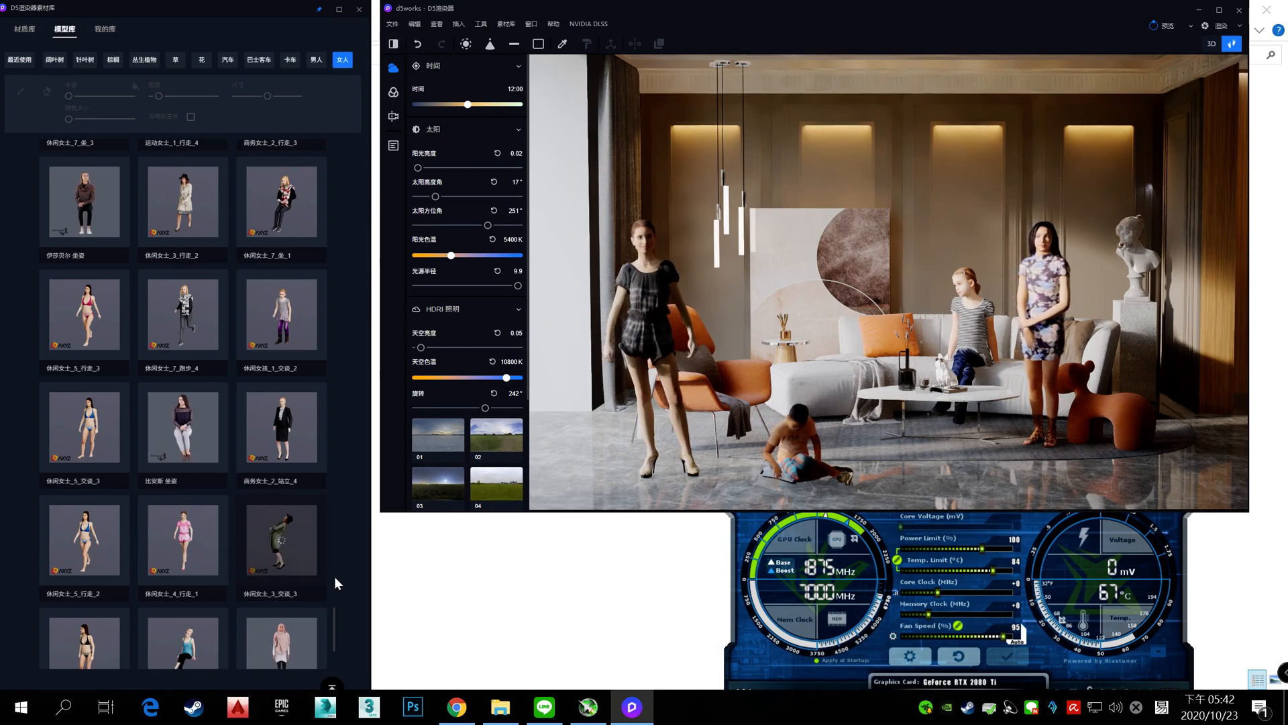
scroll(326, 581, "up", 9)
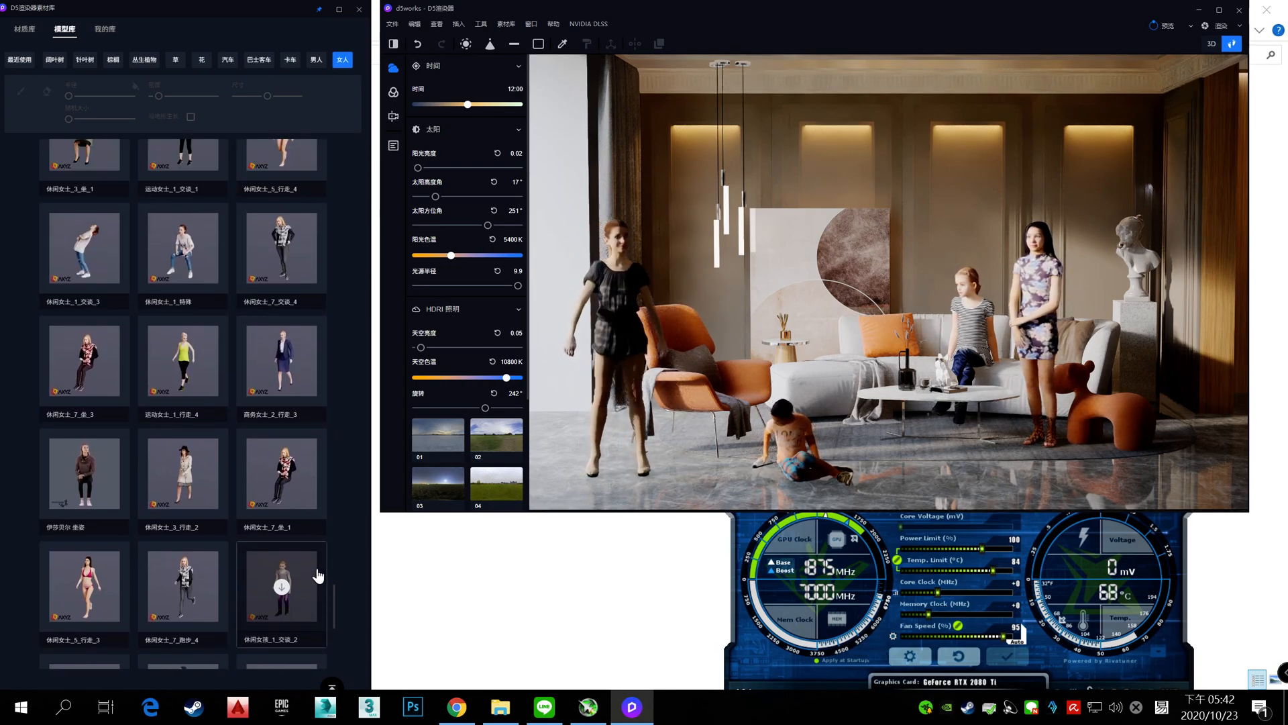
scroll(318, 576, "up", 5)
scroll(316, 568, "up", 2)
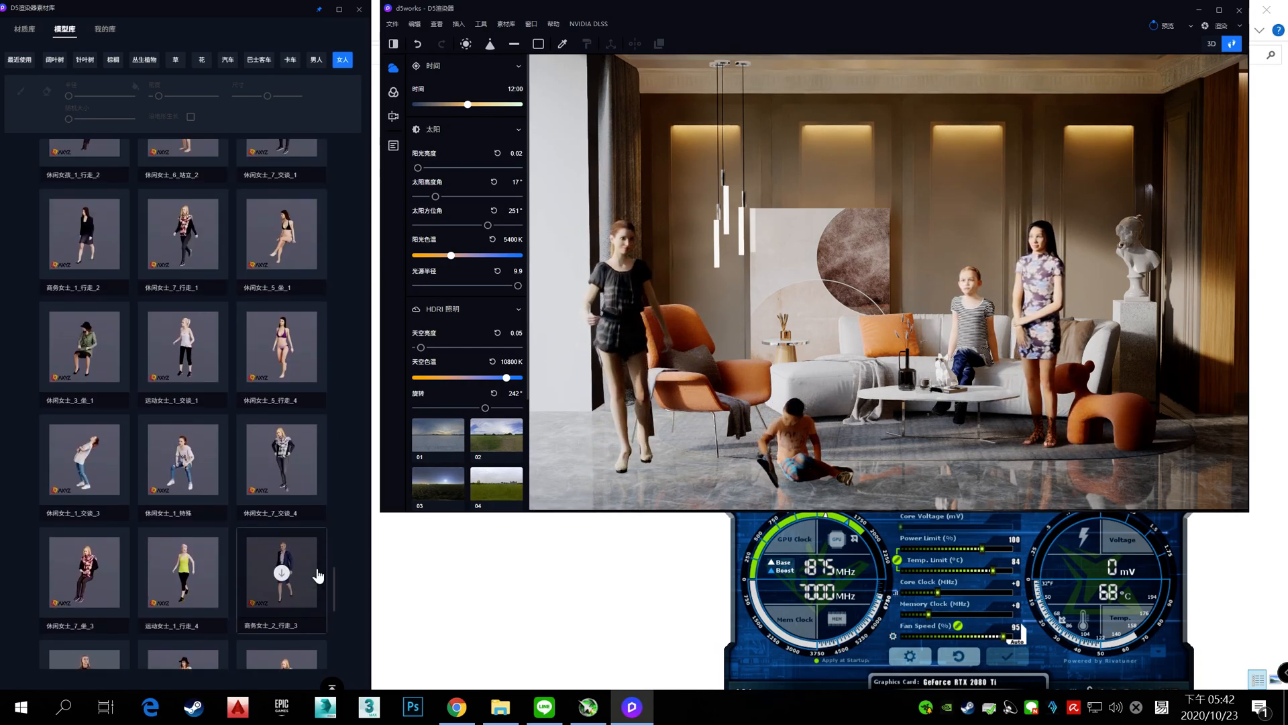
scroll(317, 575, "up", 12)
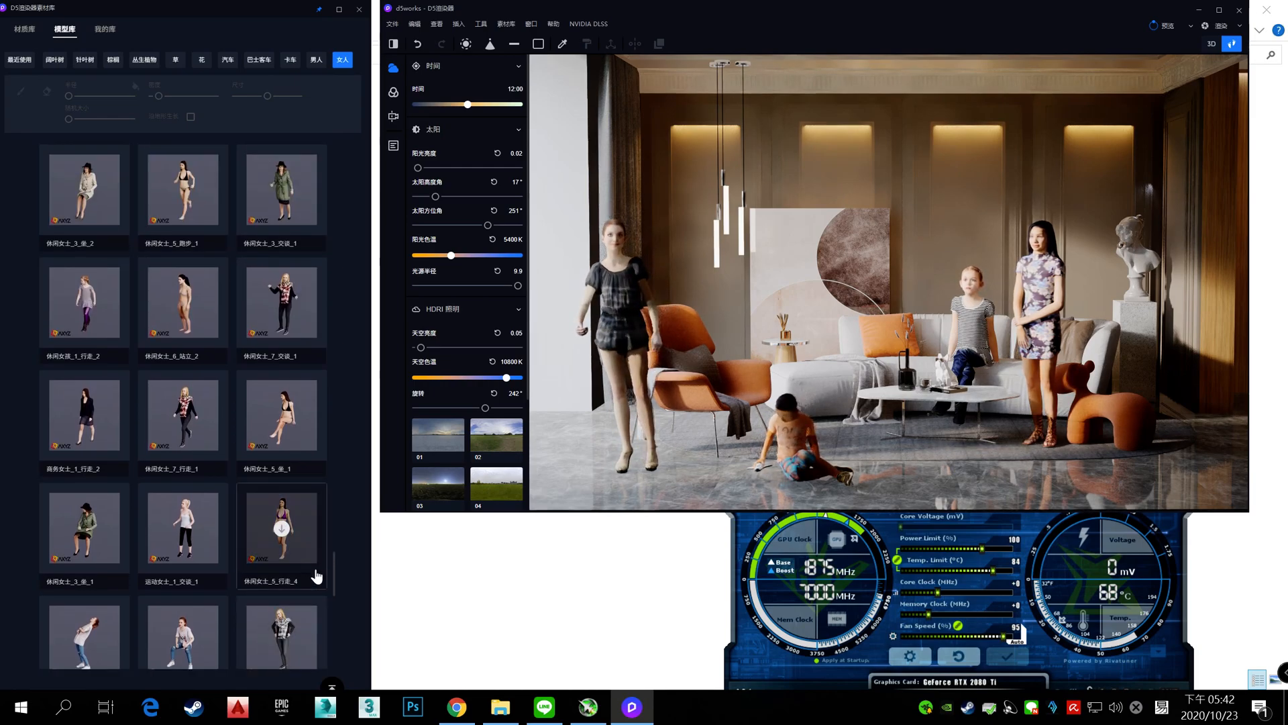
scroll(316, 576, "up", 10)
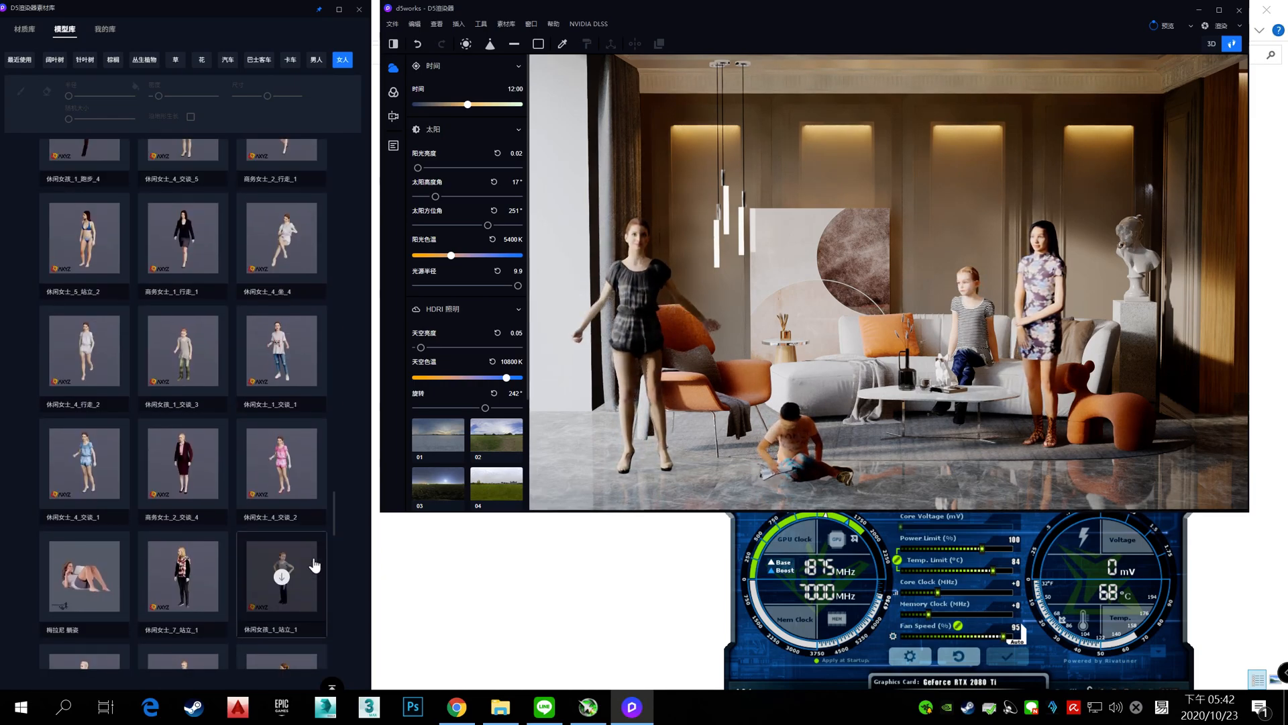
scroll(314, 565, "up", 1)
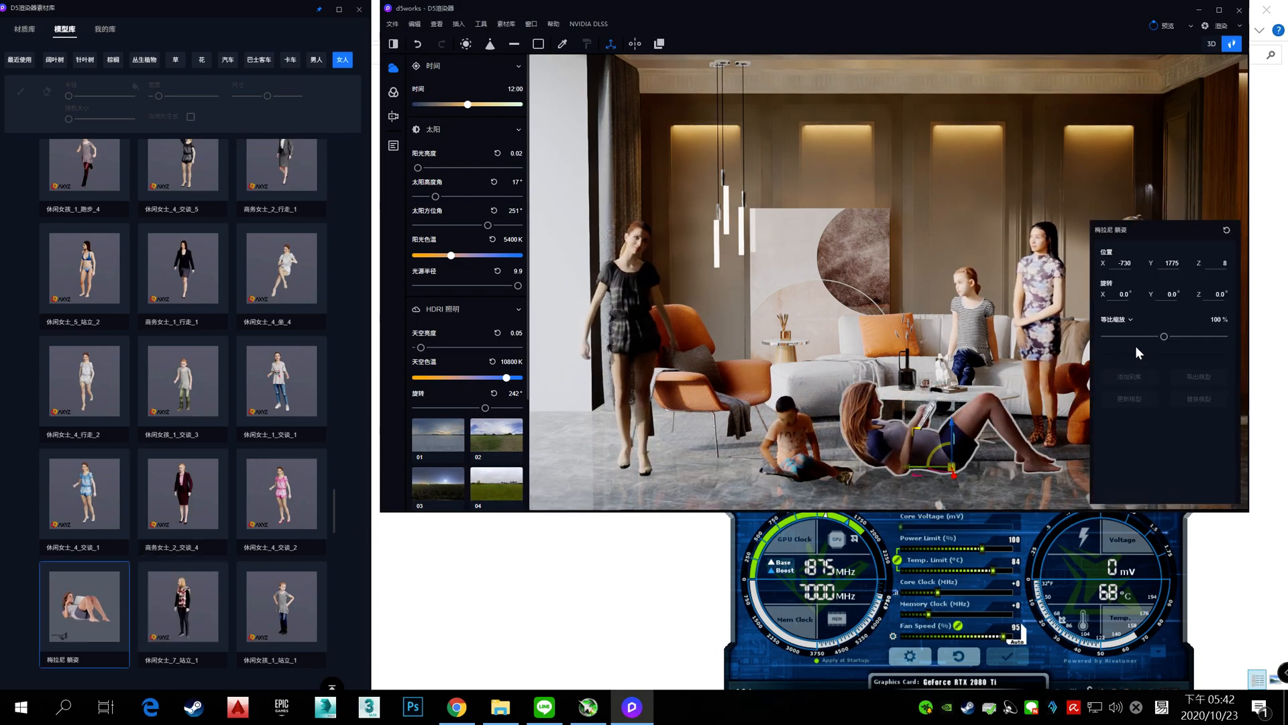
left_click_drag(1154, 334, 1154, 335)
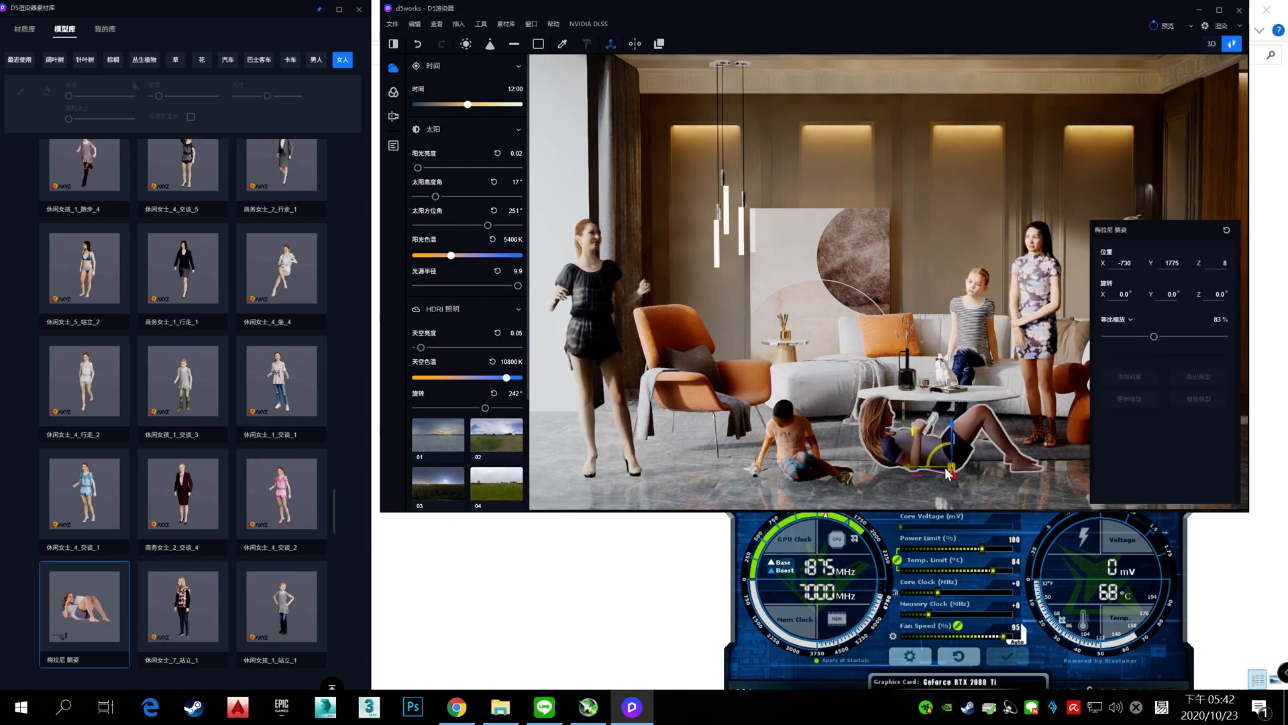
Rotate the reclining woman to 146.1° about Y, move her to X -1037, Y 1721, and deselect her
left_click_drag(855, 466, 810, 479)
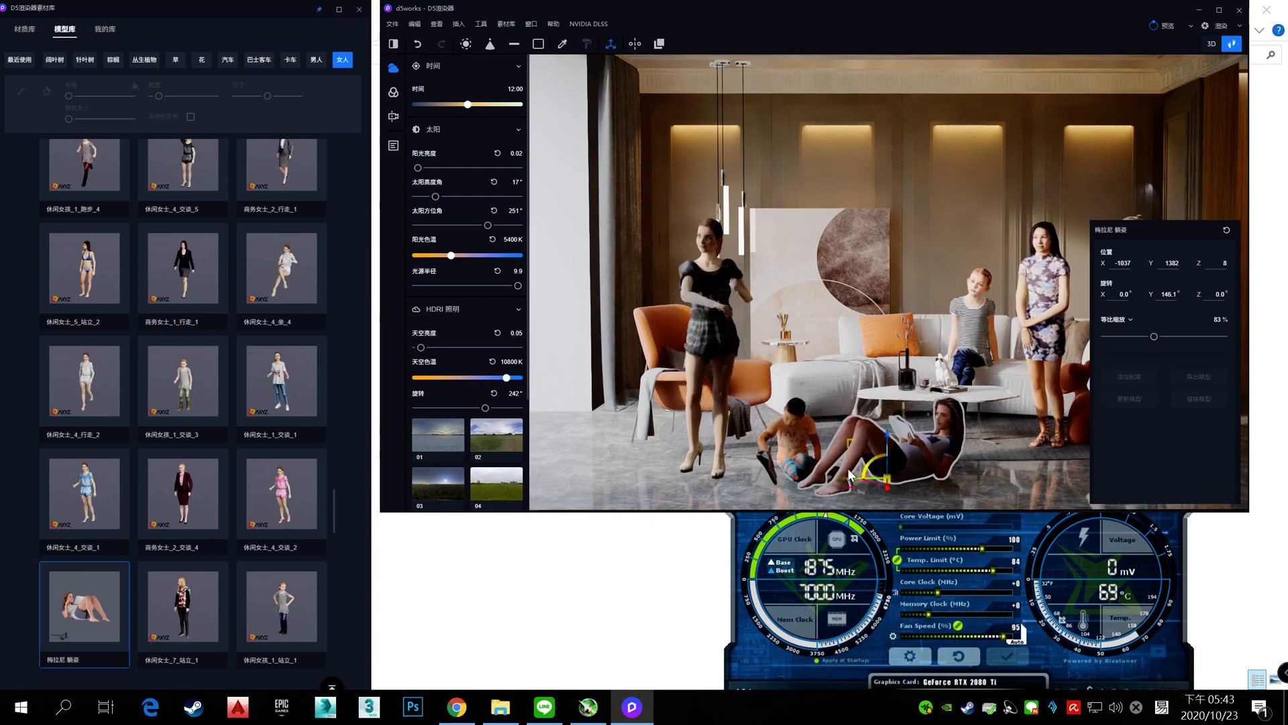
left_click_drag(869, 483, 910, 478)
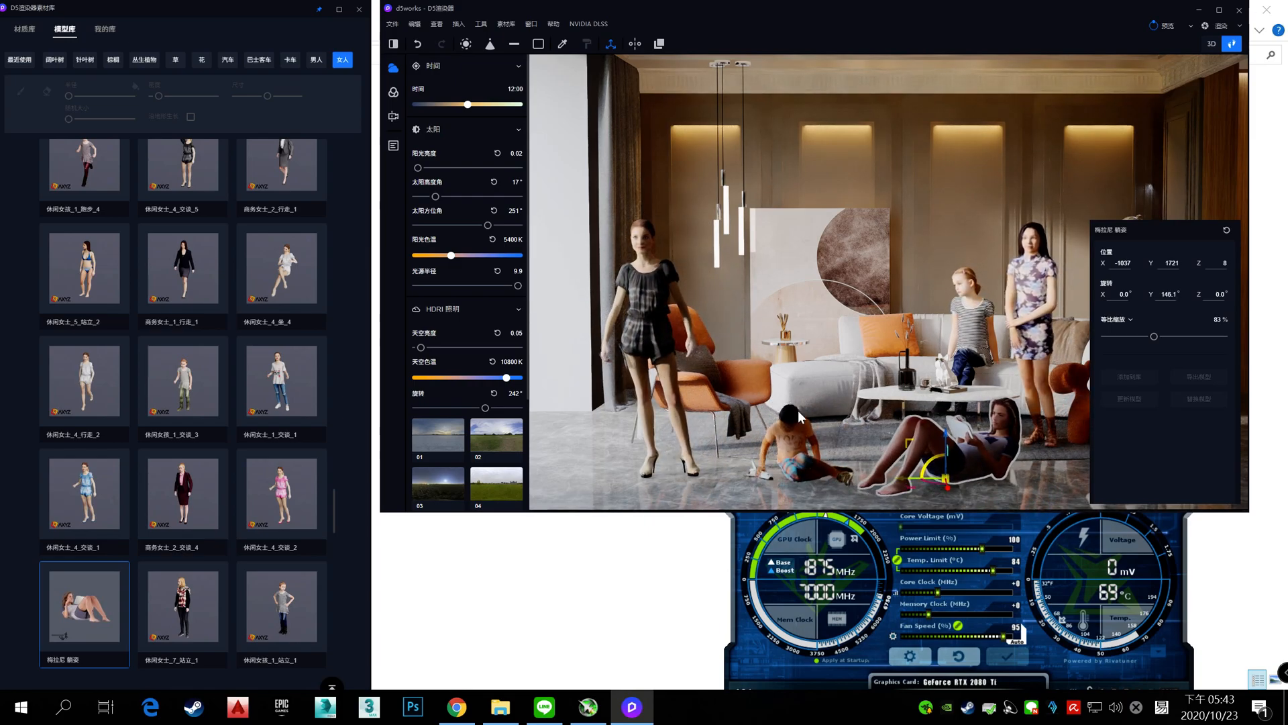
left_click(703, 319)
key("Escape")
Review the women's models back up to the start of the list
scroll(328, 275, "up", 2)
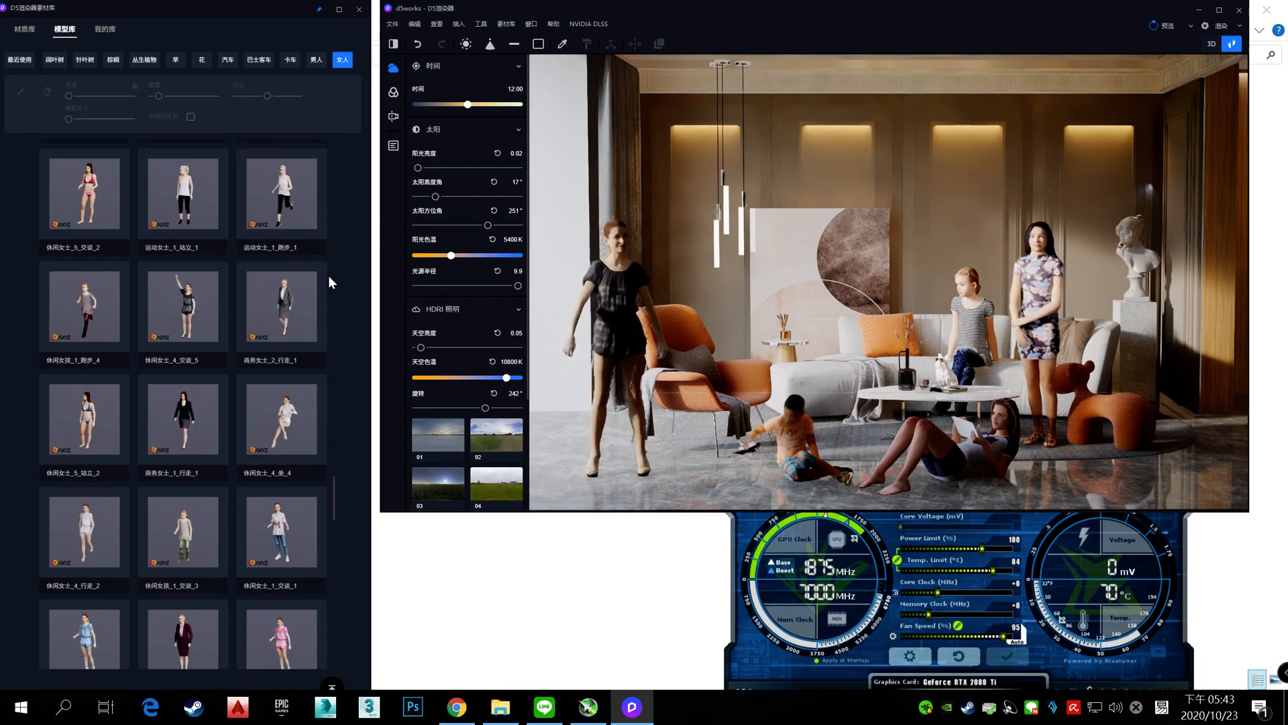
scroll(315, 309, "up", 8)
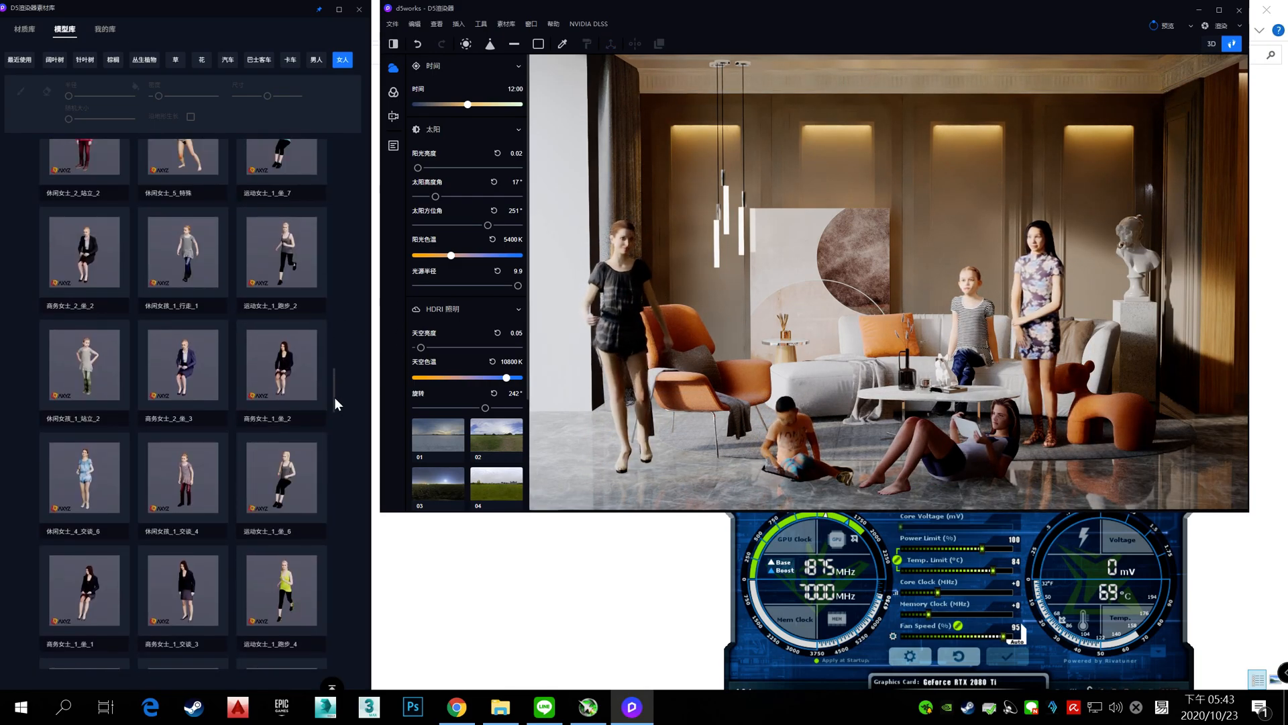
scroll(329, 335, "up", 5)
left_click_drag(333, 369, 327, 170)
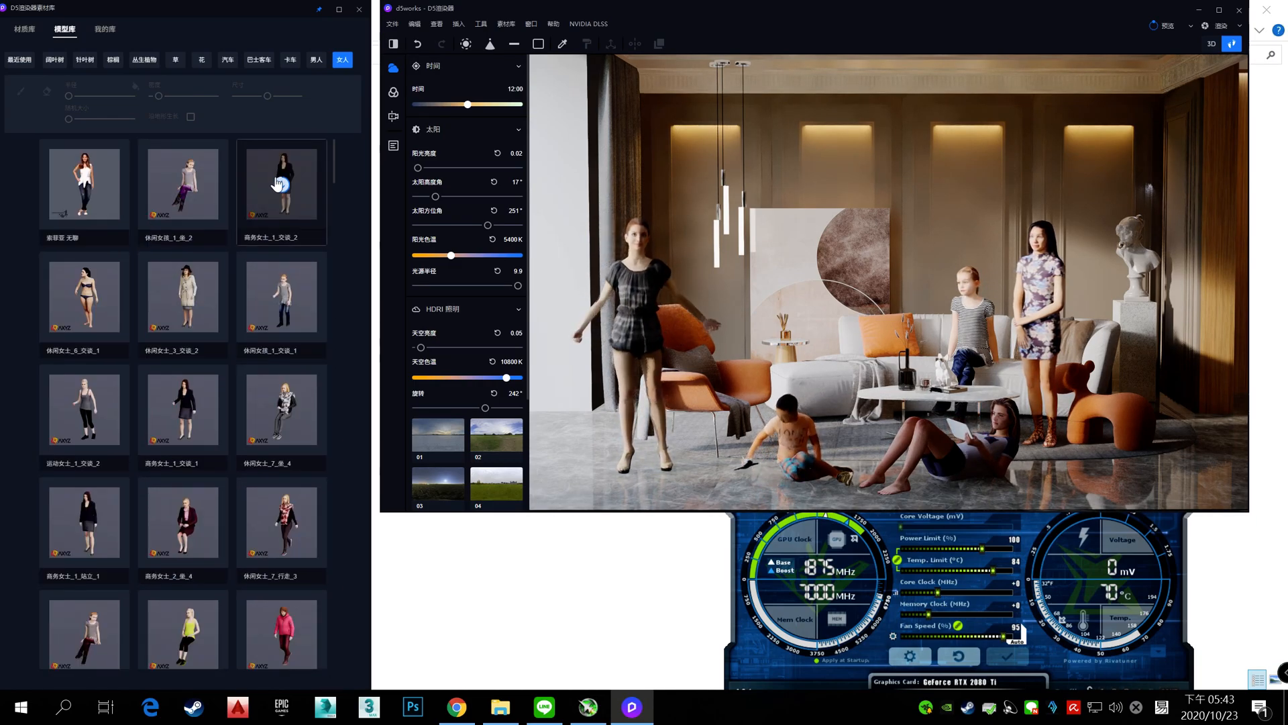
Look through the recently used, women's and men's models, the personal library with its storage settings, and the stone materials
left_click(20, 60)
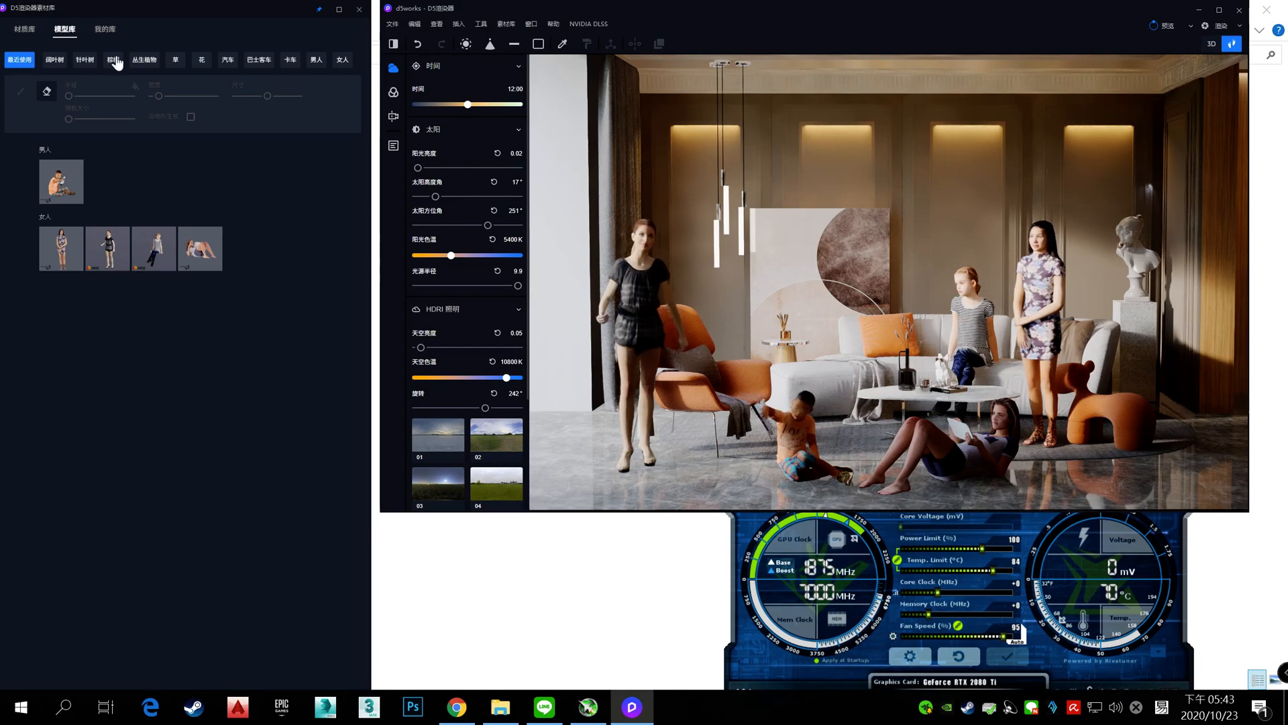
left_click(347, 63)
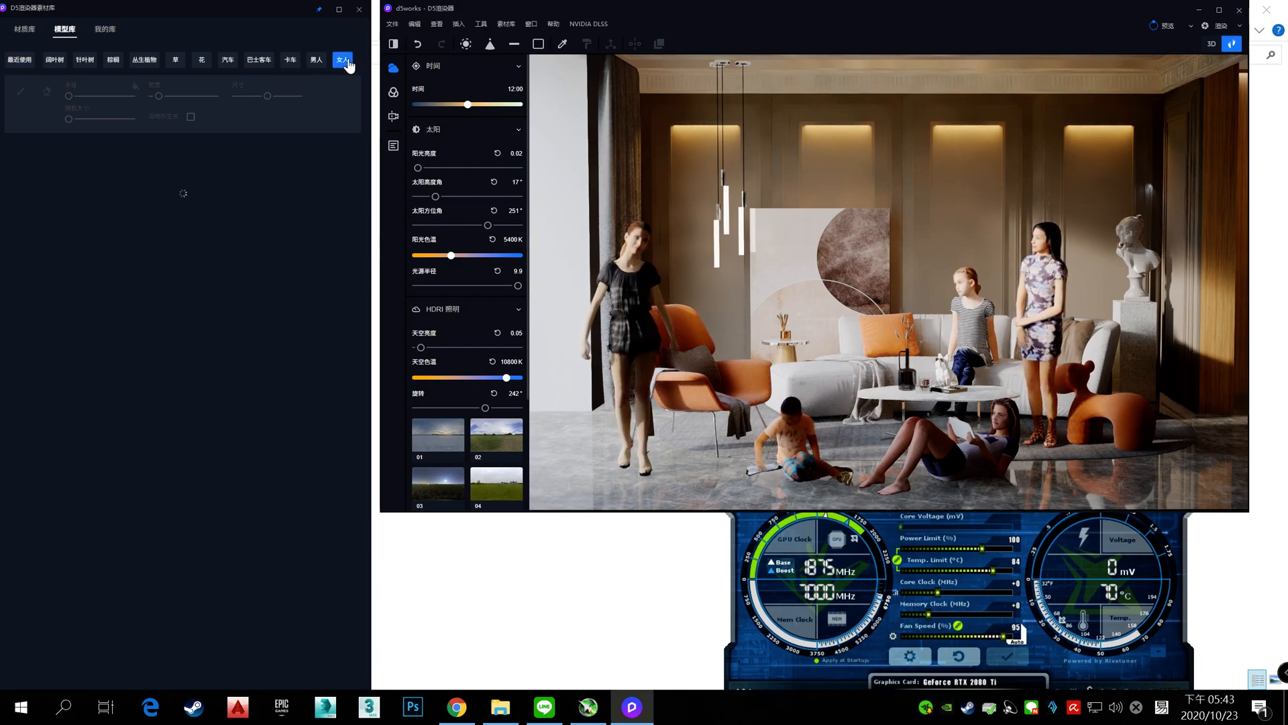
left_click(320, 62)
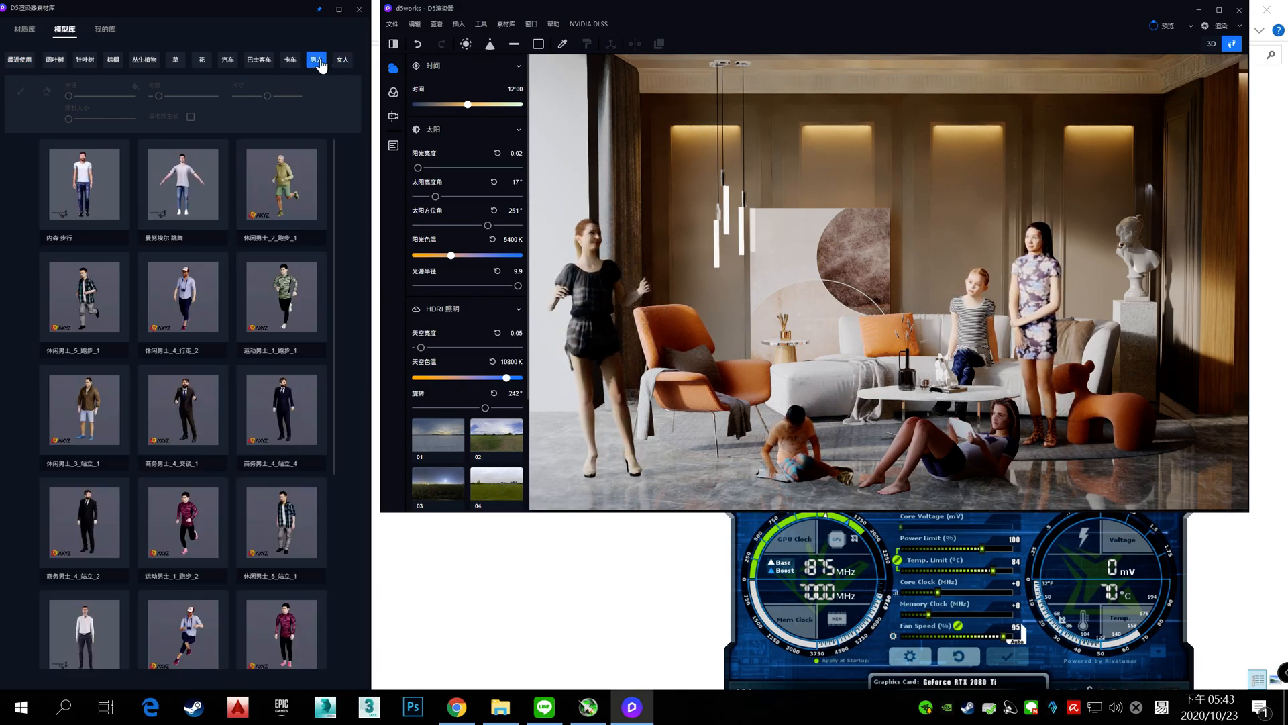
left_click(101, 37)
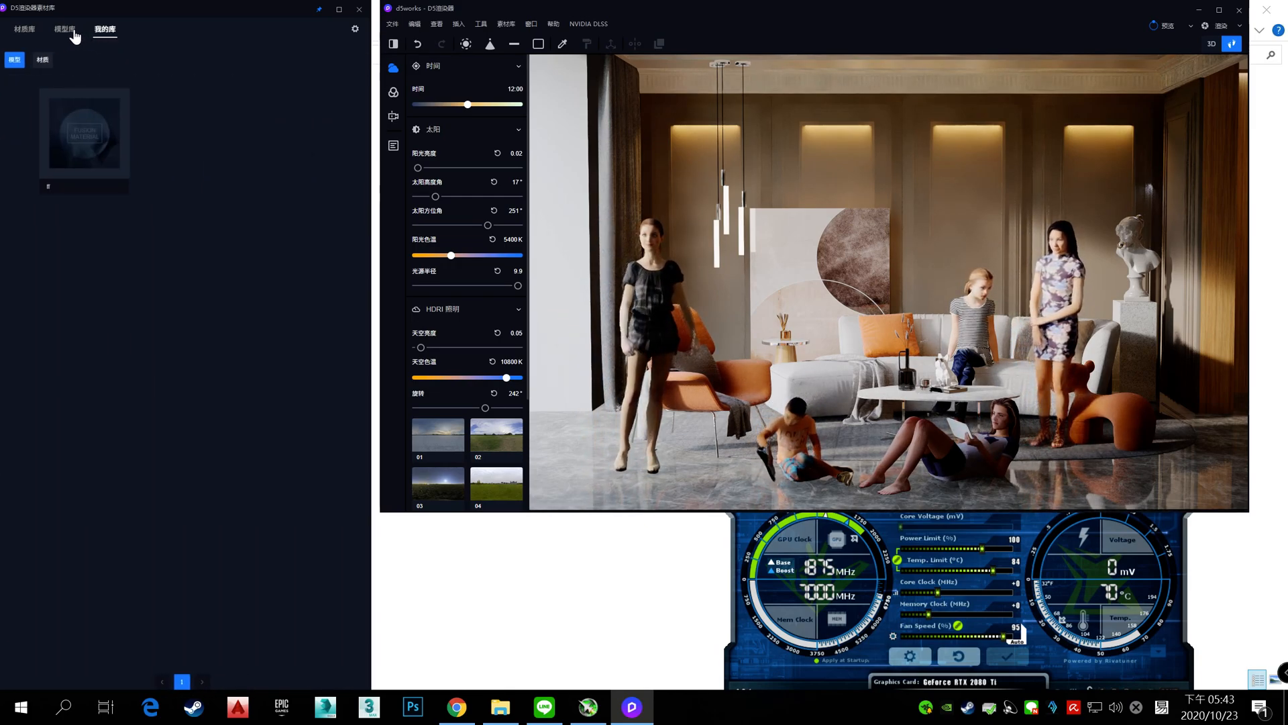
left_click(65, 30)
left_click(99, 33)
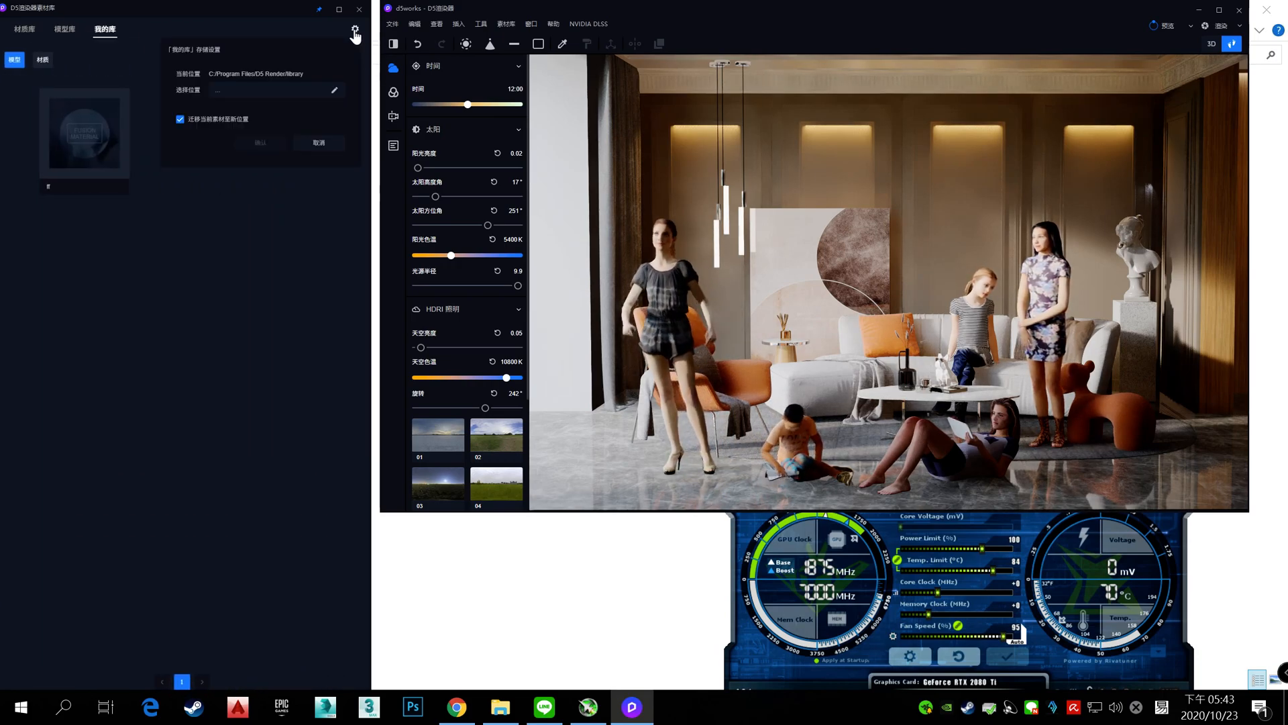
left_click(292, 30)
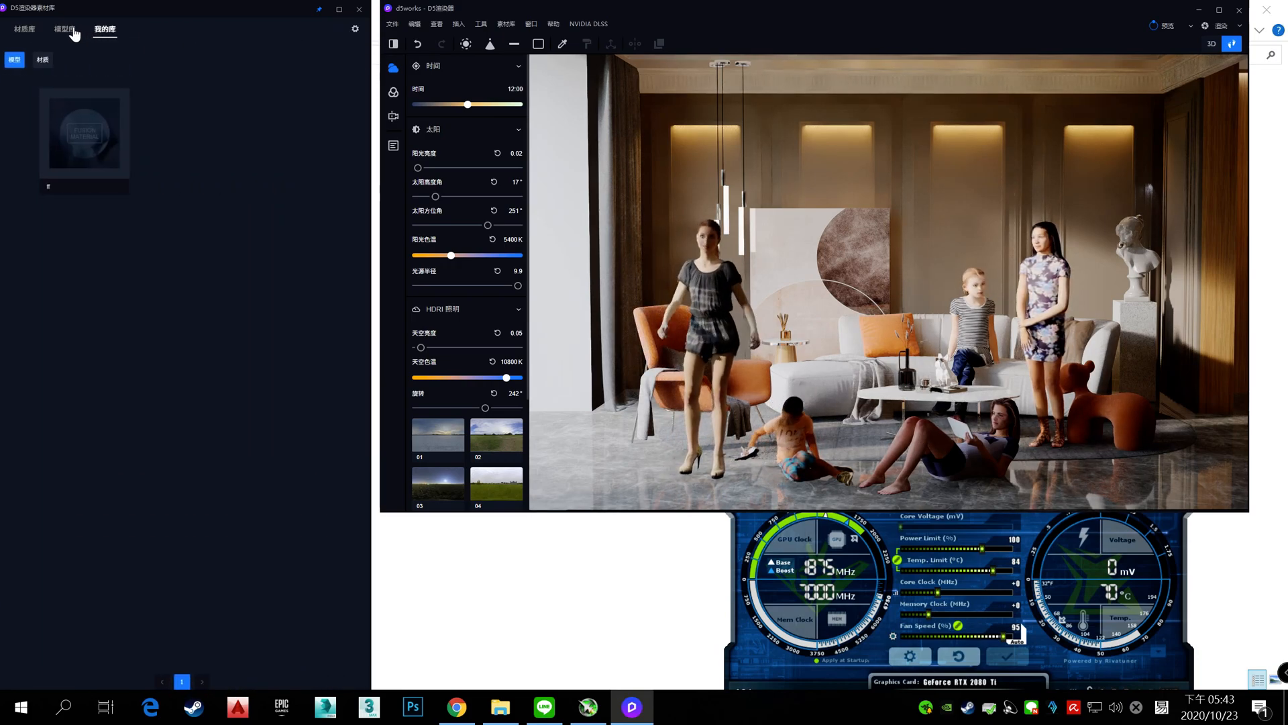
left_click(73, 31)
left_click(25, 31)
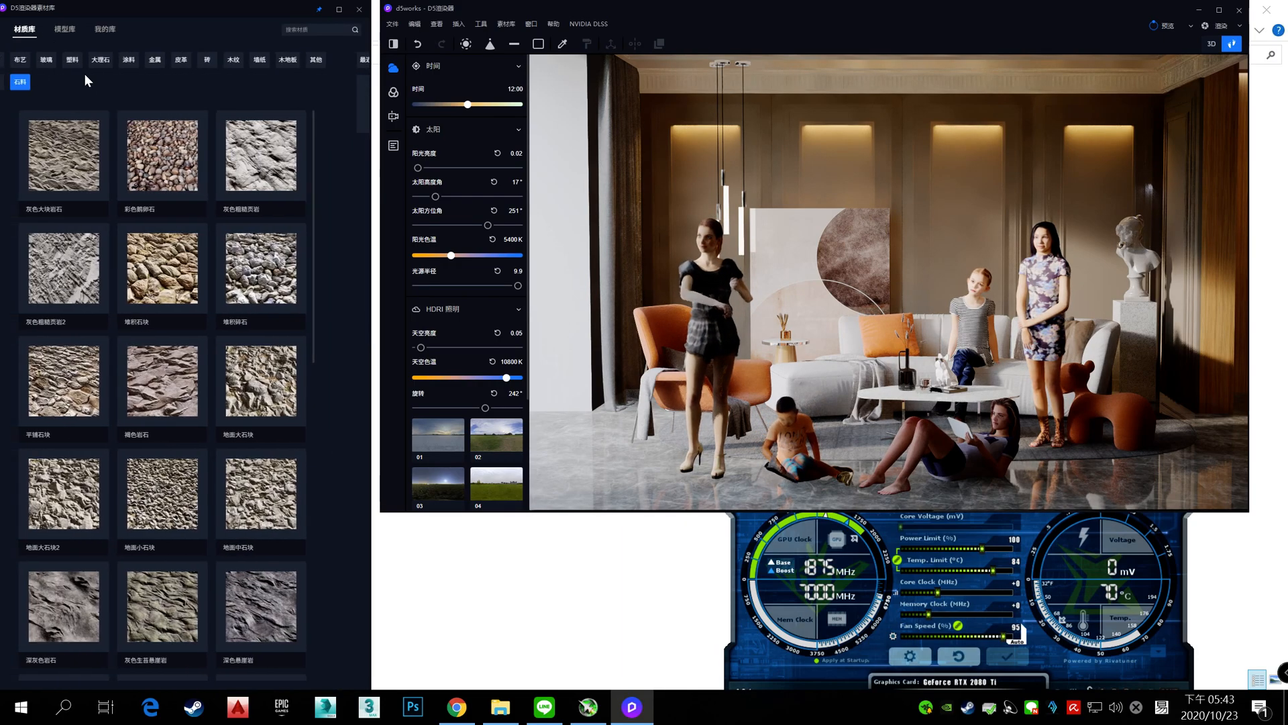
left_click(65, 29)
left_click(20, 60)
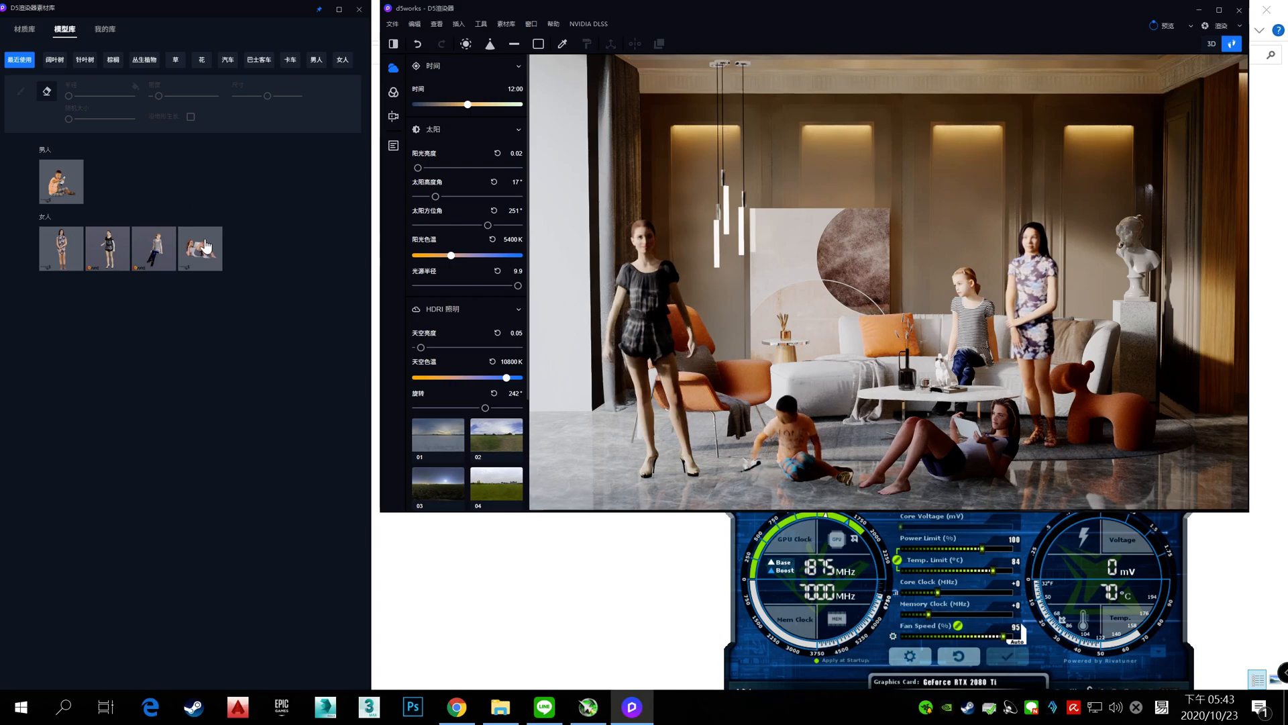
Place the business woman 商务女士_1_交谈_2 at 100% scale, rotate her 90° about Y, move her to X -456, Y 614, and deselect her
left_click(340, 63)
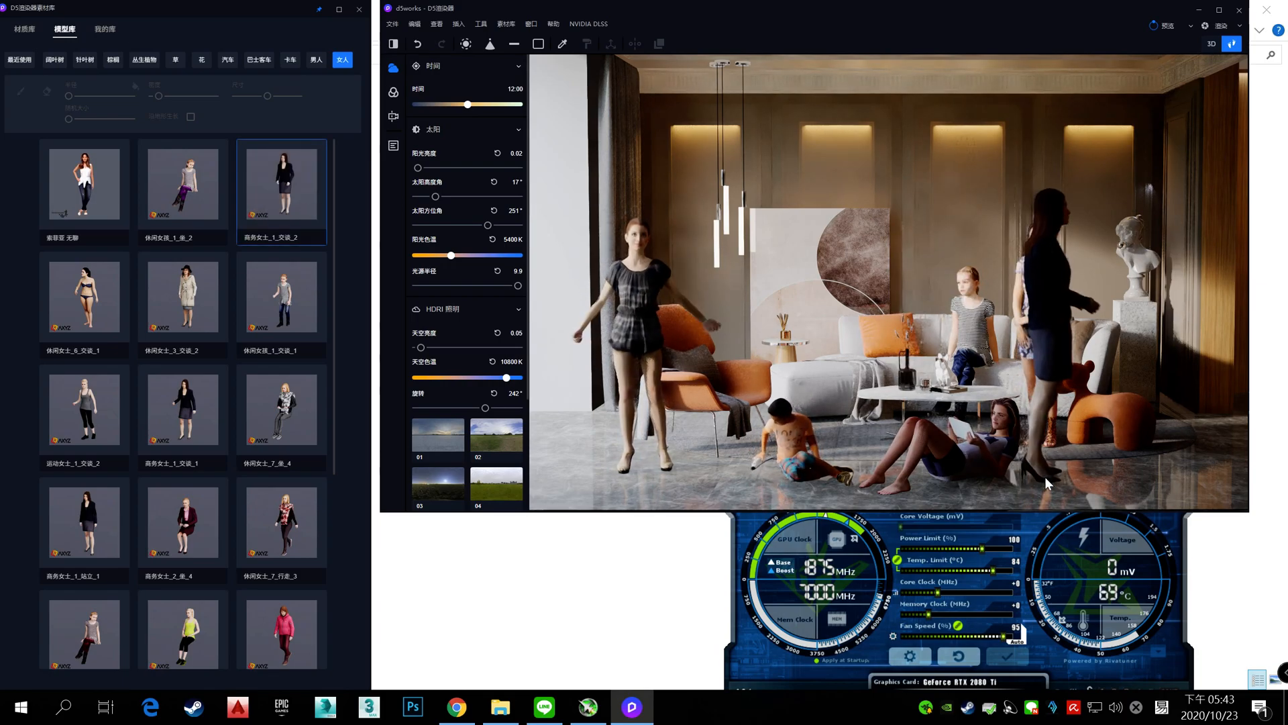
left_click(554, 457)
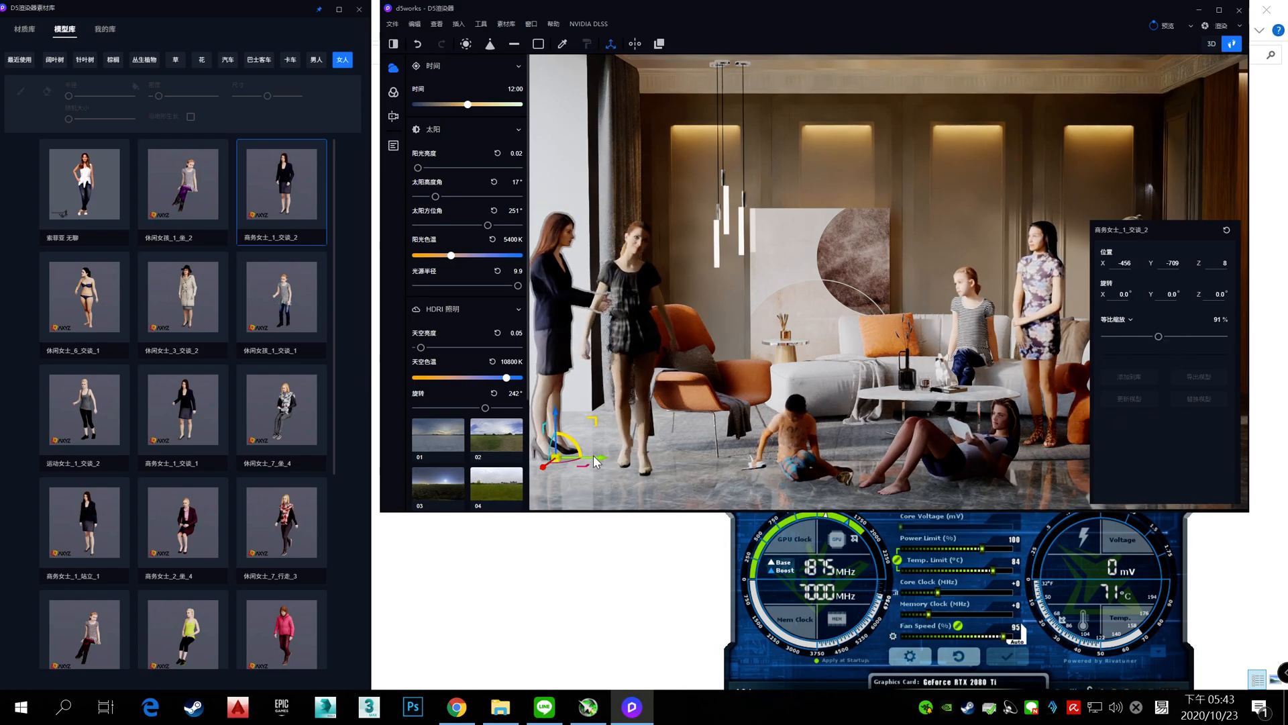
left_click_drag(581, 471, 508, 468)
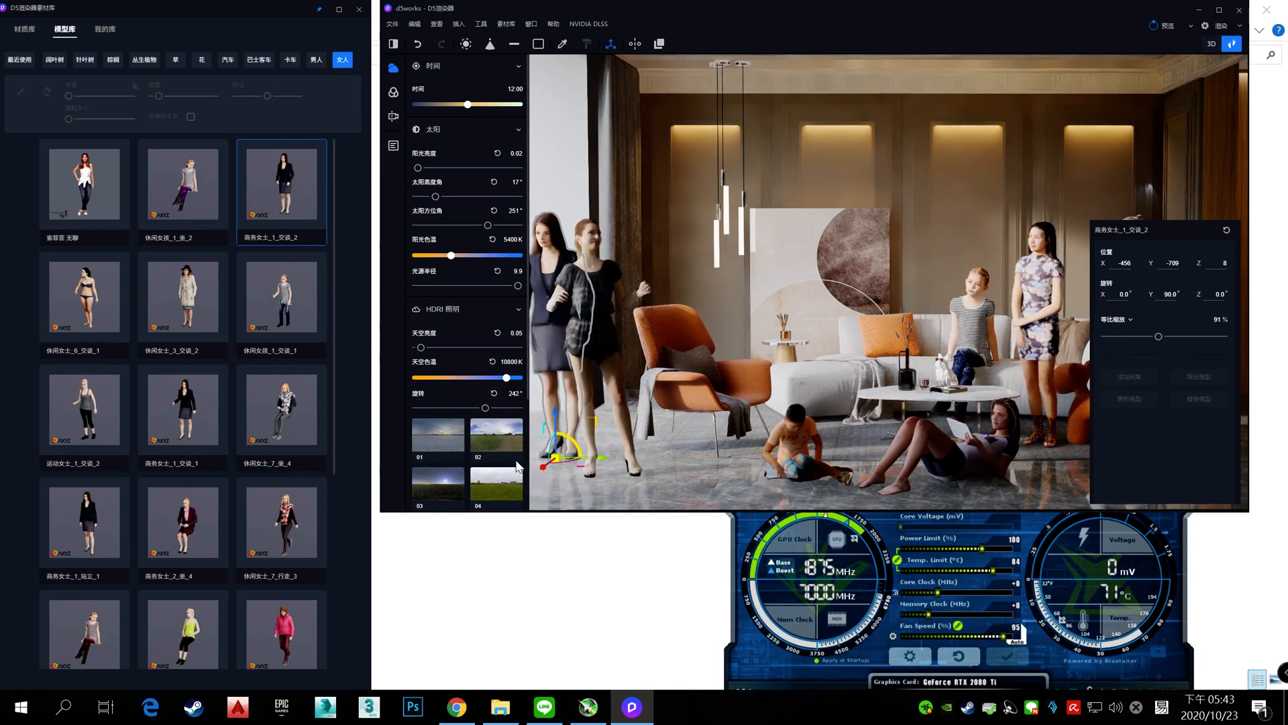
left_click_drag(594, 460, 803, 457)
key("Escape")
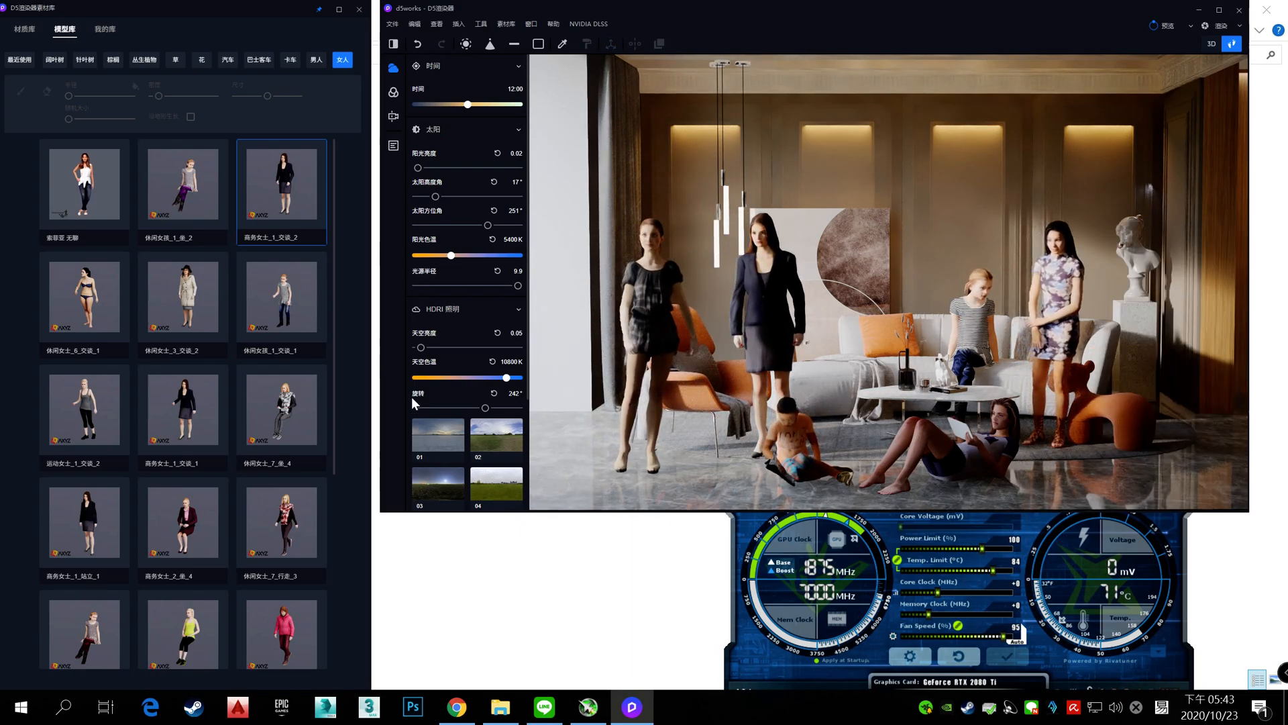
Look through the women's models down to the end of the list for another standing figure
scroll(297, 340, "down", 1)
scroll(299, 345, "up", 1)
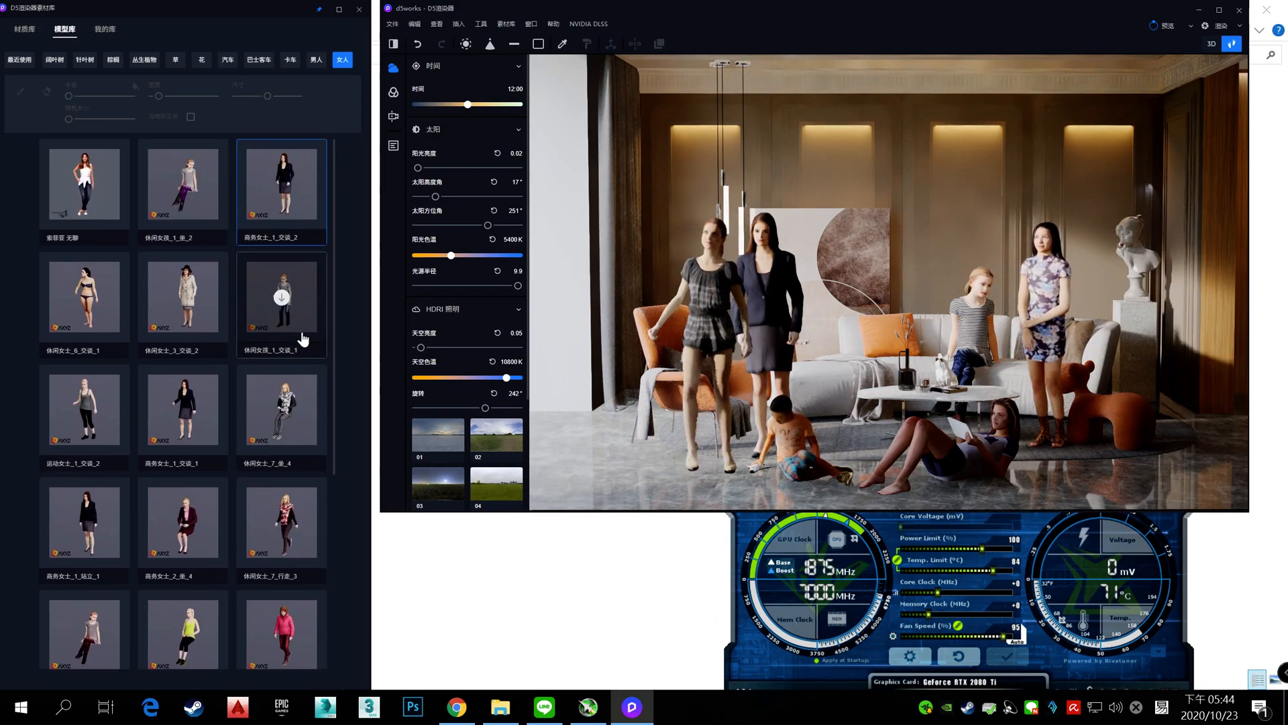
scroll(288, 339, "down", 3)
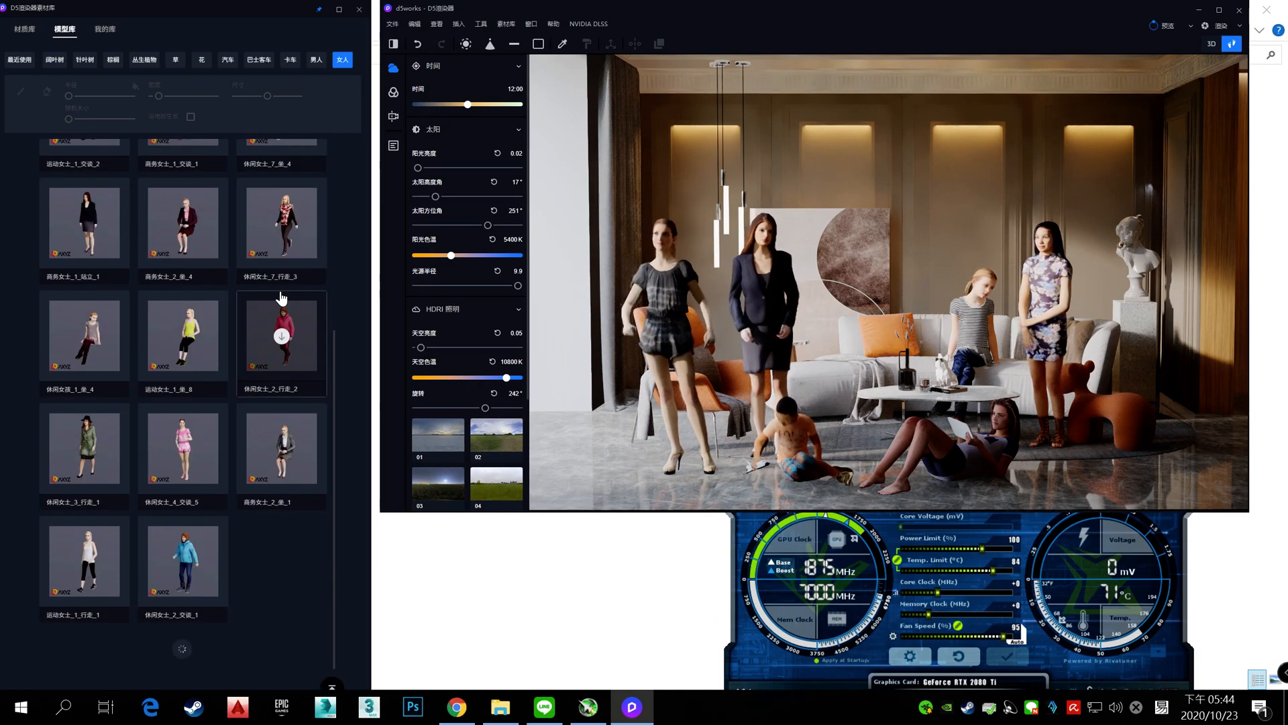
scroll(279, 295, "down", 5)
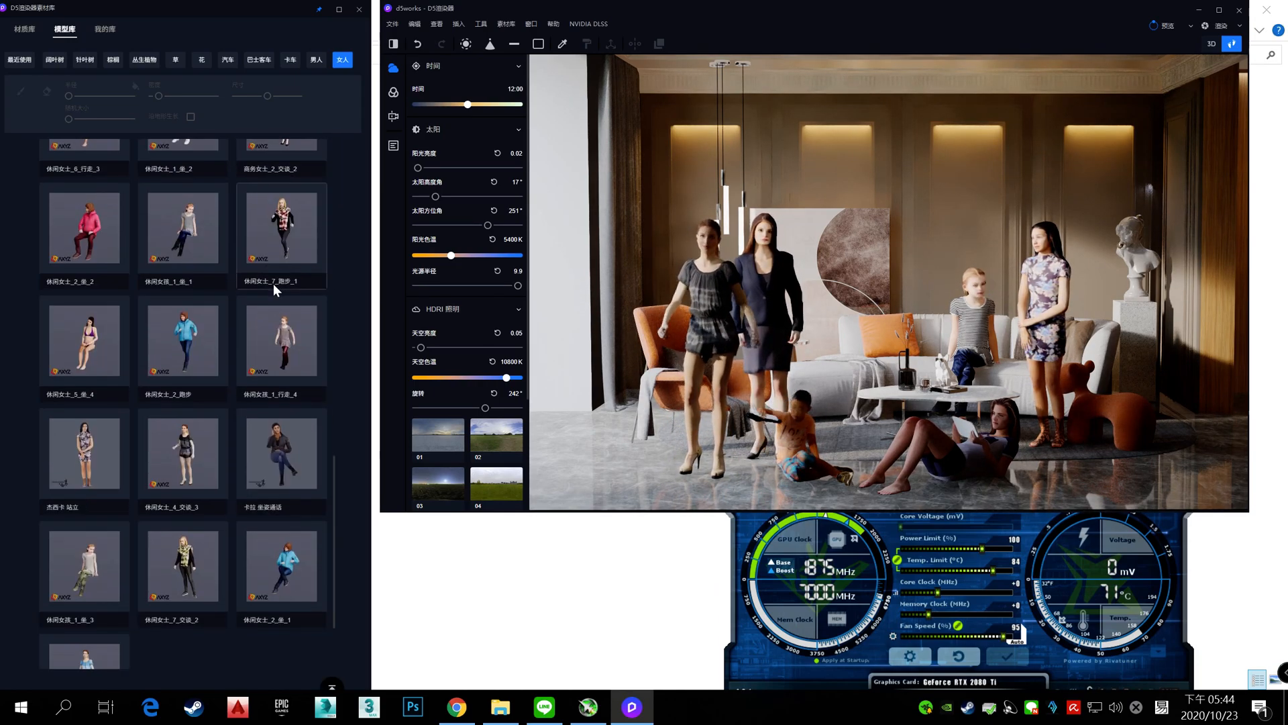
scroll(282, 324, "down", 8)
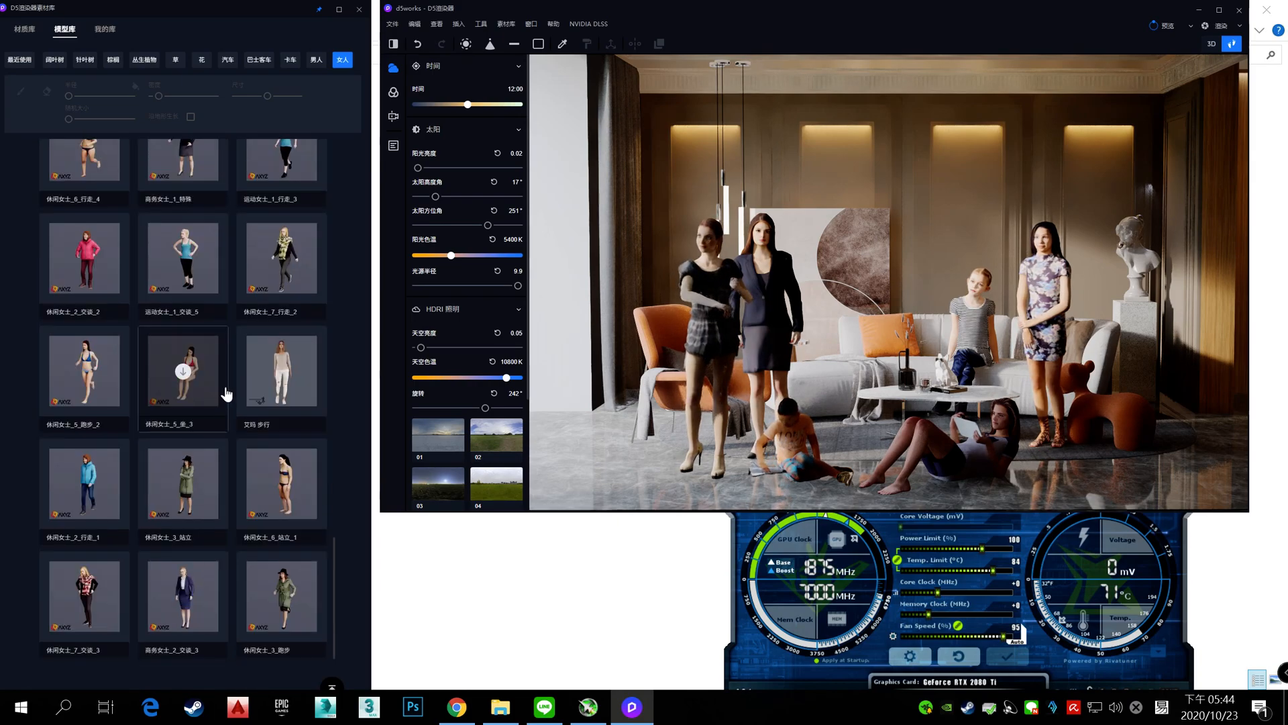
scroll(238, 385, "down", 8)
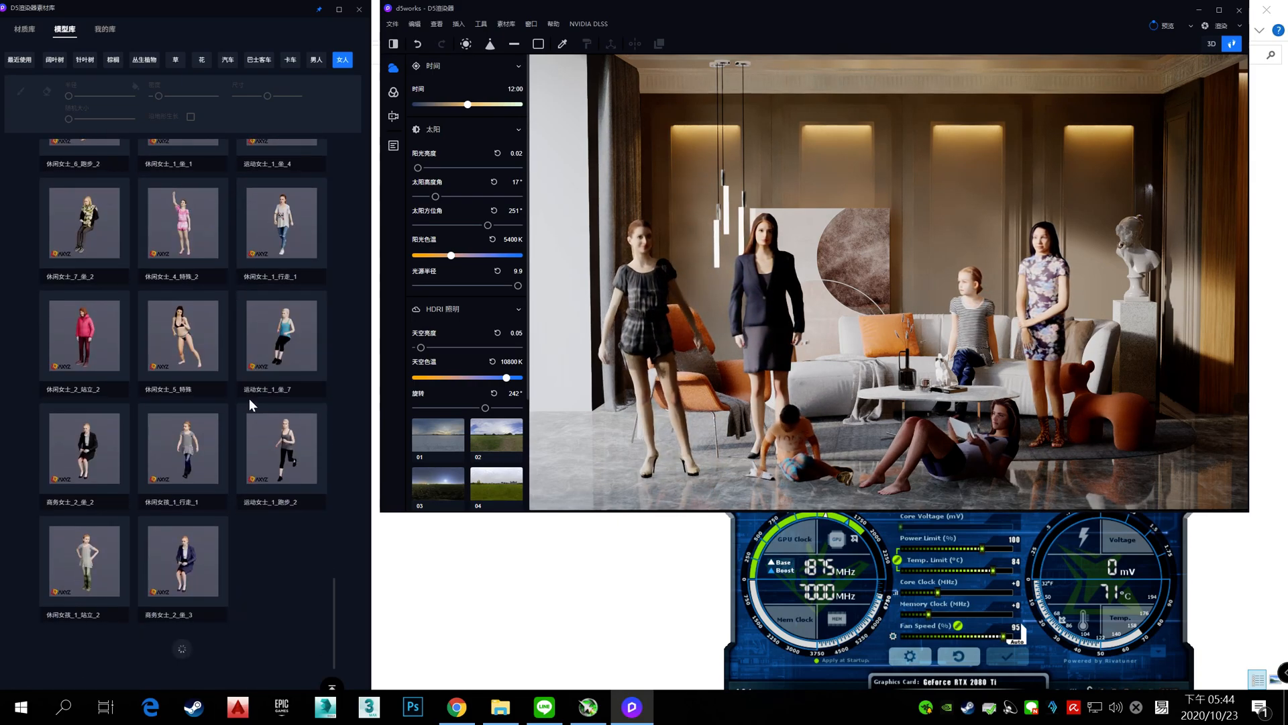
scroll(247, 409, "down", 8)
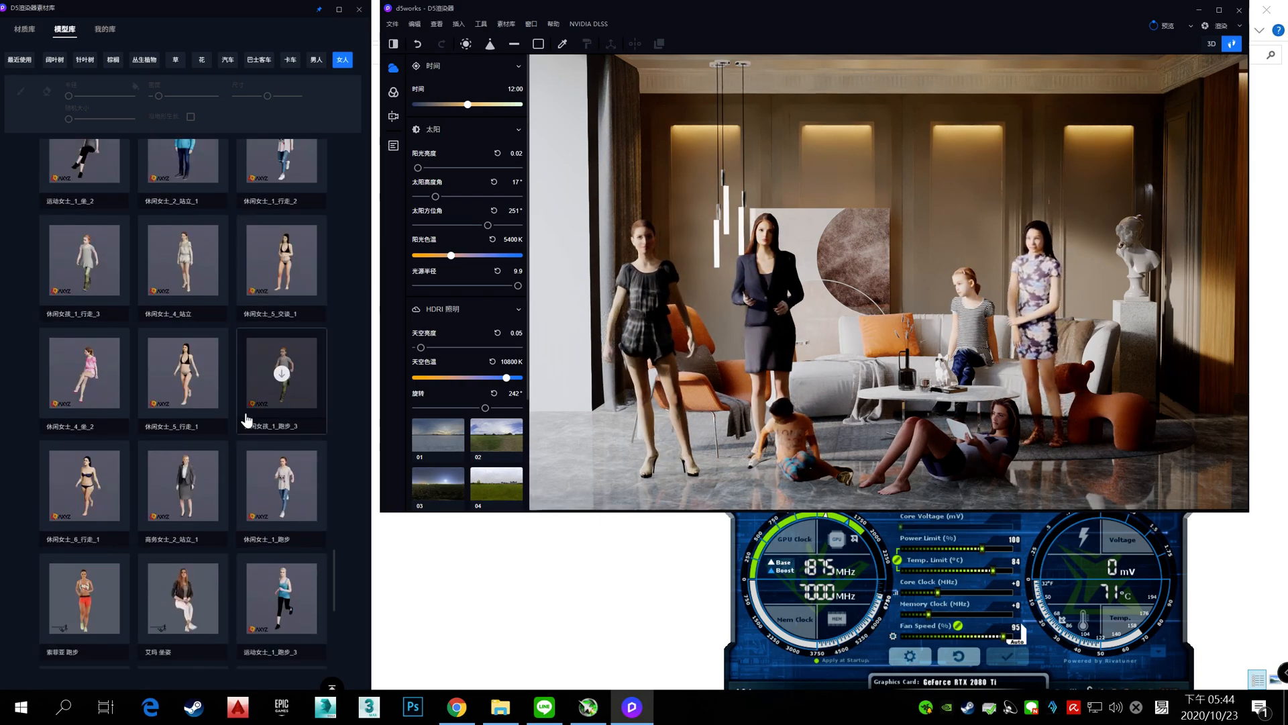
scroll(247, 416, "down", 8)
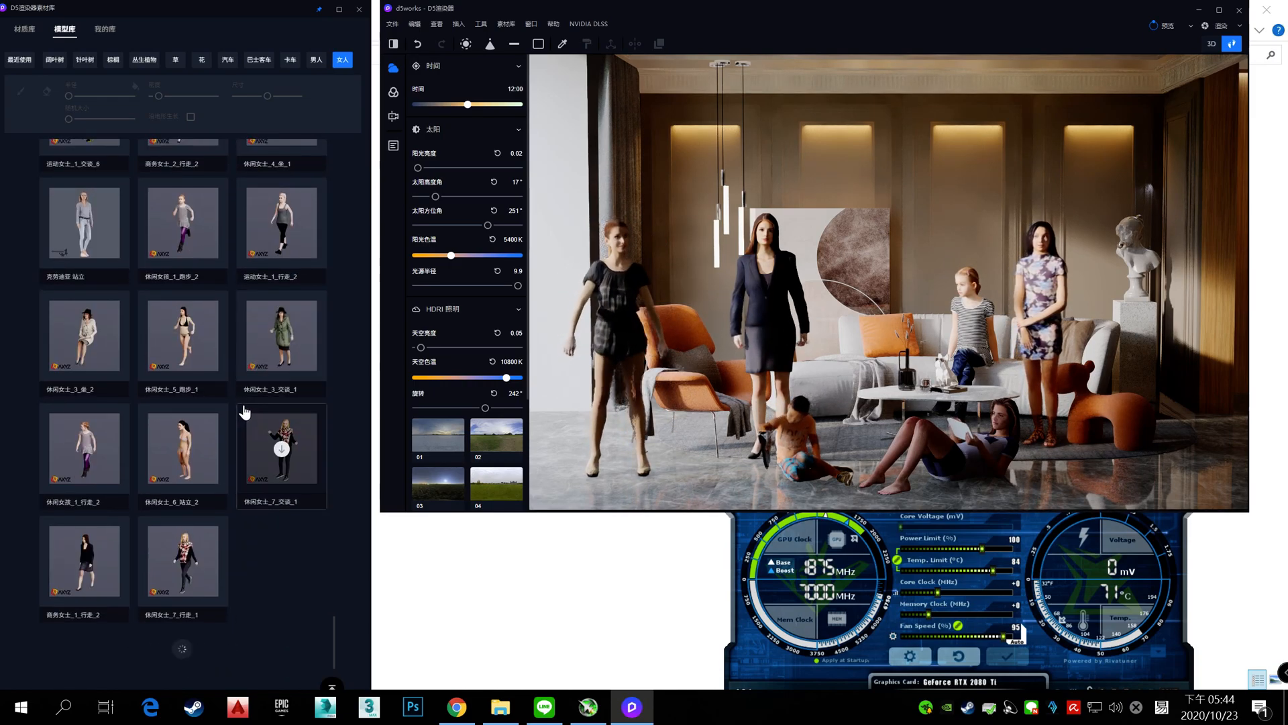
scroll(244, 406, "down", 8)
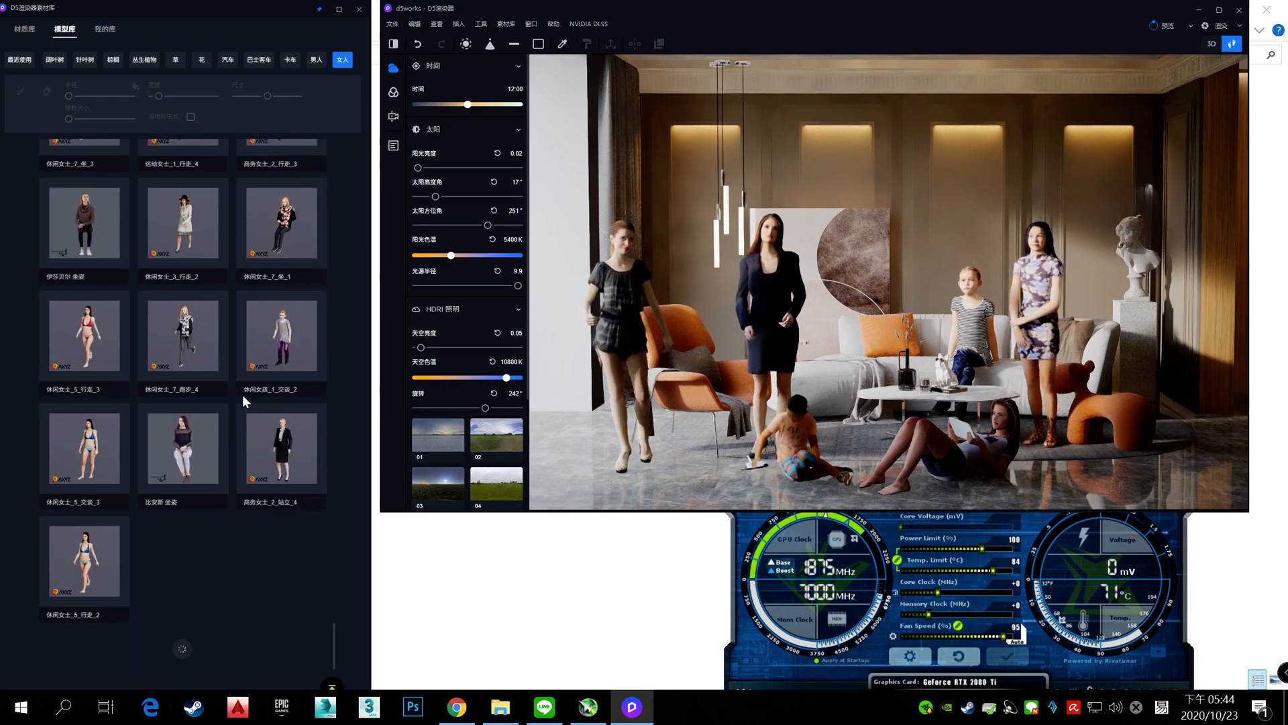
scroll(243, 402, "down", 2)
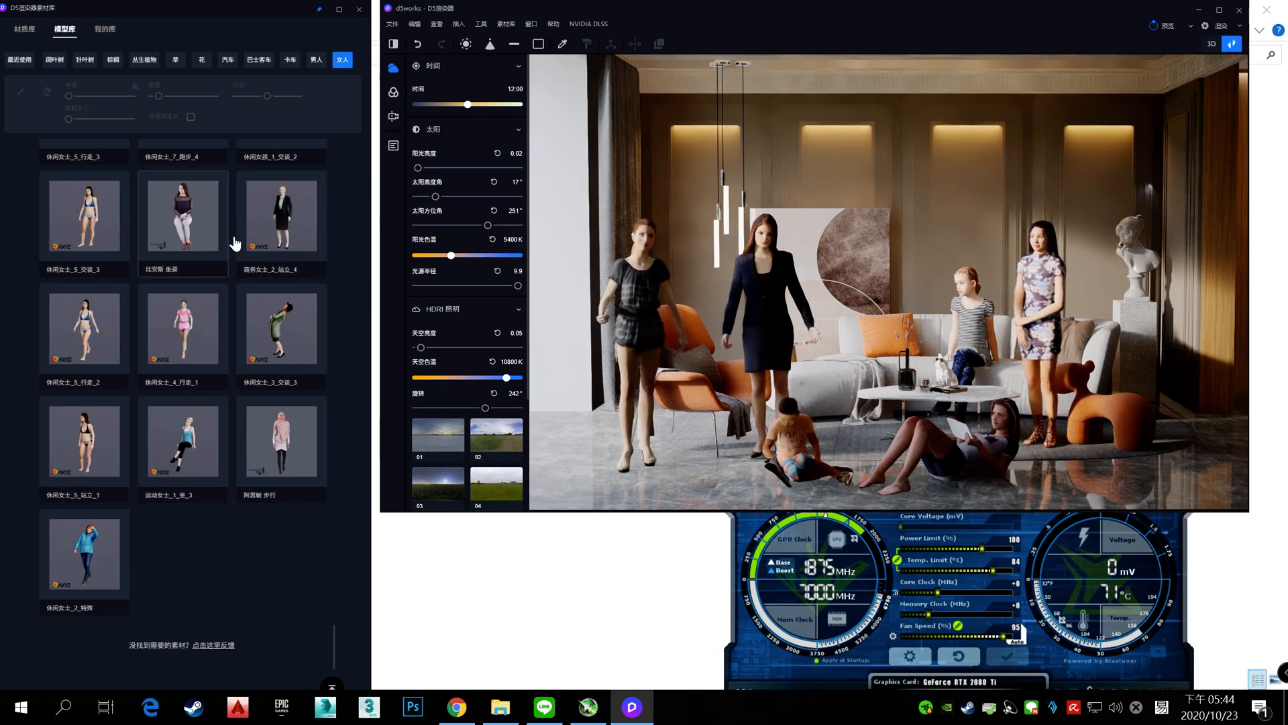
Place the green-coated woman 休闲女士_3_交谈_3 on the floor in front of the orange animal-shaped stool and scale her to 87%
left_click(290, 325)
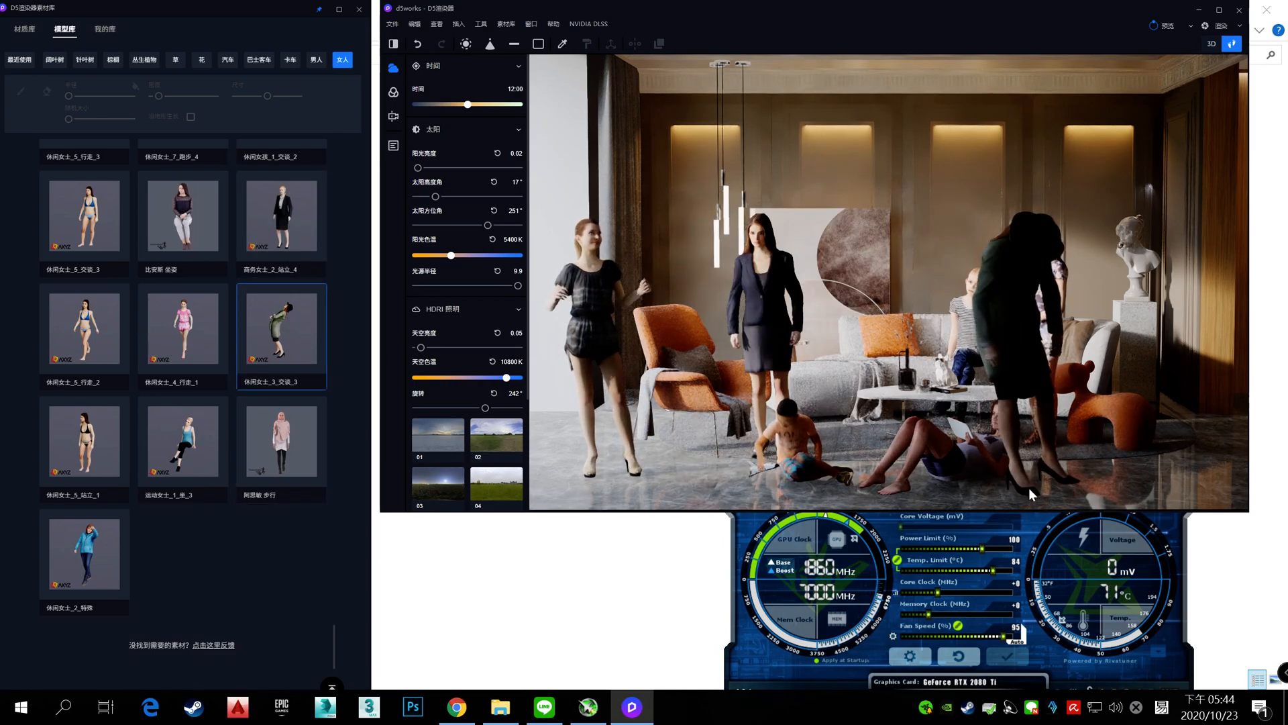
left_click(1069, 484)
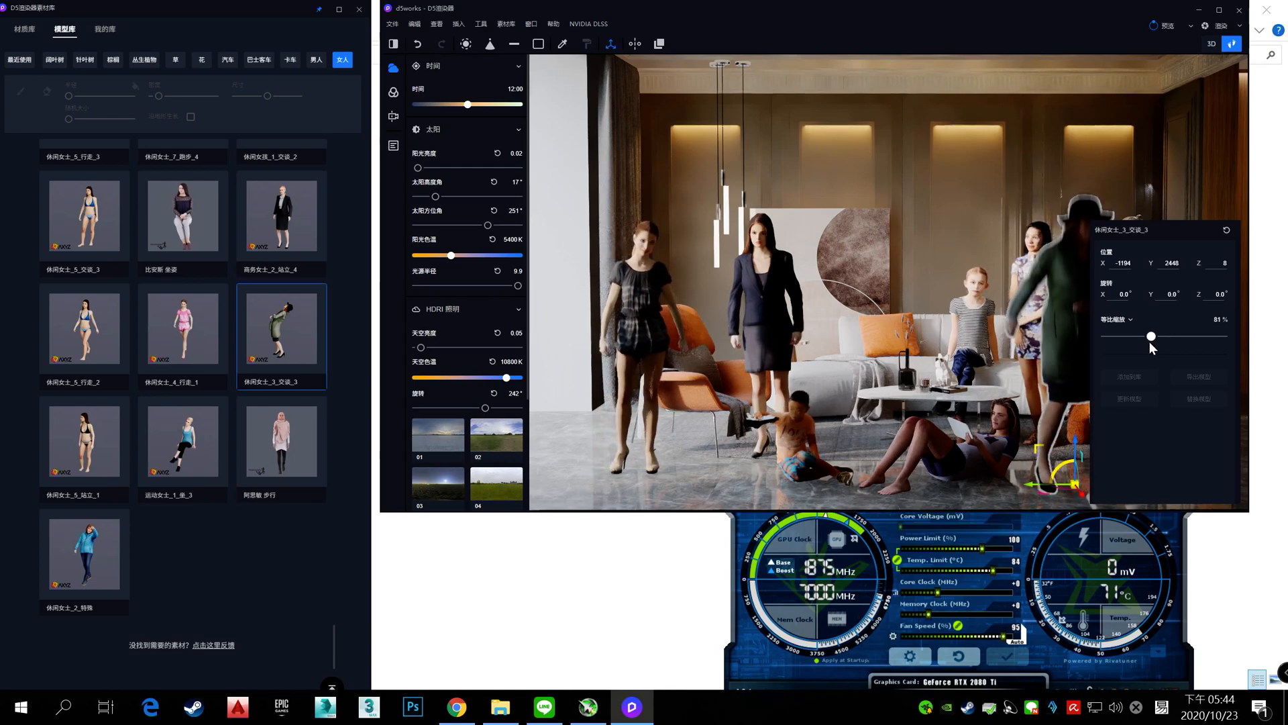
mouse_move(1149, 343)
left_mouse_down()
mouse_move(1170, 344)
mouse_move(1156, 344)
left_mouse_up()
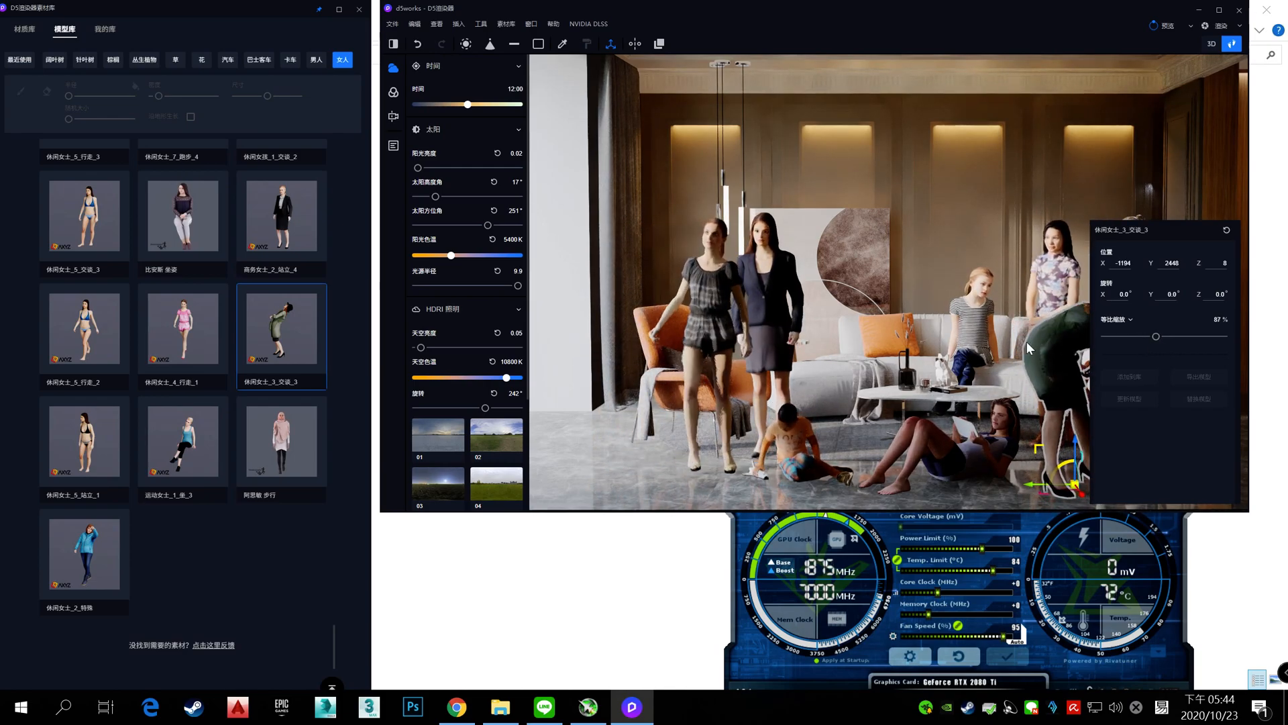
Try rotating the green-coated woman 90° about Z and return her Z rotation to 0°
left_click(1220, 294)
type("90")
key("Return")
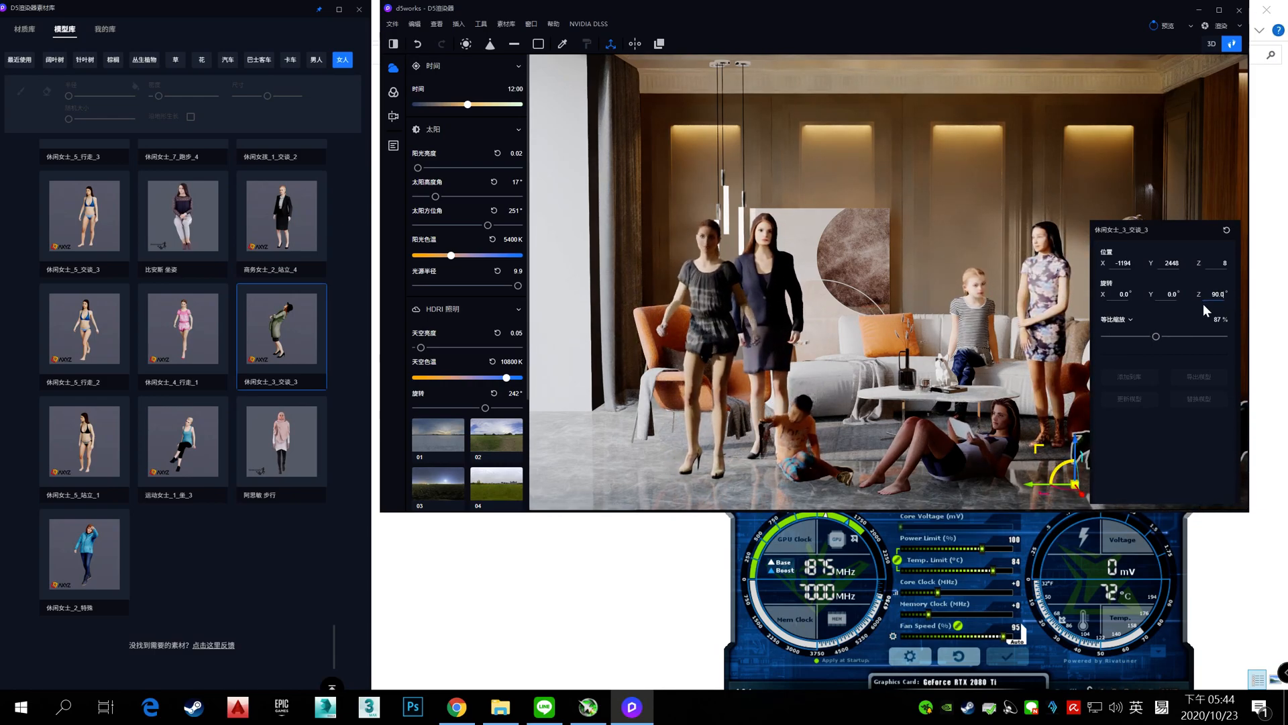
key("BackSpace")
key("BackSpace")
key("BackSpace")
key("BackSpace")
type("0")
key("Return")
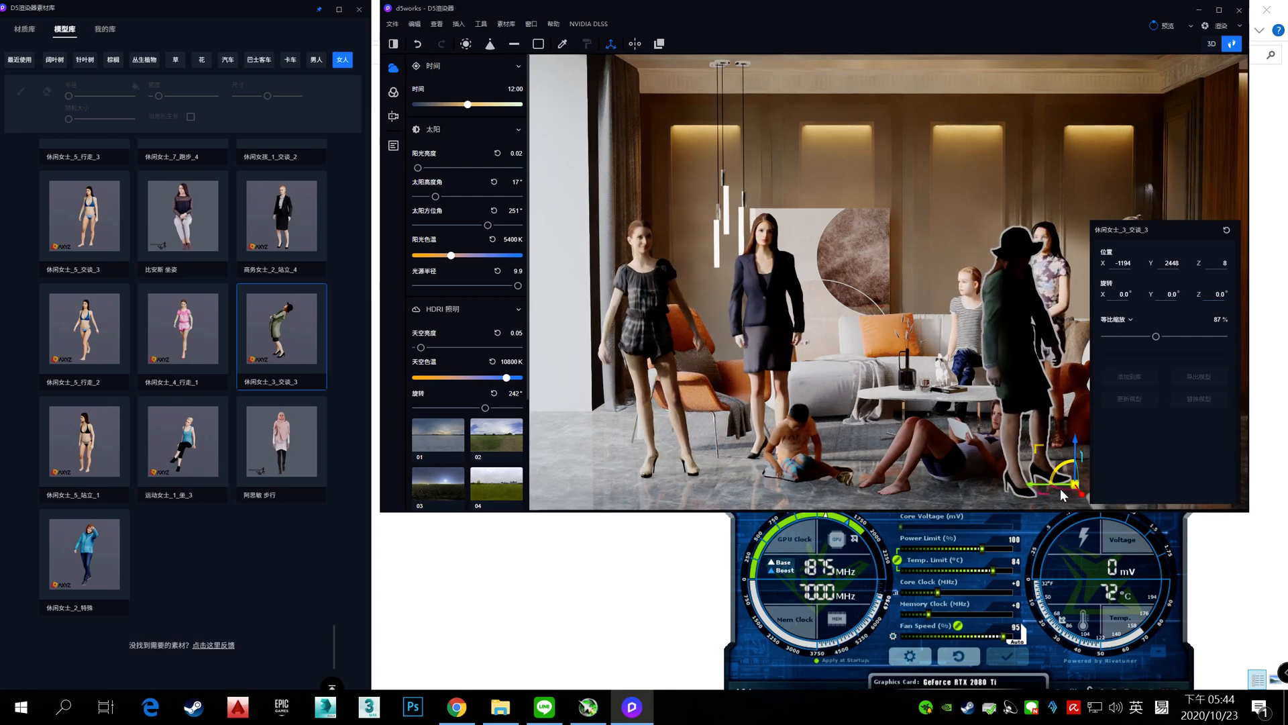
Rotate the green-coated woman to 78.6° about Y, scale her to 100%, move her to X -1181, Y 2756, and deselect her
left_click_drag(1034, 495, 948, 224)
left_click(947, 218)
left_click(1055, 336)
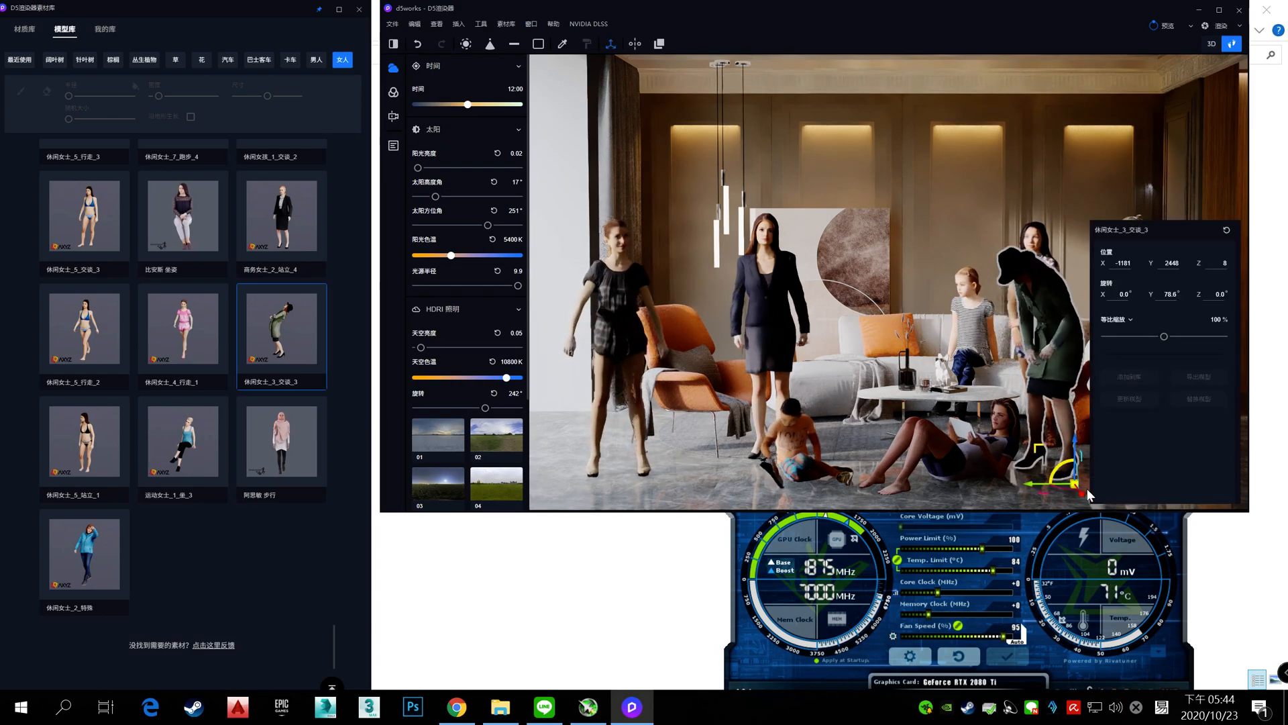
left_click(1036, 153)
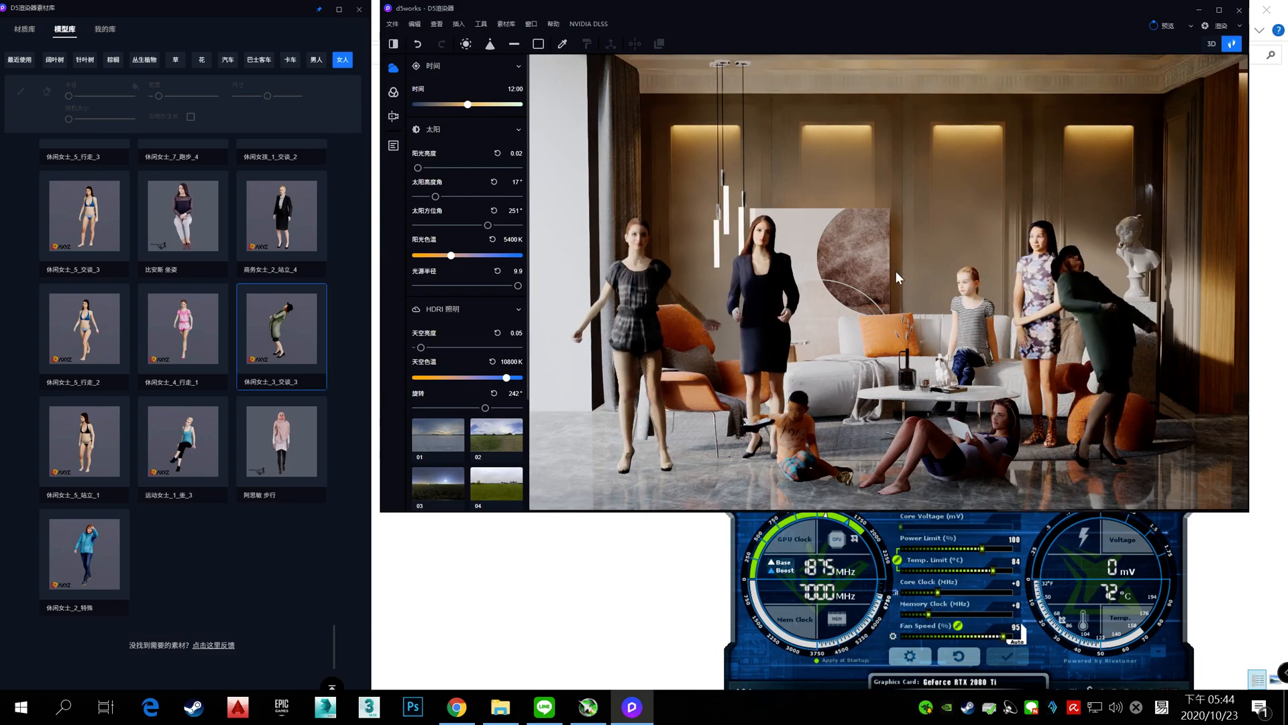
Move the business woman back beside the coffee table and the green-coated woman across the room, next to the woman by the orange armchair
left_click(787, 421)
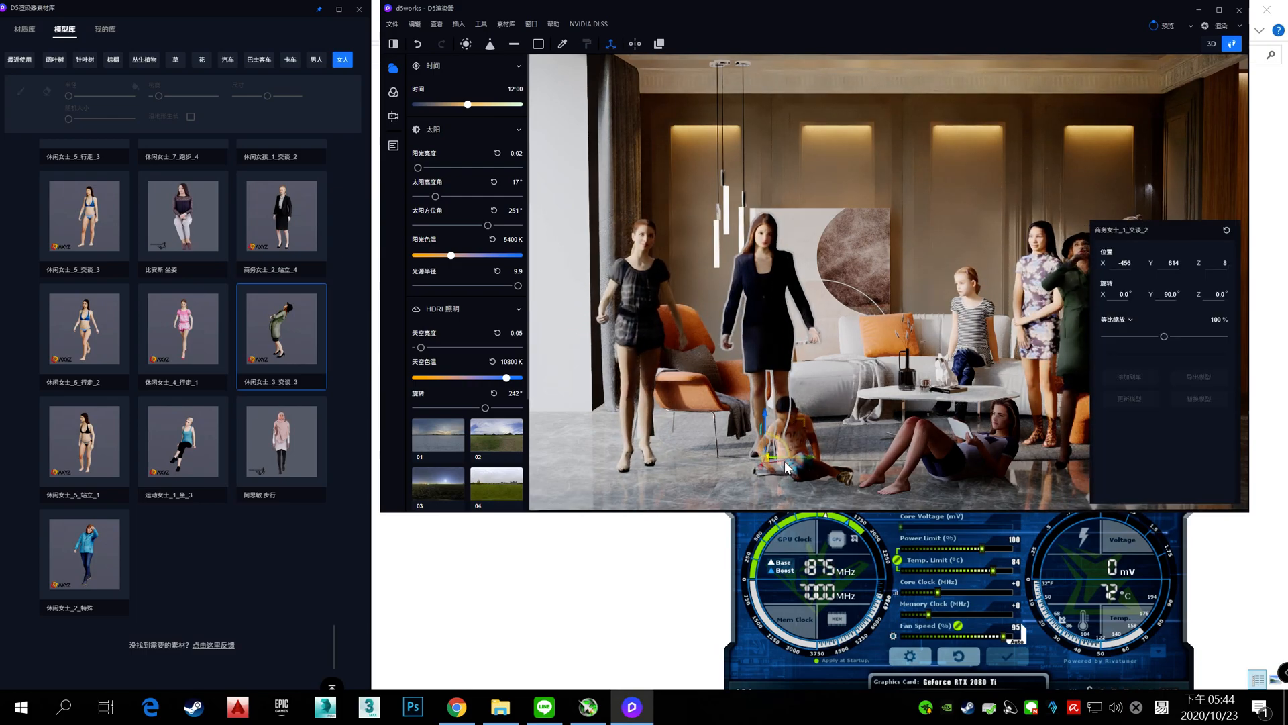
left_click_drag(812, 456, 827, 448)
left_click(1081, 473)
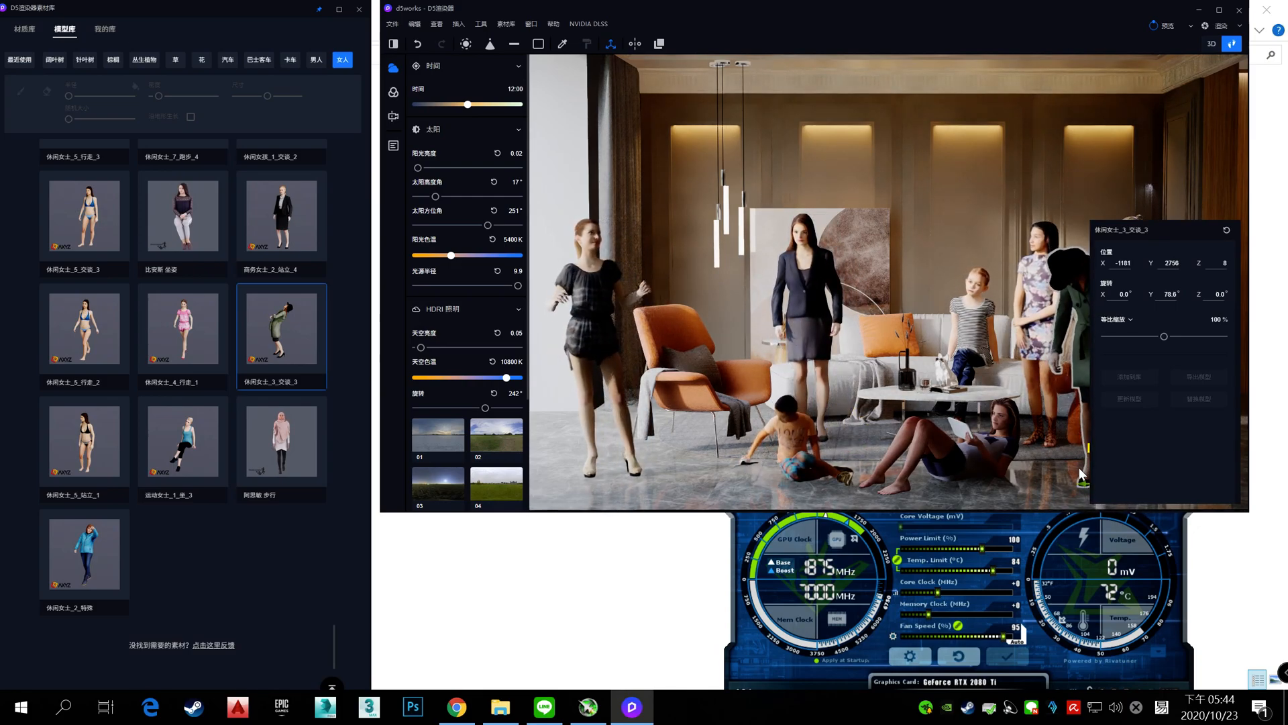
left_click_drag(1087, 489, 696, 466)
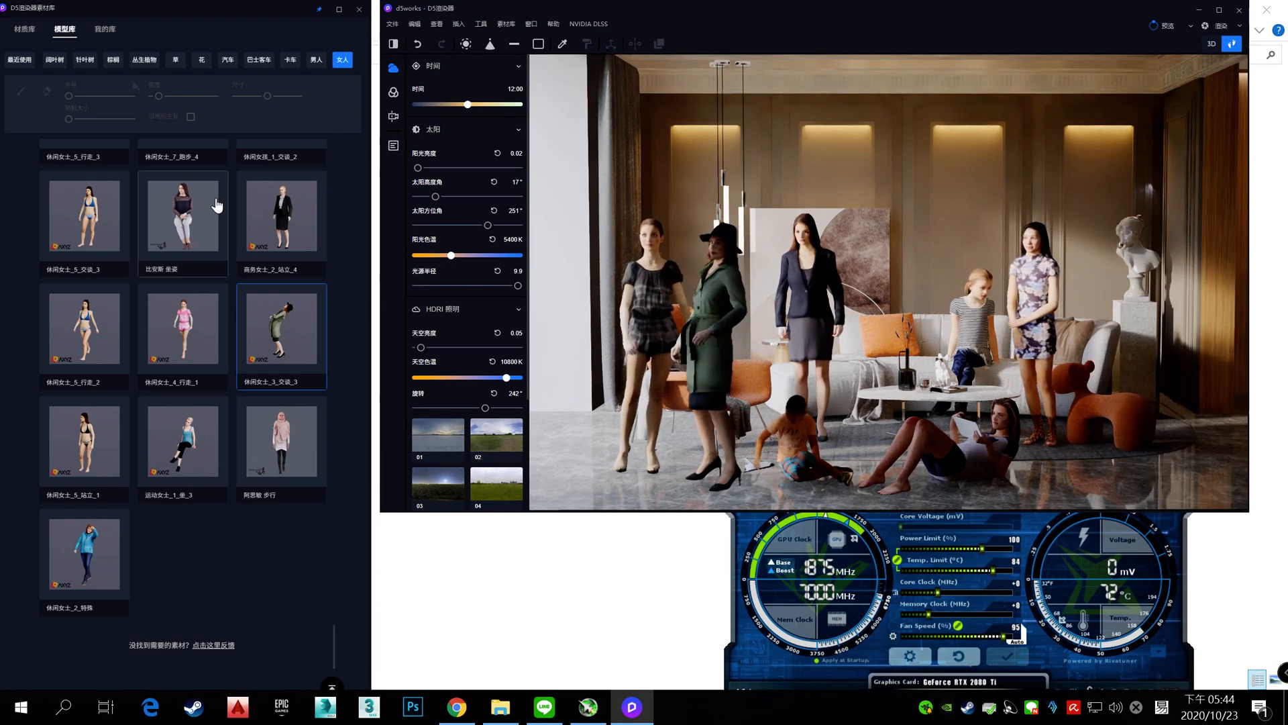
Browse the men's category of the model library for a walking man and a seated man suited to the scene
left_click(316, 59)
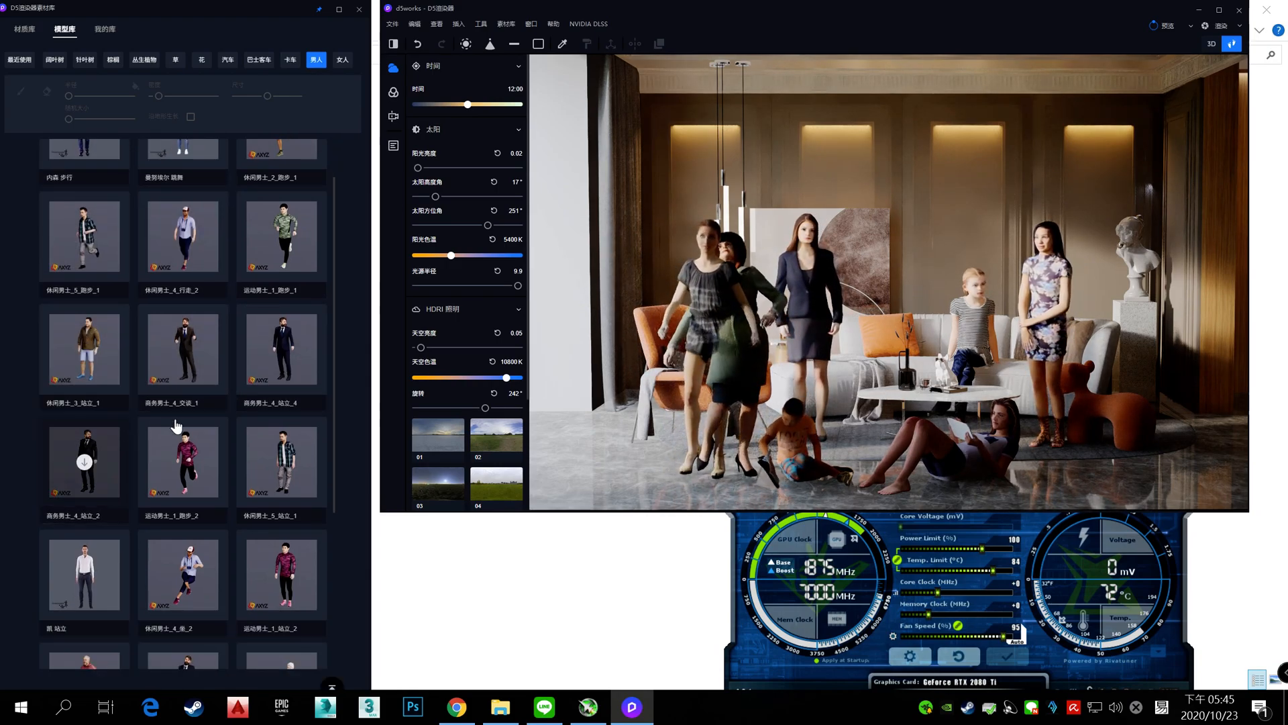
scroll(88, 403, "down", 3)
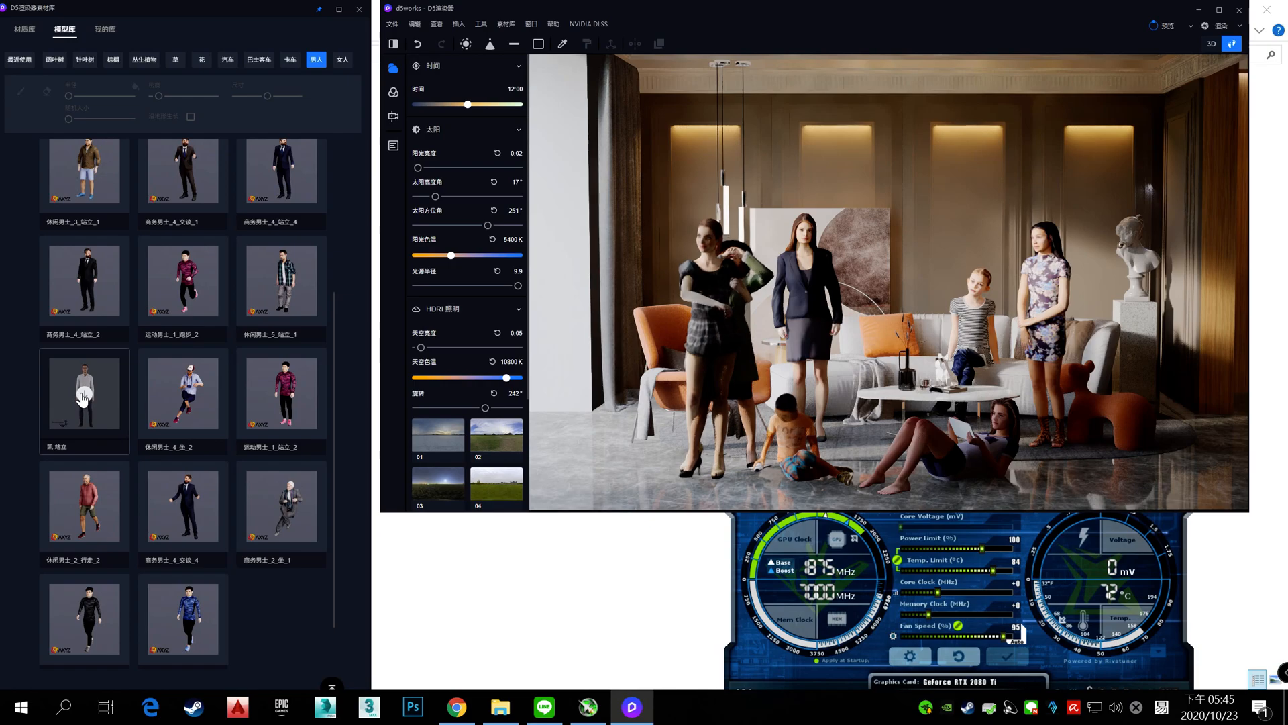
scroll(111, 382, "down", 3)
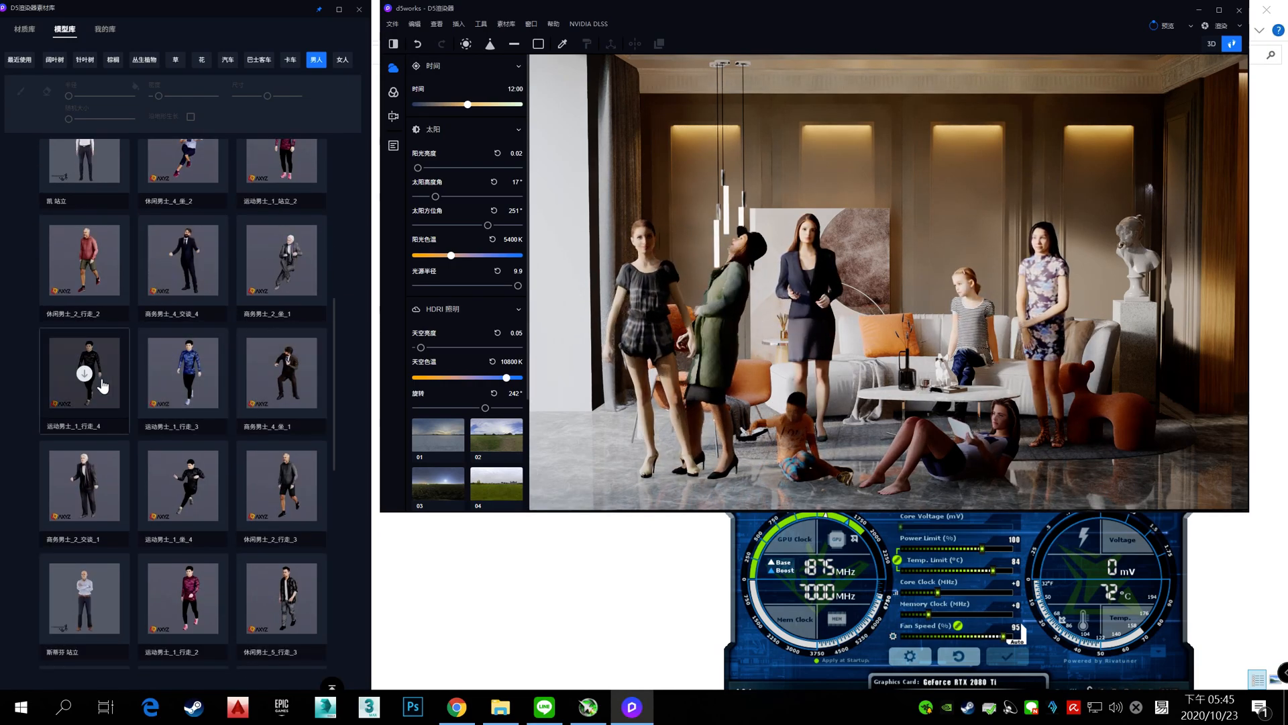
scroll(101, 376, "down", 1)
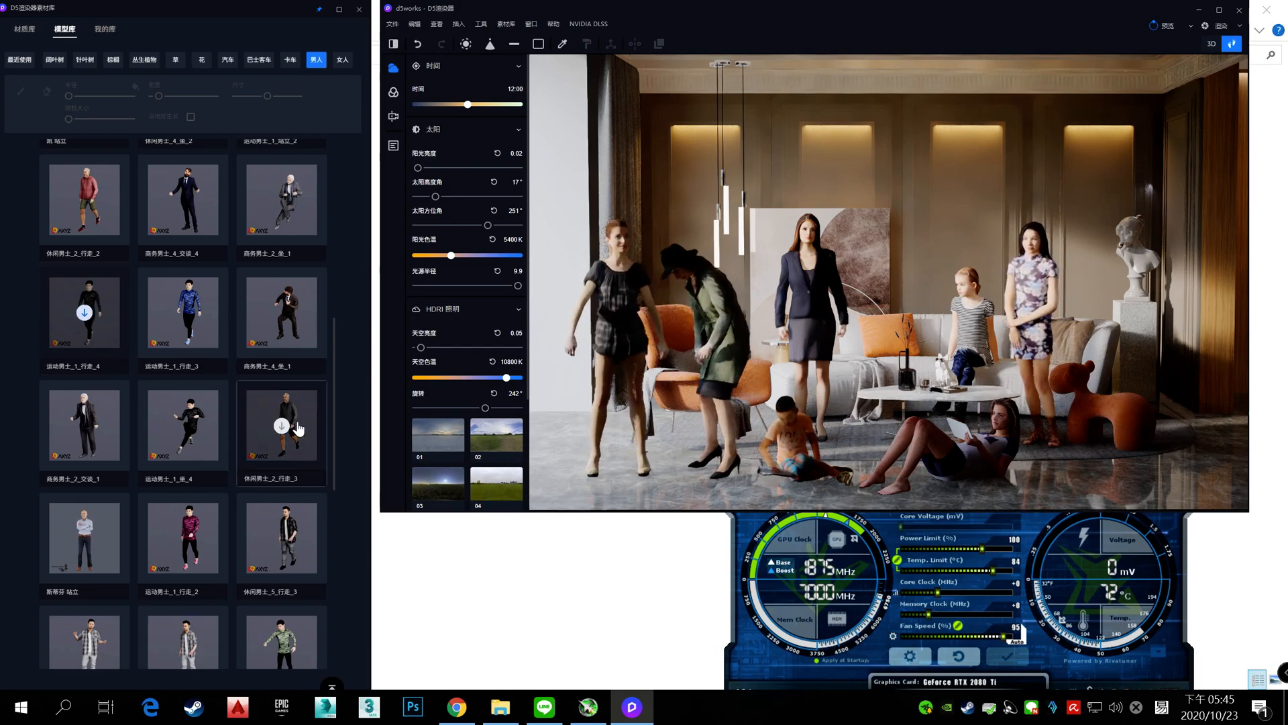
scroll(282, 423, "down", 1)
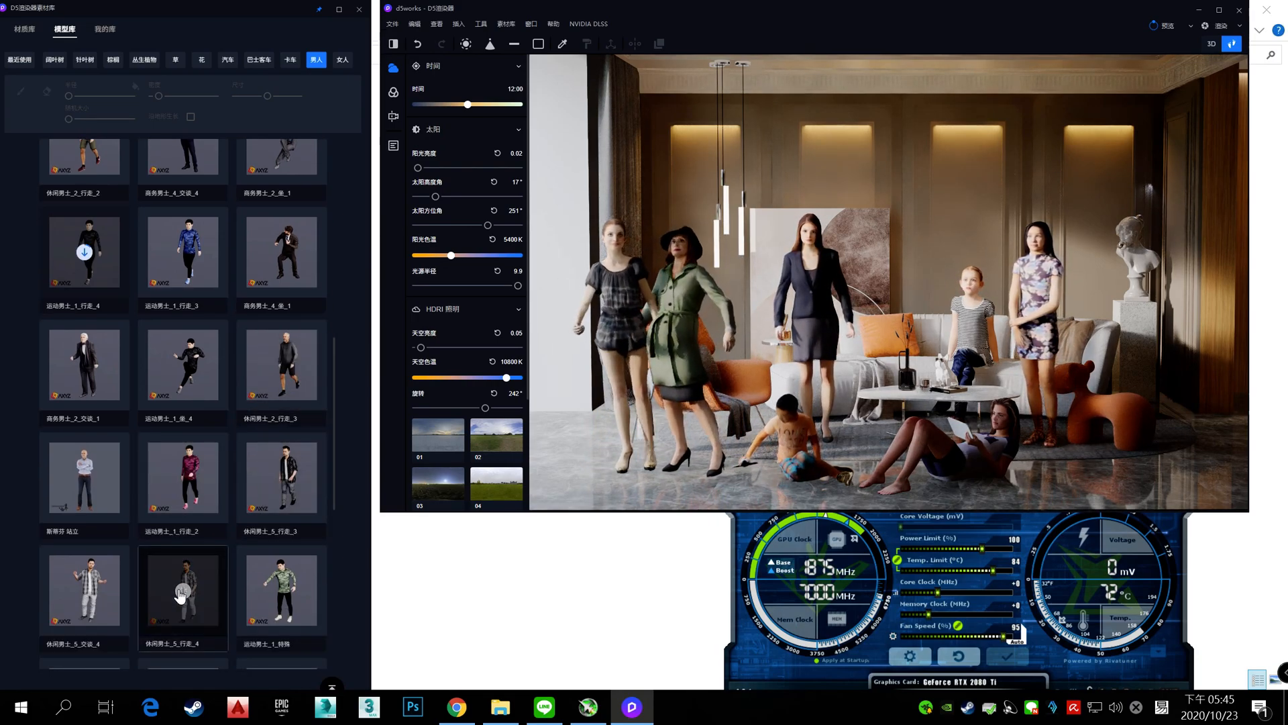
scroll(285, 594, "down", 2)
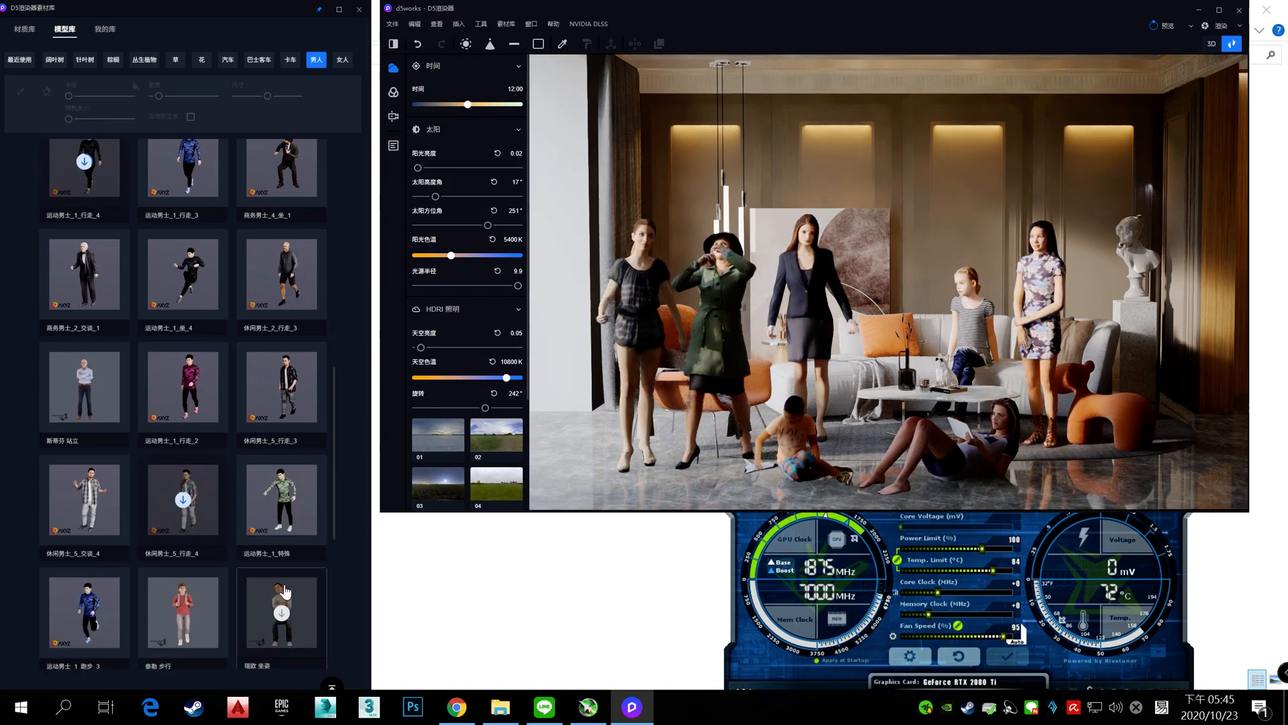
scroll(285, 590, "down", 1)
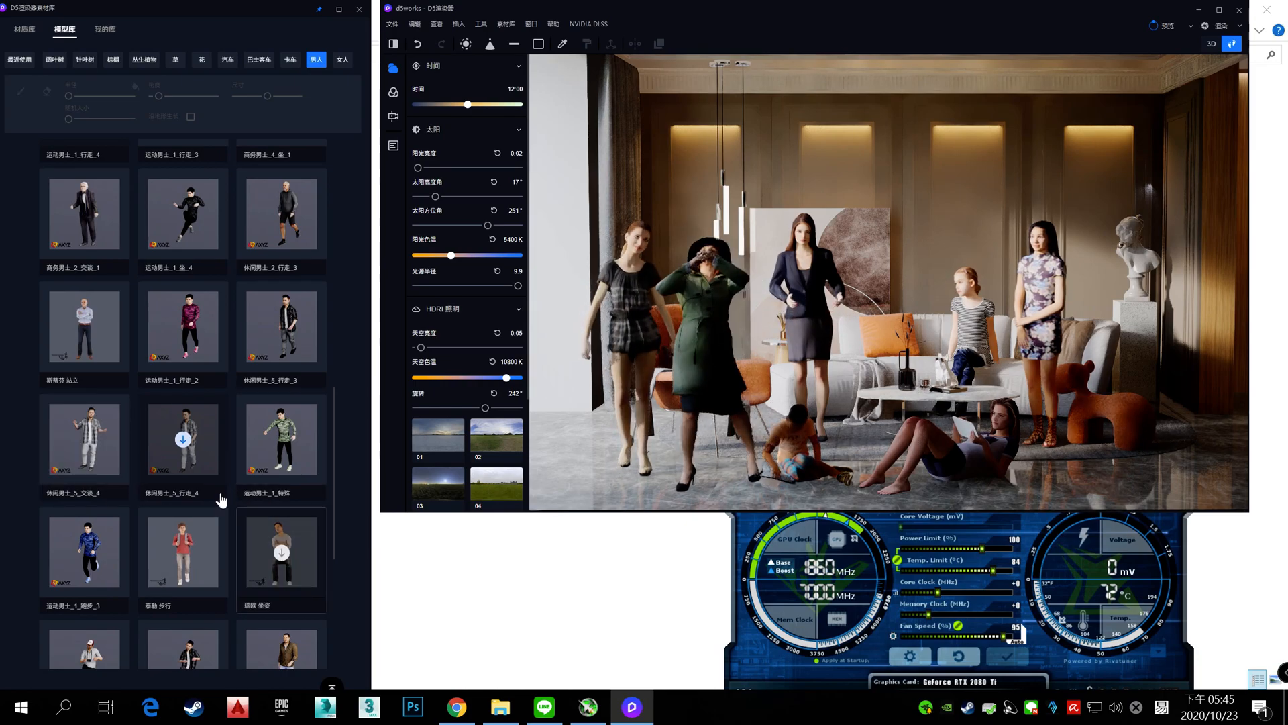
scroll(232, 497, "up", 2)
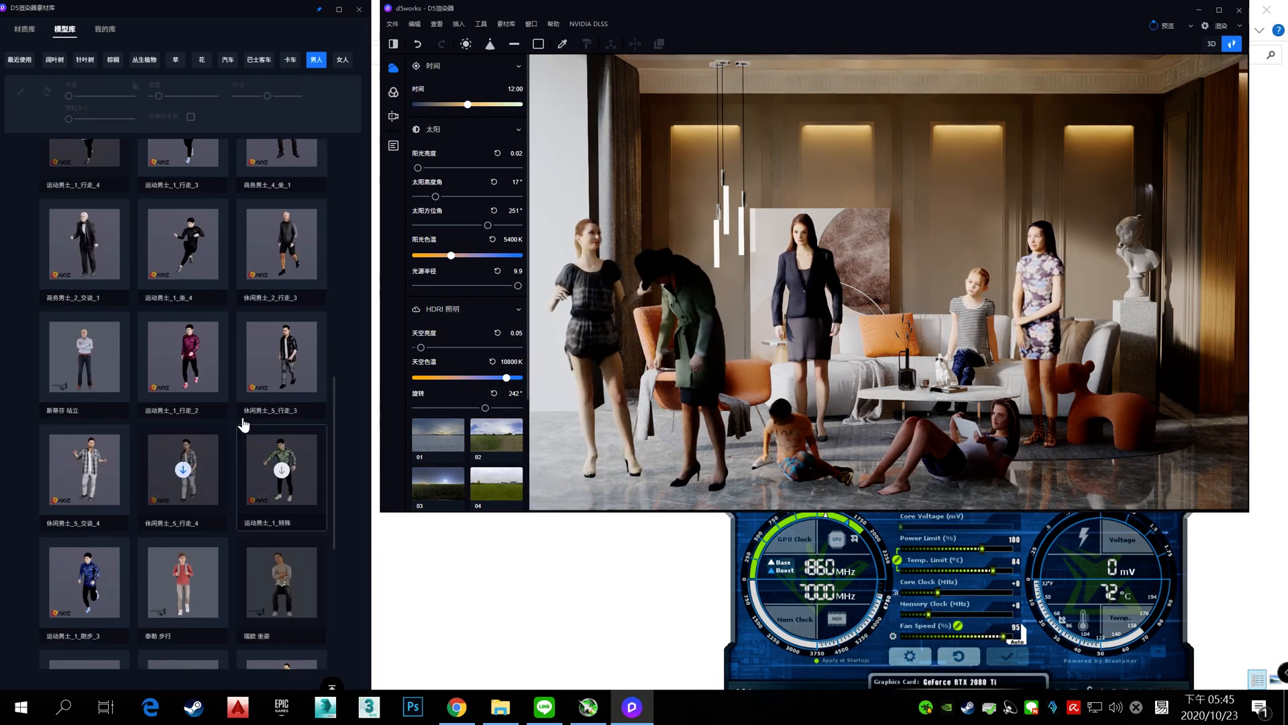
scroll(201, 432, "down", 3)
scroll(199, 423, "up", 1)
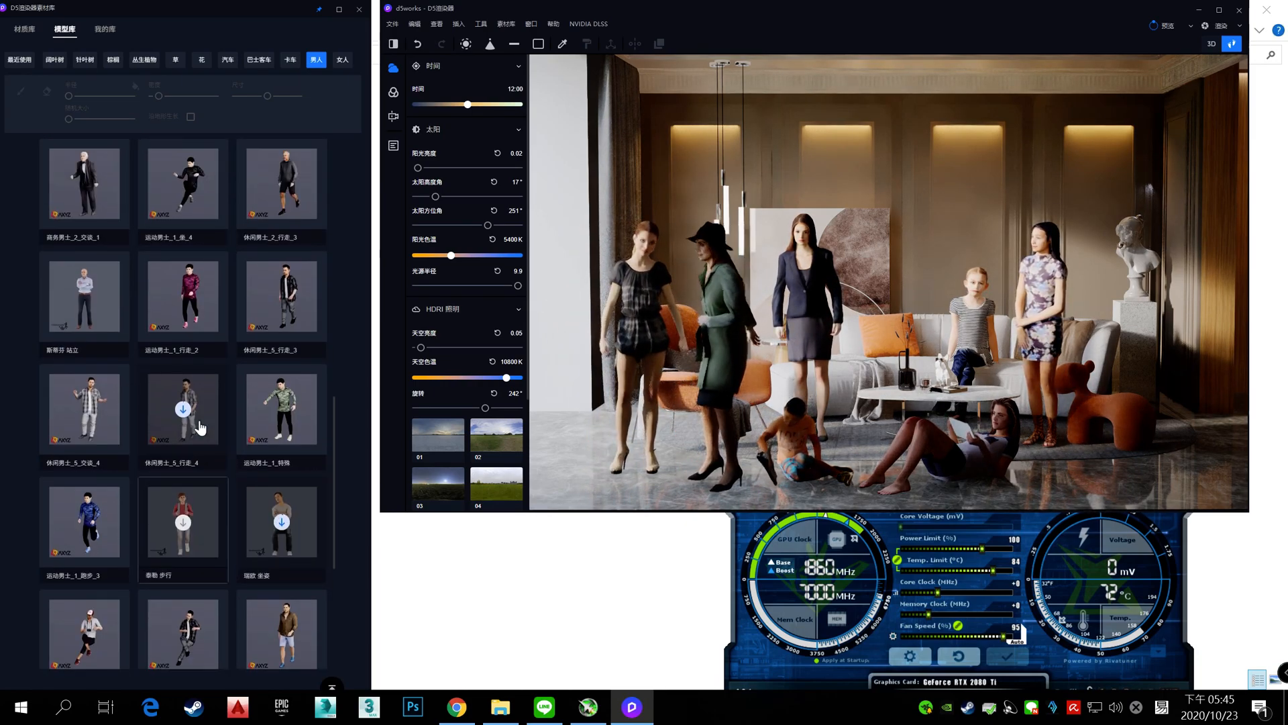
scroll(200, 423, "down", 1)
scroll(199, 424, "up", 3)
scroll(199, 427, "up", 1)
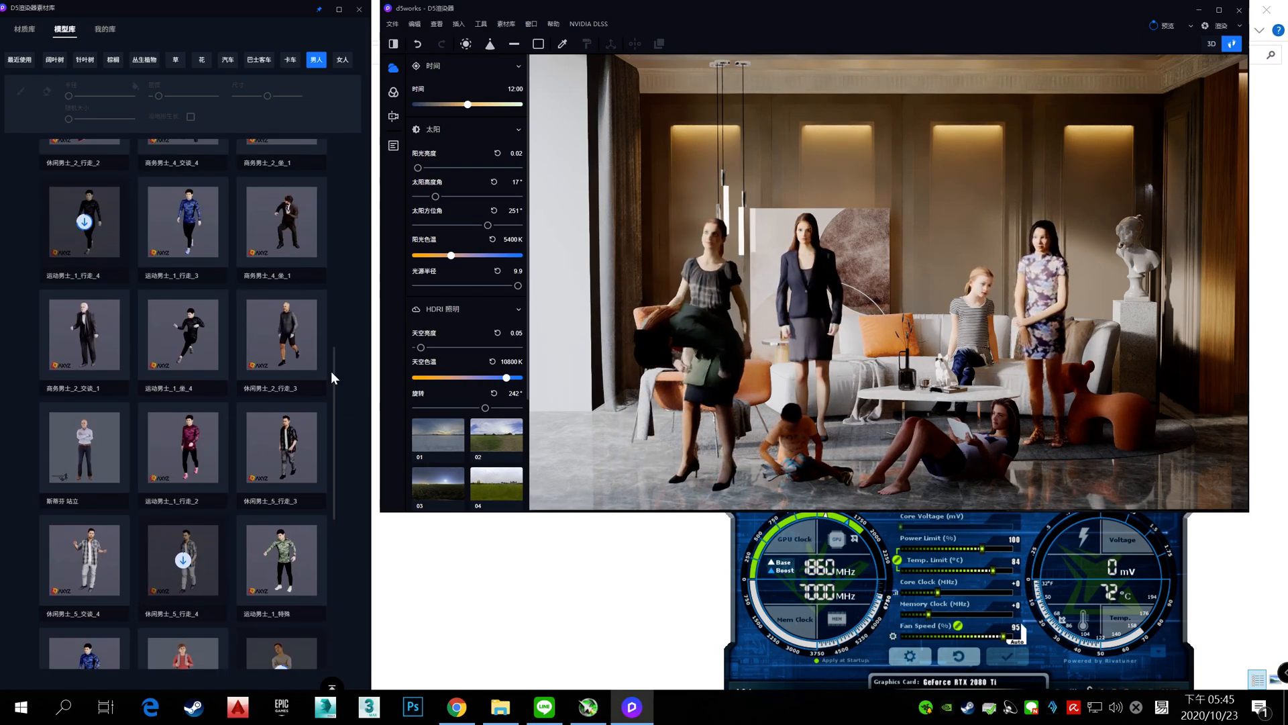
scroll(255, 368, "down", 1)
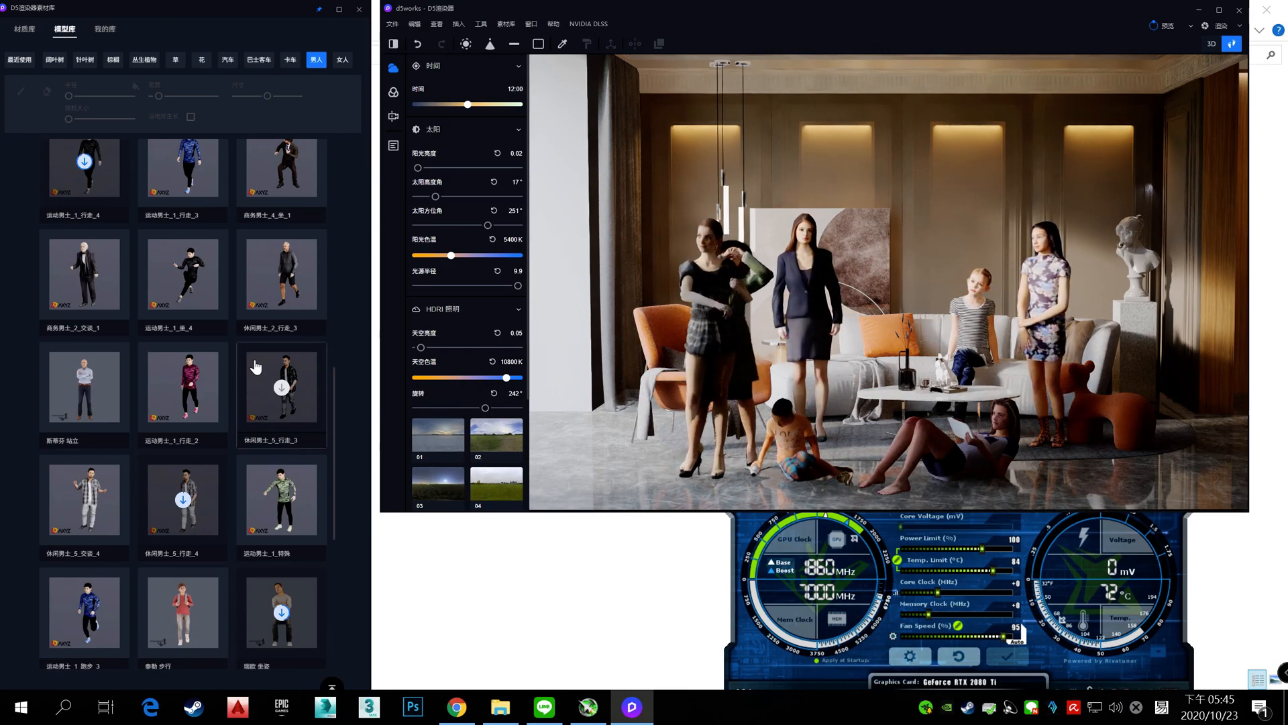
Move the woman 休闲女士_4_交谈_3 back behind the green-coated woman to X 264, Y -747, and deselect her
left_click(686, 348)
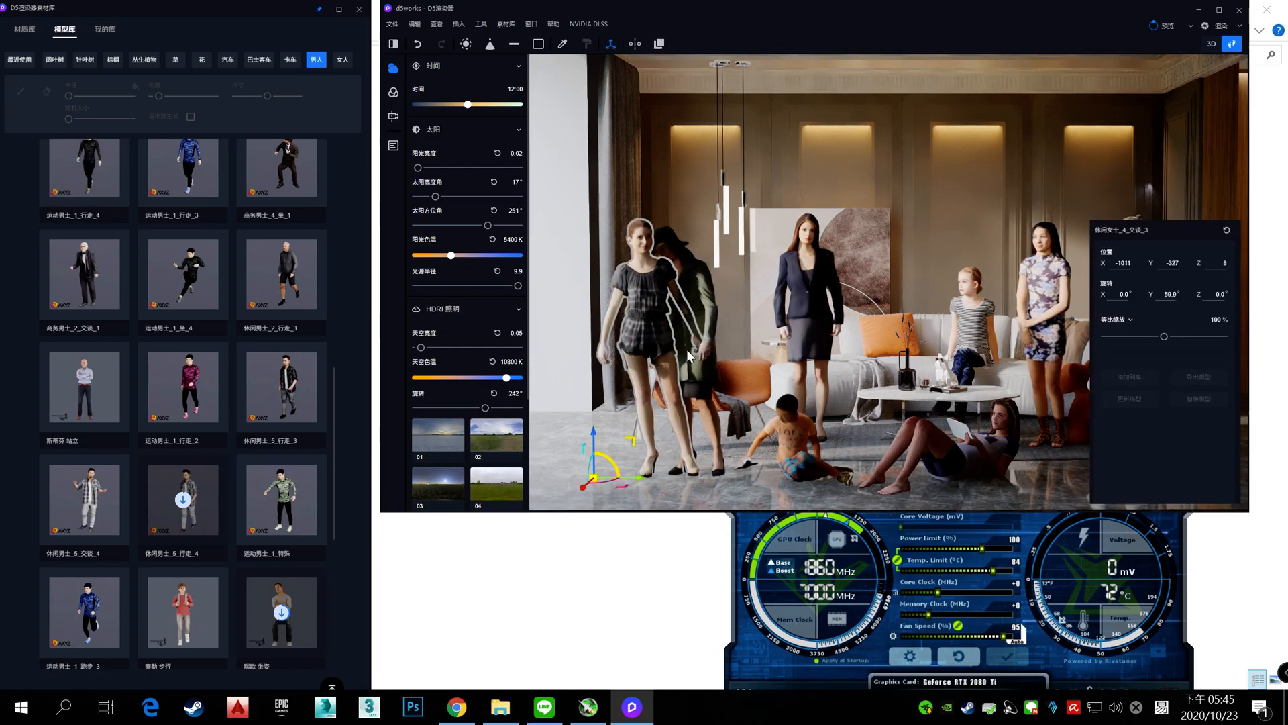
left_click_drag(634, 485, 612, 433)
key("Escape")
Place the walking man 运动男士_1_行走_4 on the foreground floor near the curtain, rotated 90° about Y at 100% scale, and deselect him
left_click(57, 190)
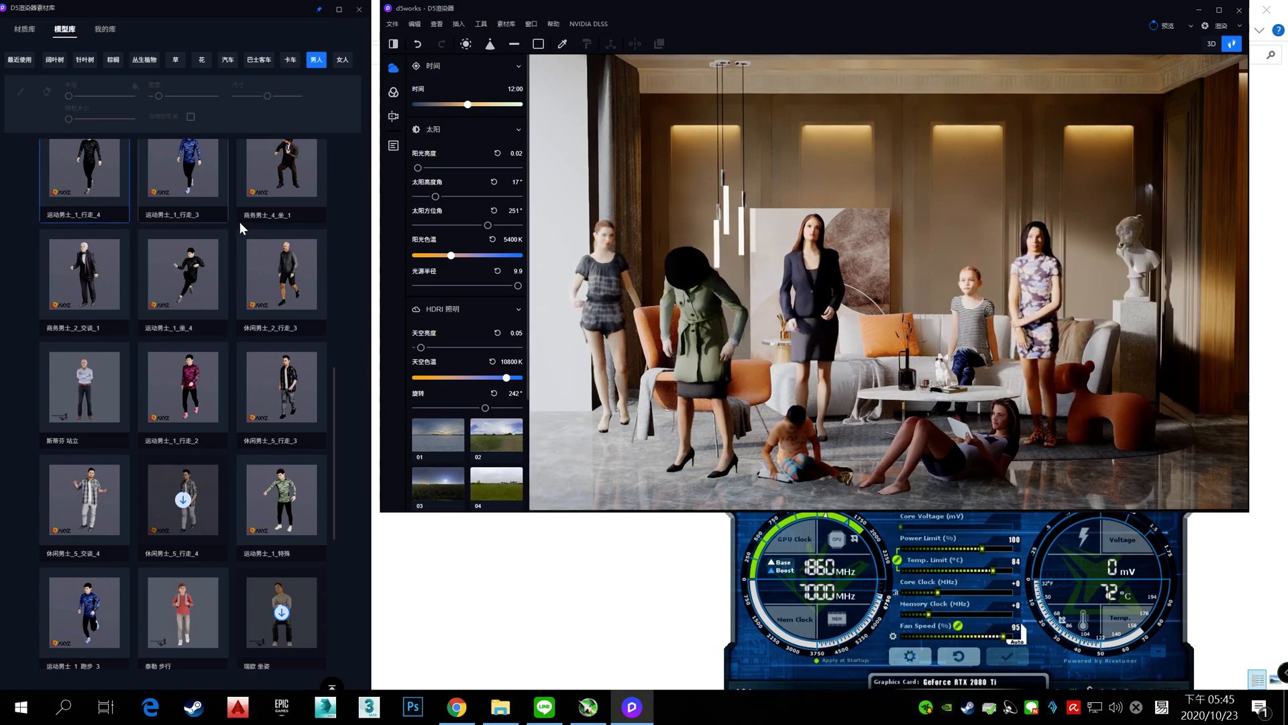
left_click(586, 479)
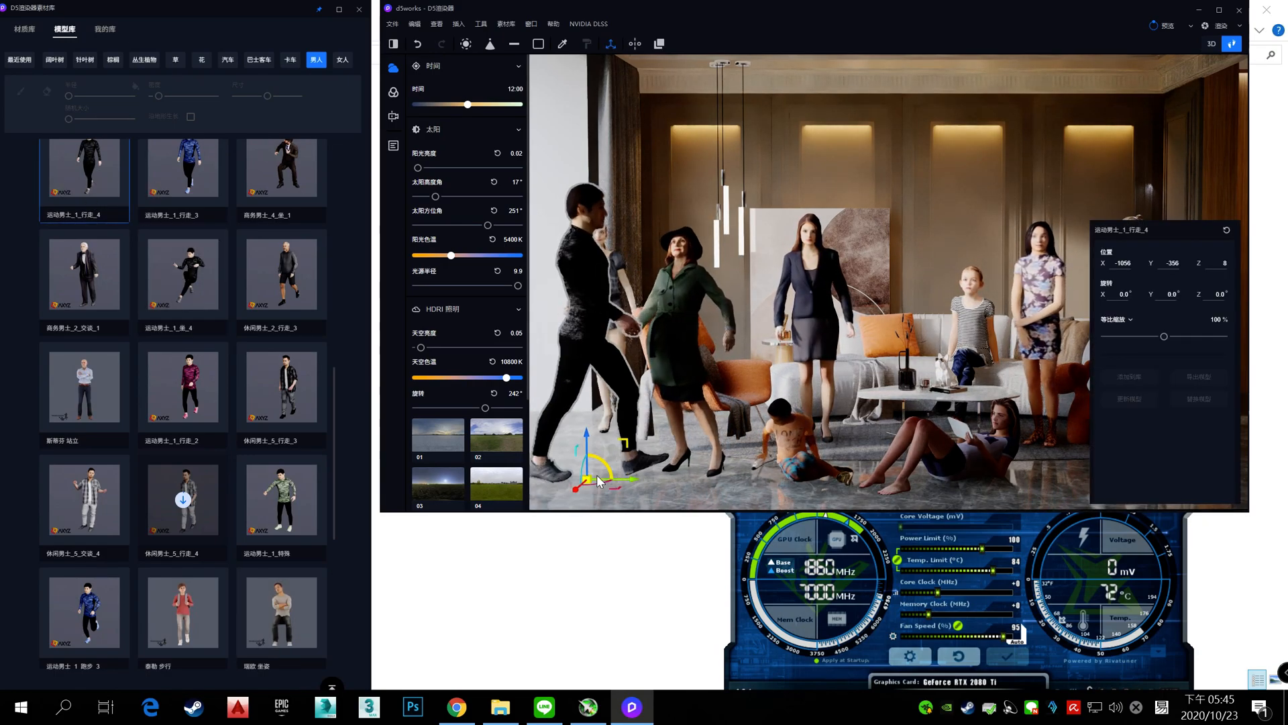
left_click_drag(610, 467, 503, 495)
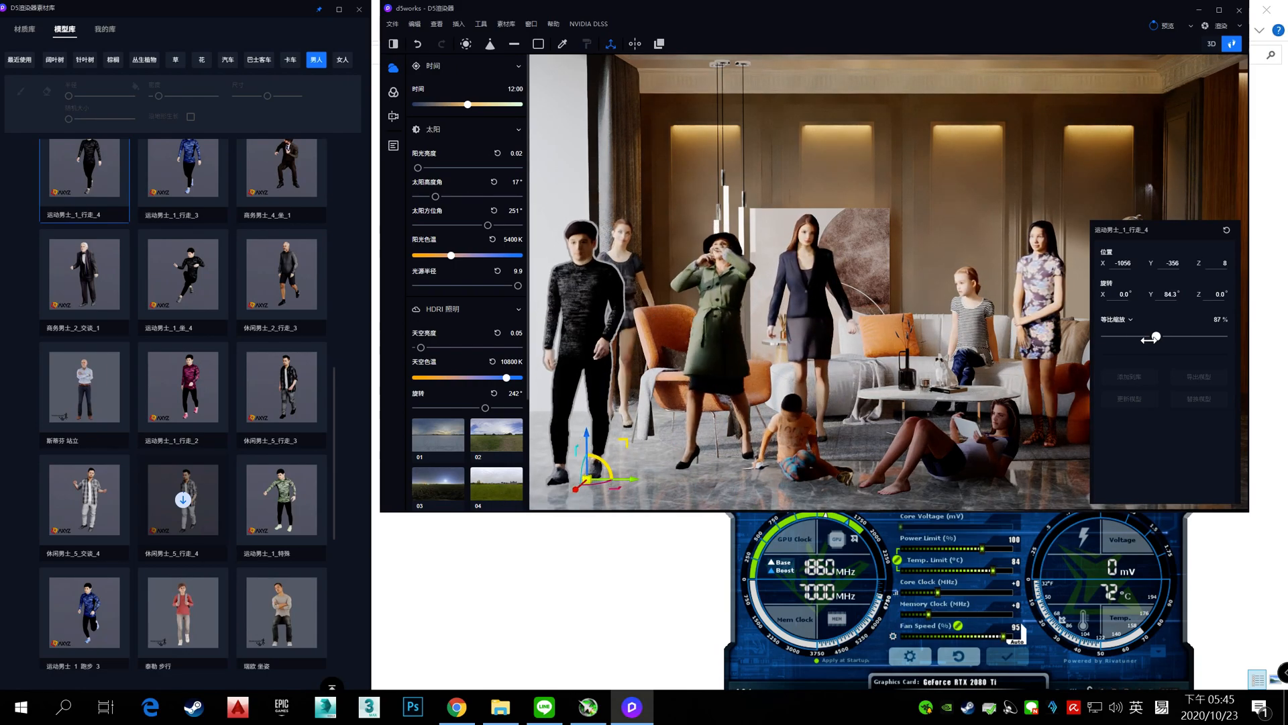
left_click(918, 212)
key("Escape")
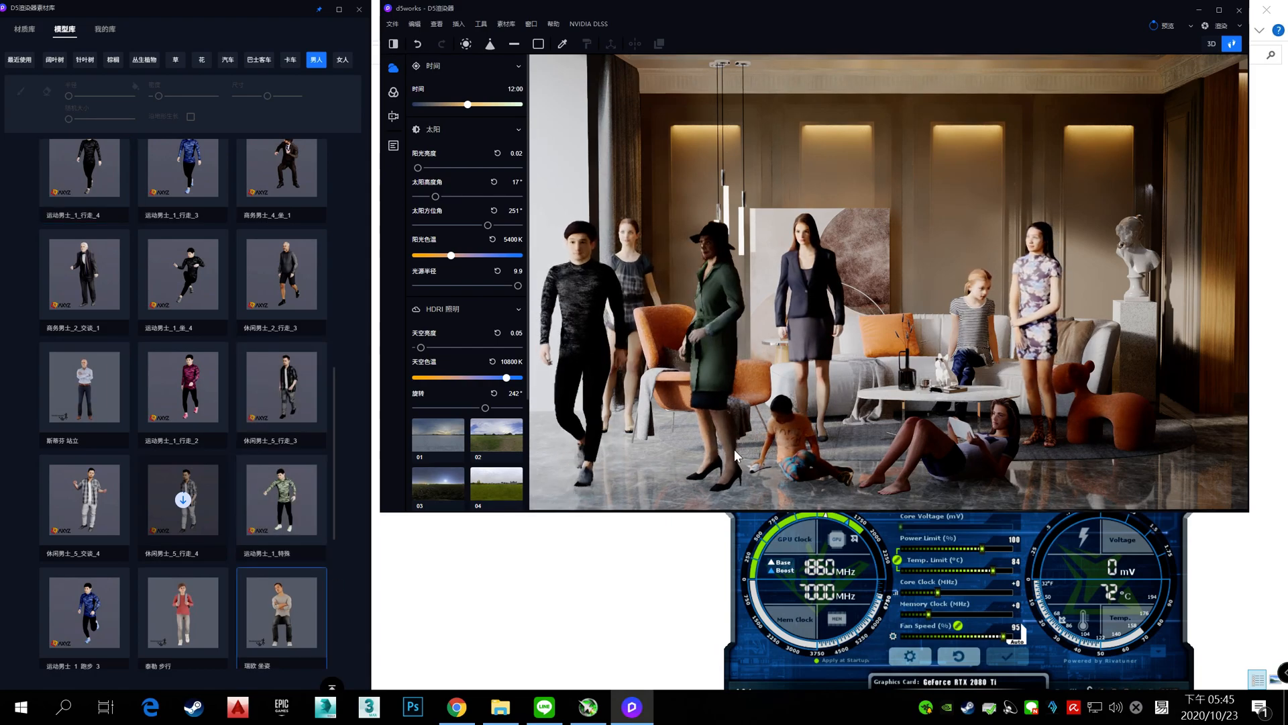
Place the seated man 瑞欧 坐姿 on the sofa beside the seated child, rotated 109.3° about Y, and deselect him
left_click(847, 424)
left_click_drag(889, 403, 772, 428)
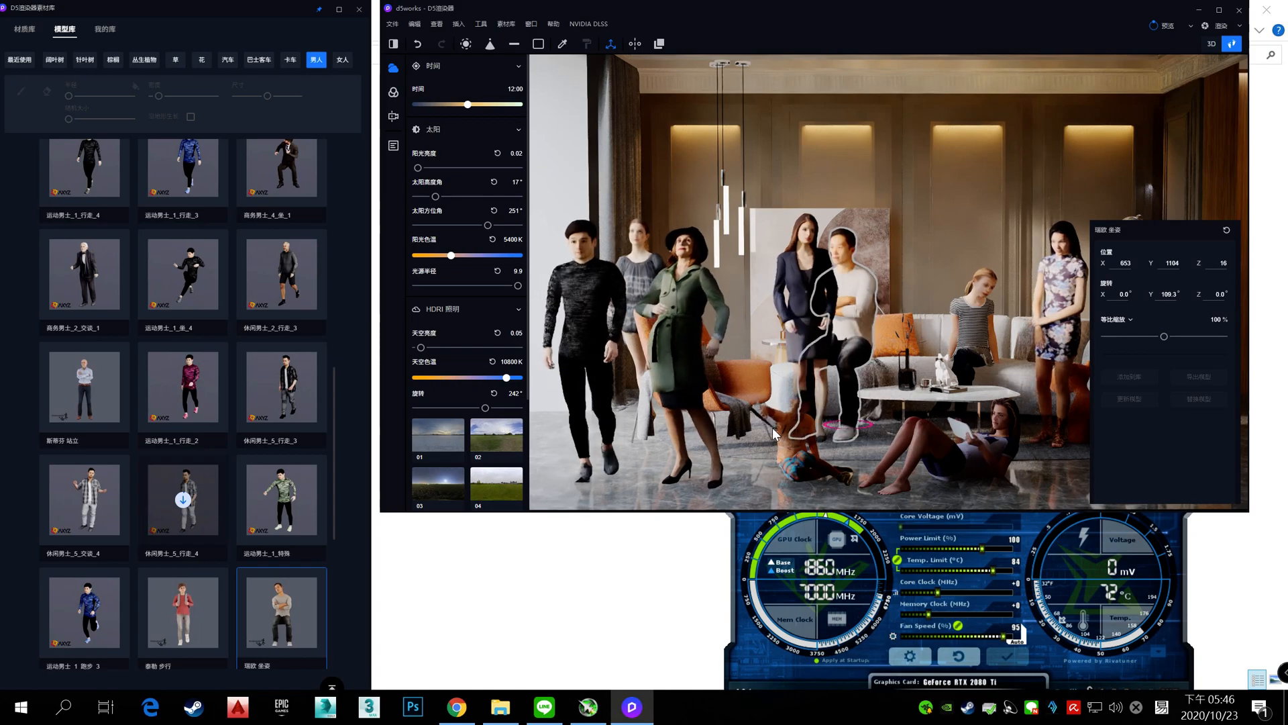
left_click(771, 428)
left_click(855, 349)
left_click_drag(896, 426, 998, 393)
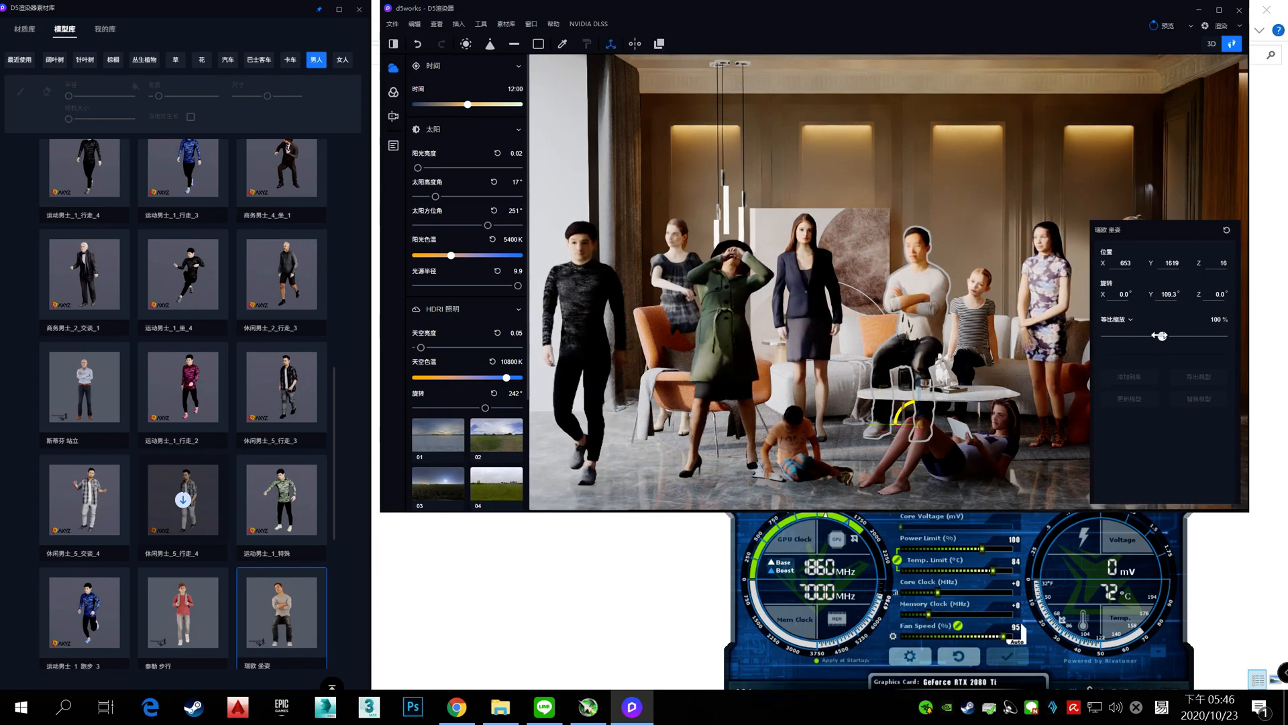
left_click(1074, 276)
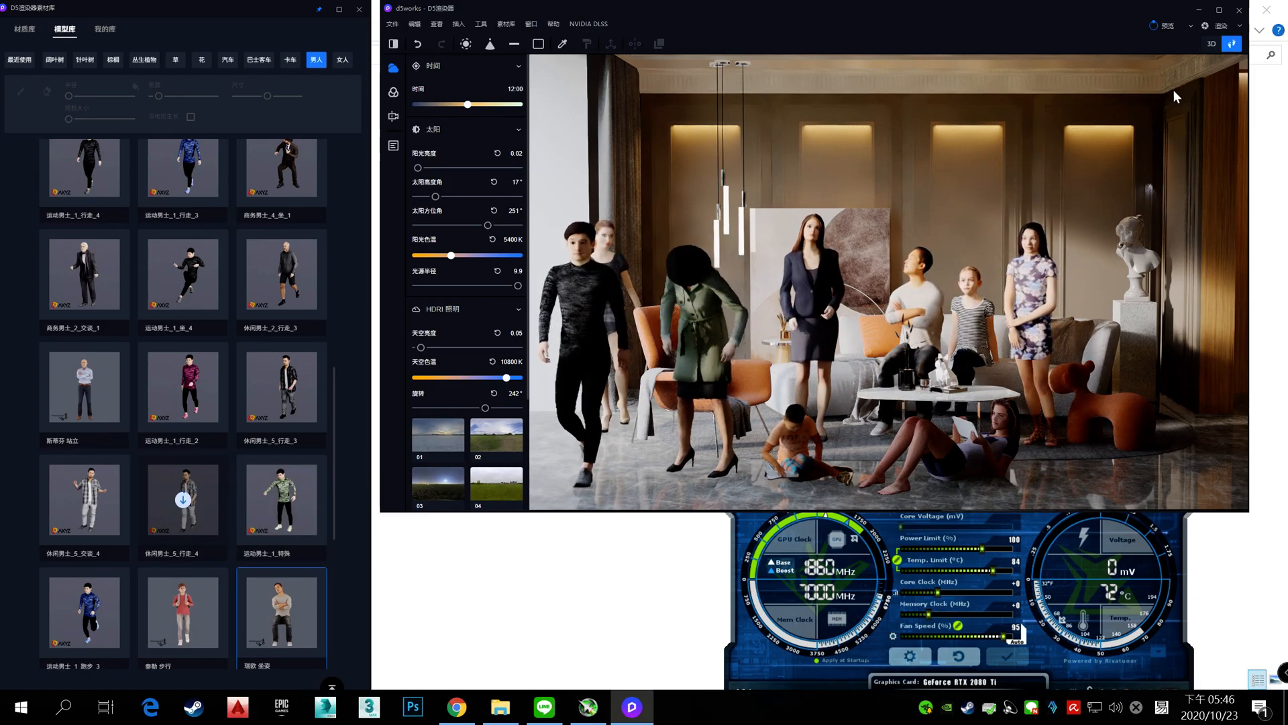
Close the asset library, enter video editing and preview the opening of clip 片段 1
left_click(583, 335)
left_click(583, 335)
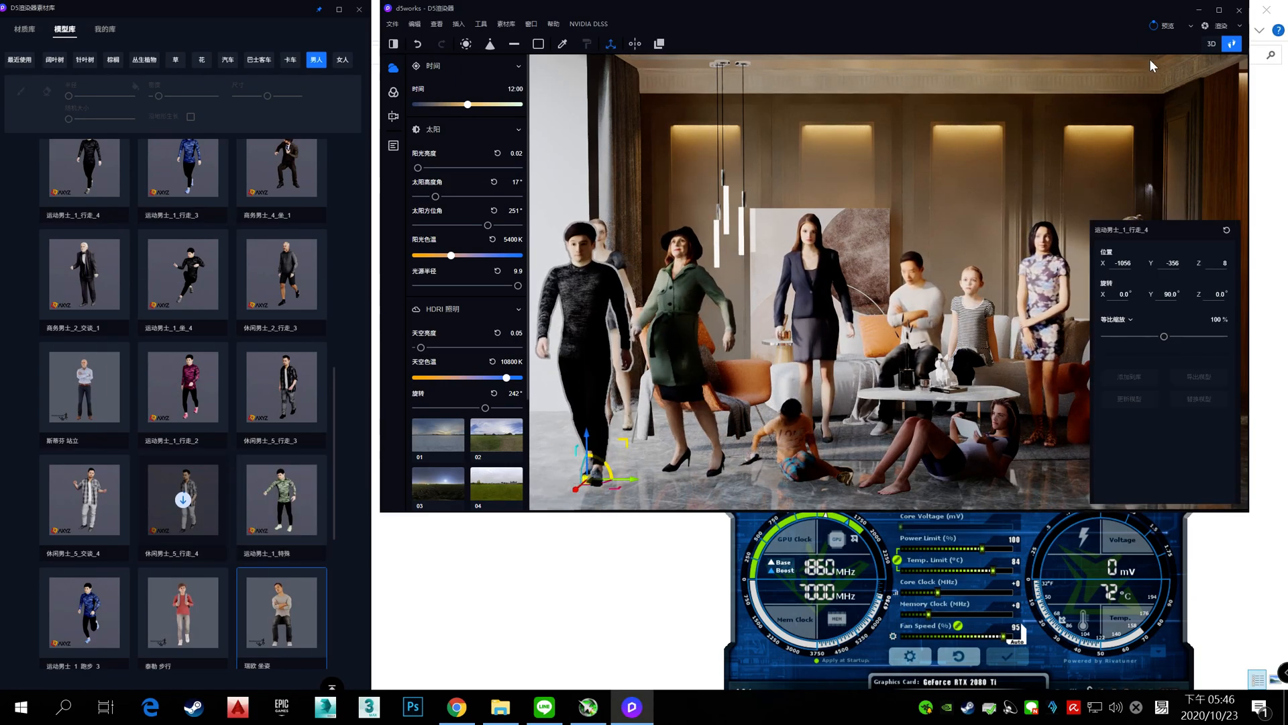
left_click(1239, 26)
left_click(1196, 71)
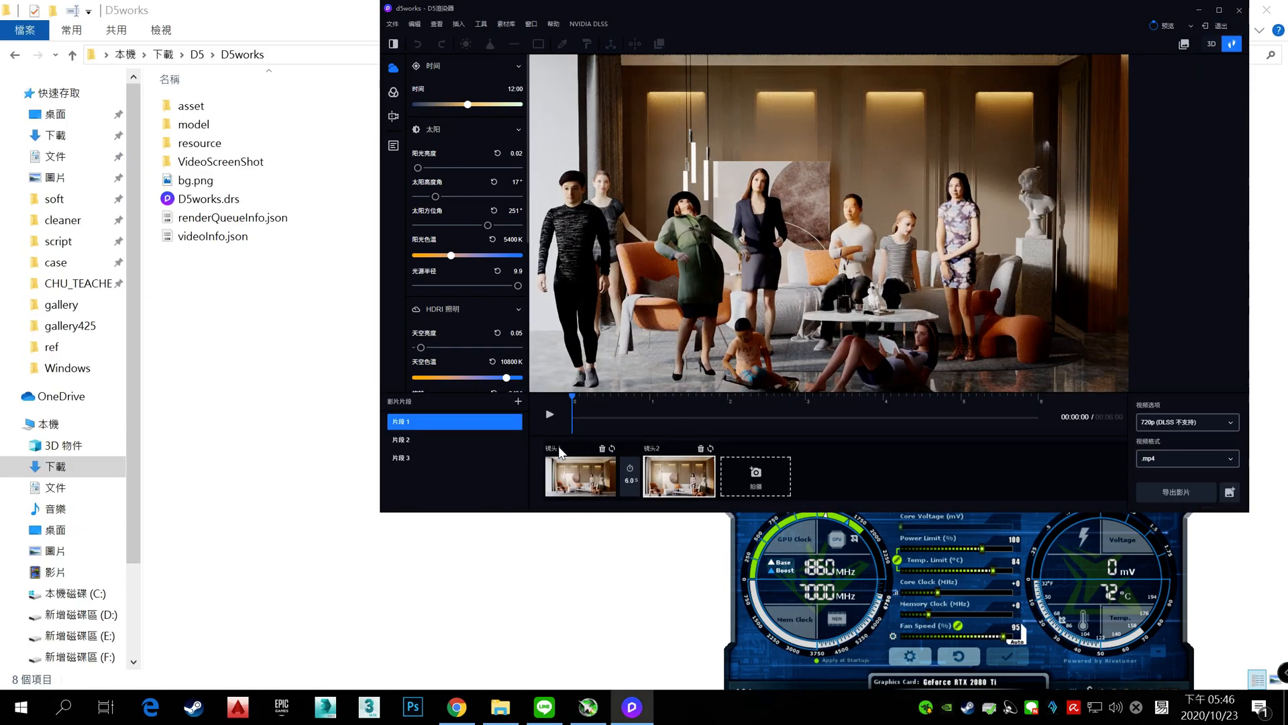
left_click(549, 415)
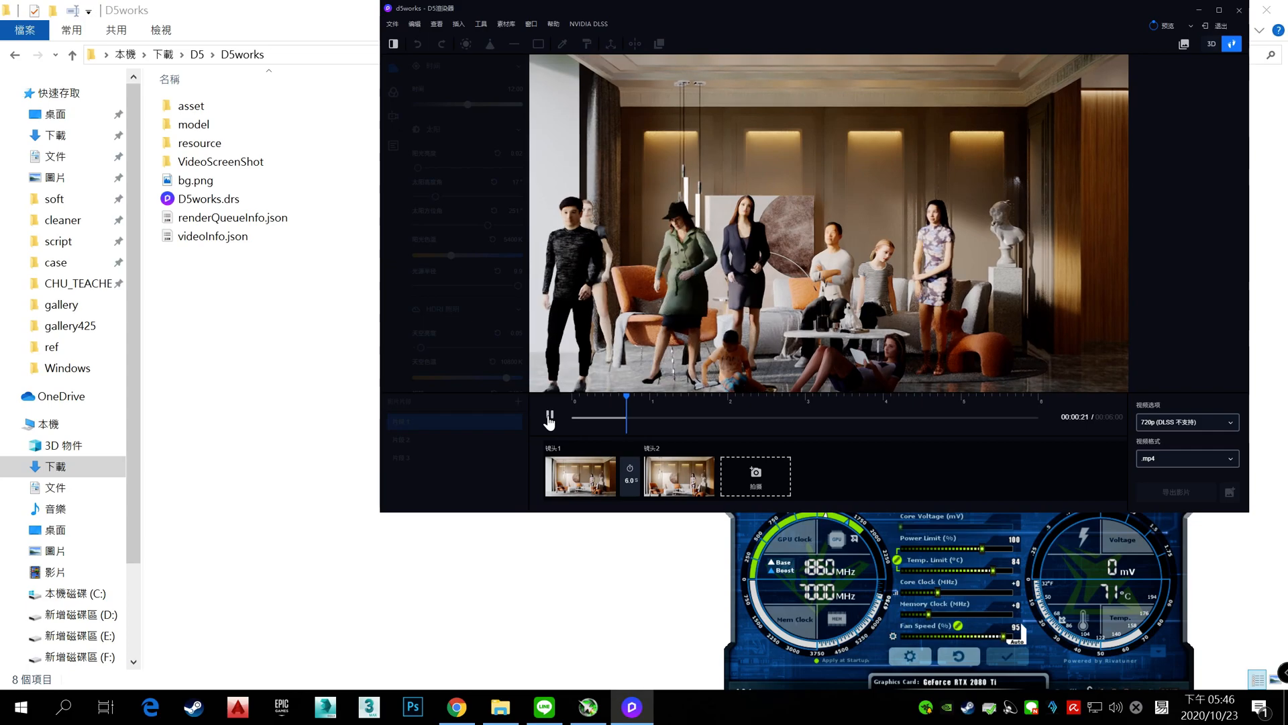
left_click(565, 339)
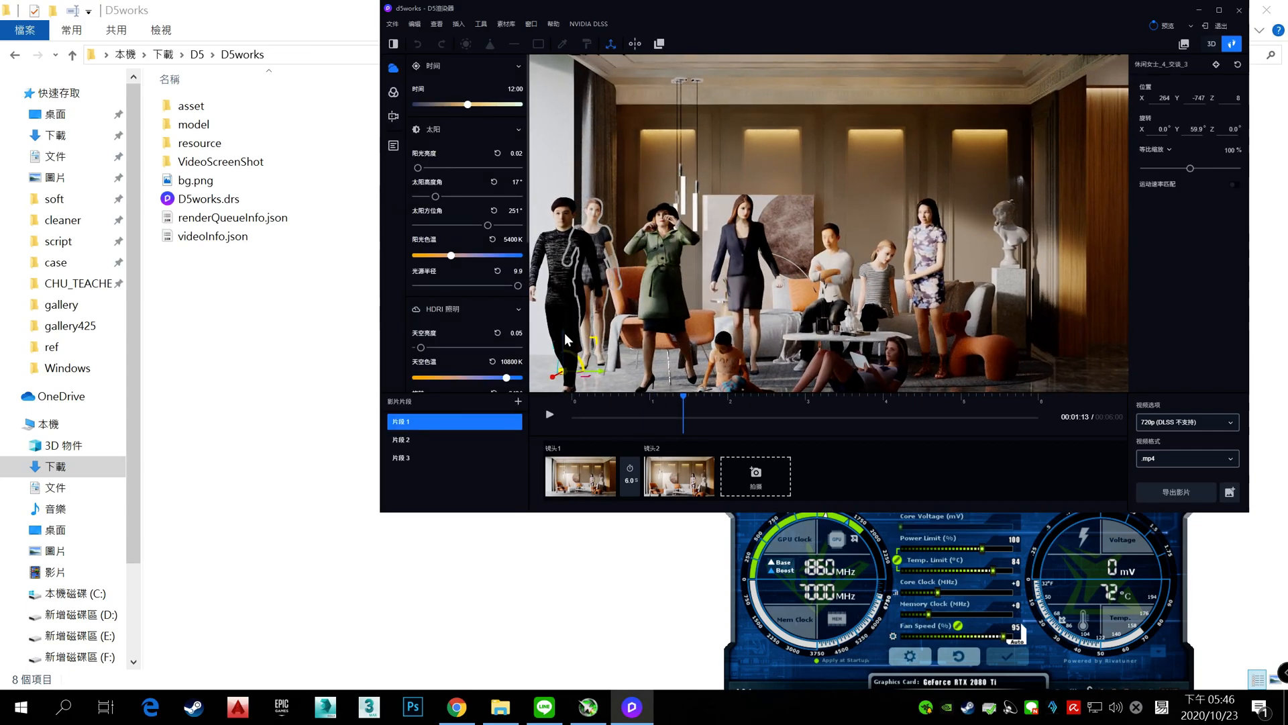
Try keyframing the walking man at 00:00:00 in the foreground at X -2176, Y 608, rotated 50.6° about Y
left_click(554, 304)
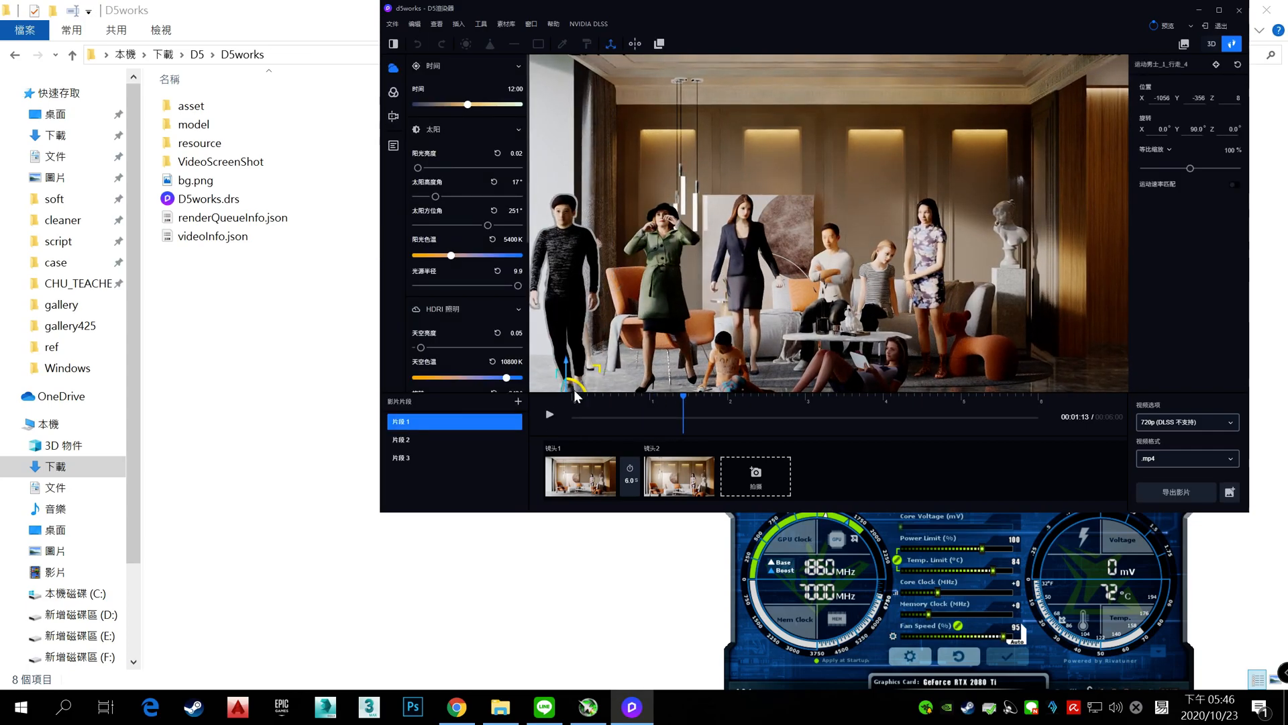
left_click_drag(684, 406, 575, 396)
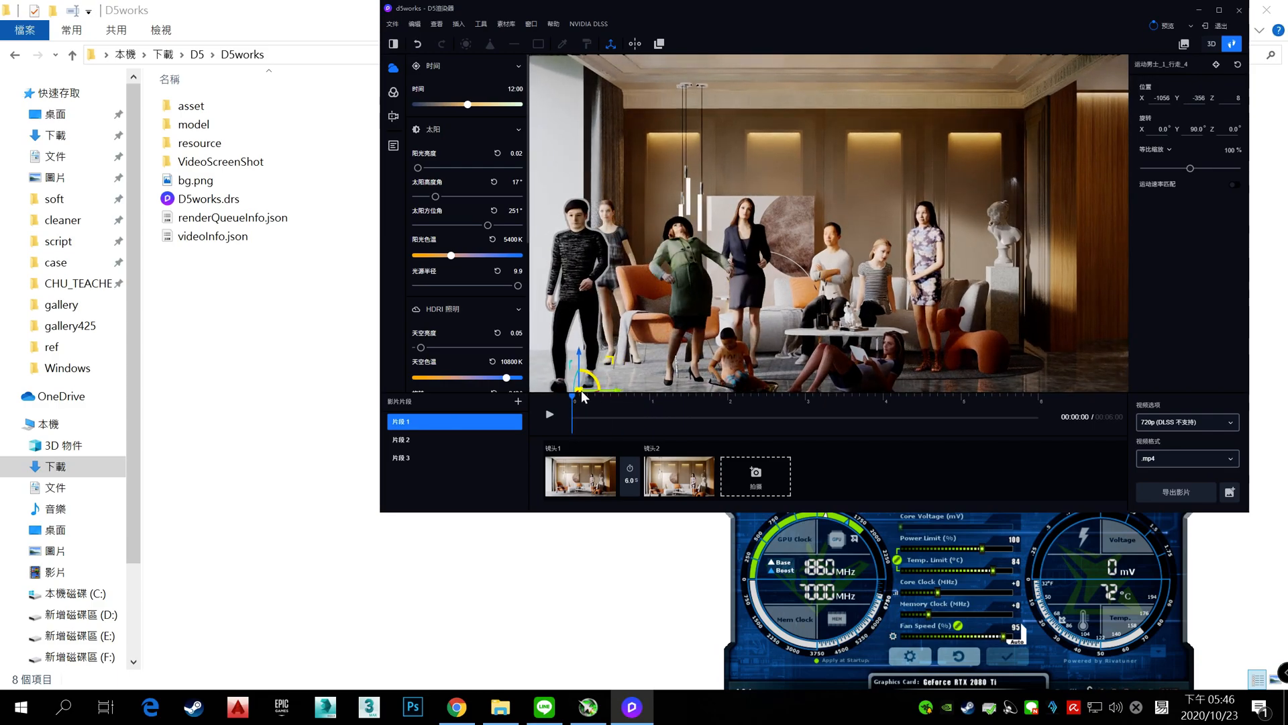
mouse_move(587, 385)
left_mouse_down()
mouse_move(605, 374)
mouse_move(590, 372)
mouse_move(631, 373)
mouse_move(568, 381)
left_mouse_up()
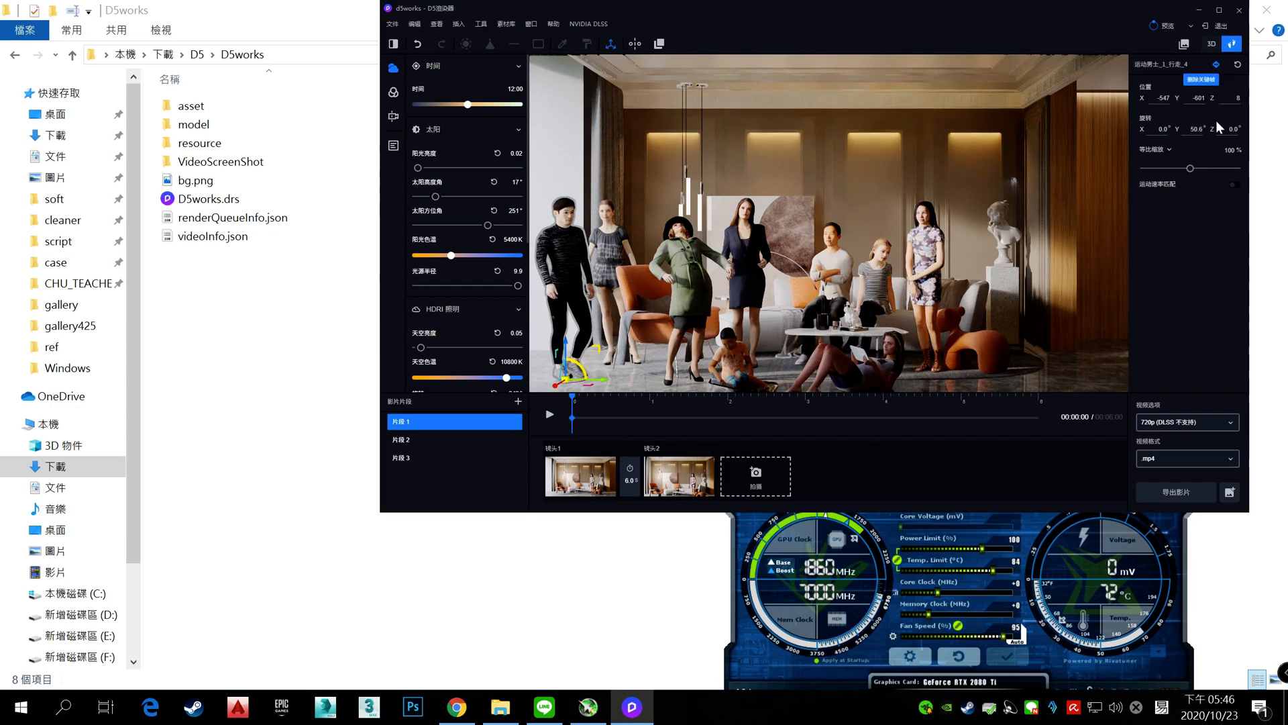
left_click_drag(576, 388, 540, 400)
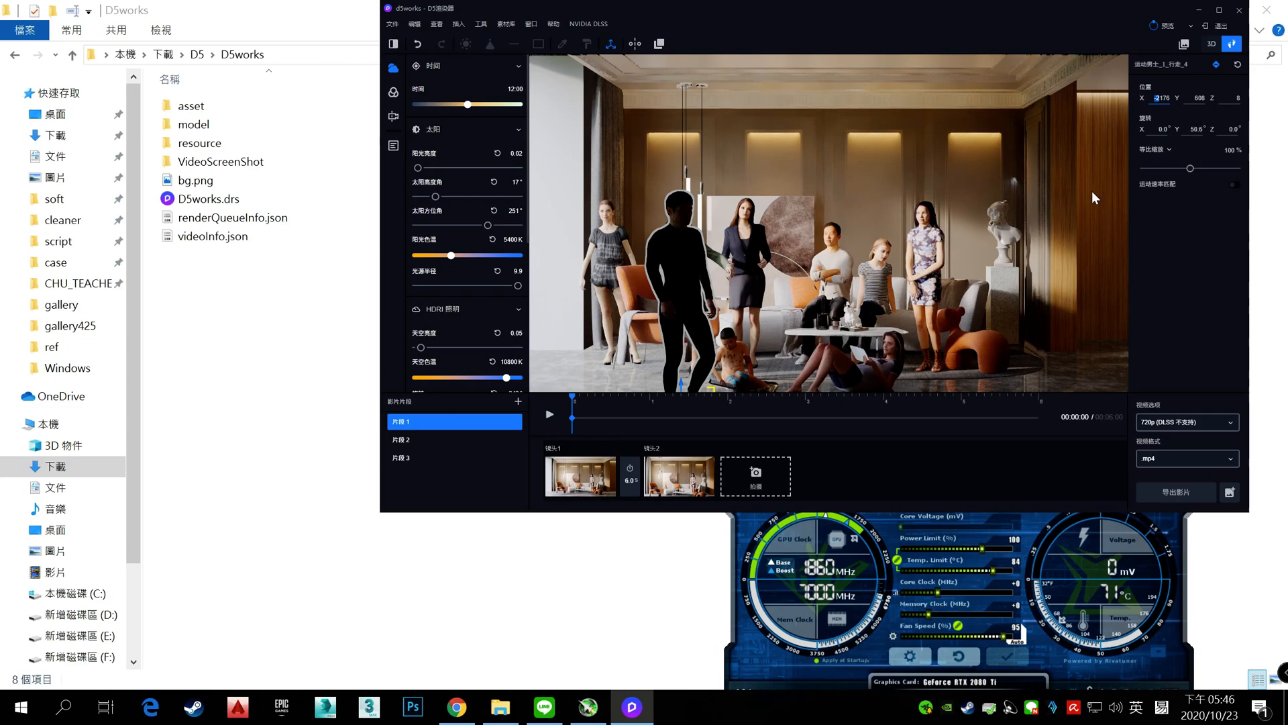
Try keyframing the walking man at 00:06:00 across the foreground at X -2390, Y 2192
left_click_drag(582, 402, 1075, 430)
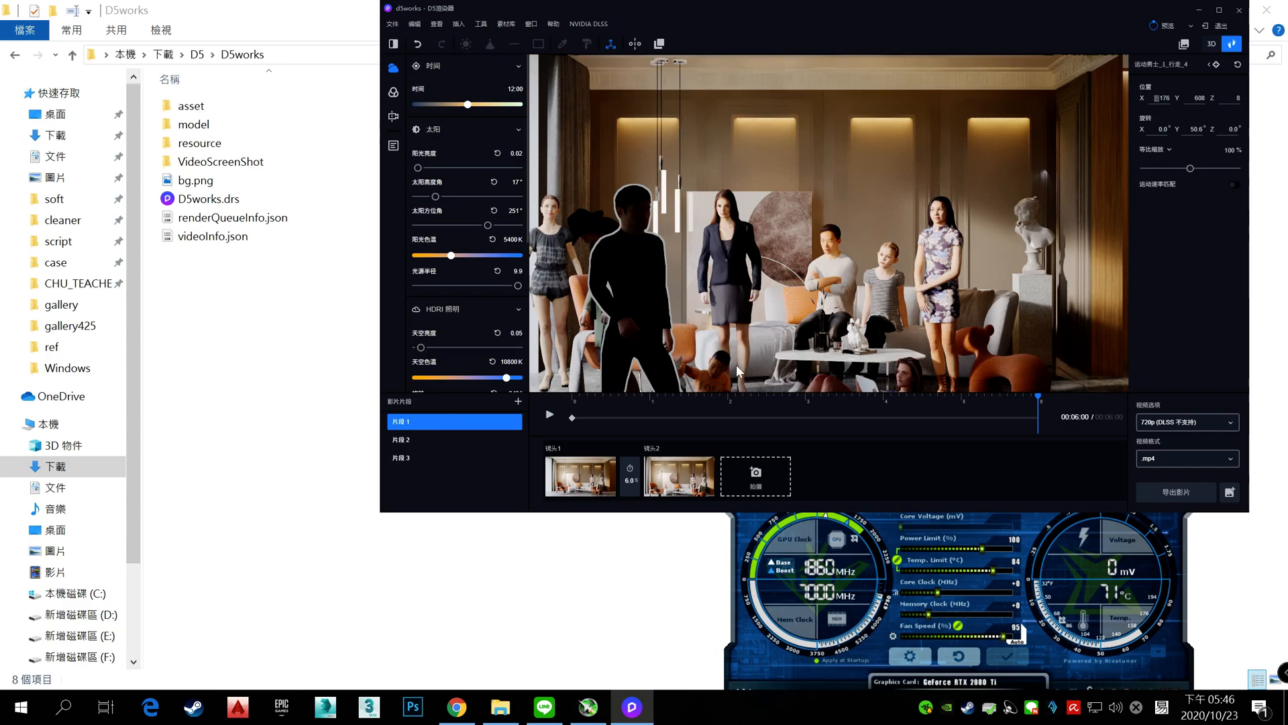
right_click_drag(768, 329, 729, 389)
left_click_drag(698, 371, 1017, 385)
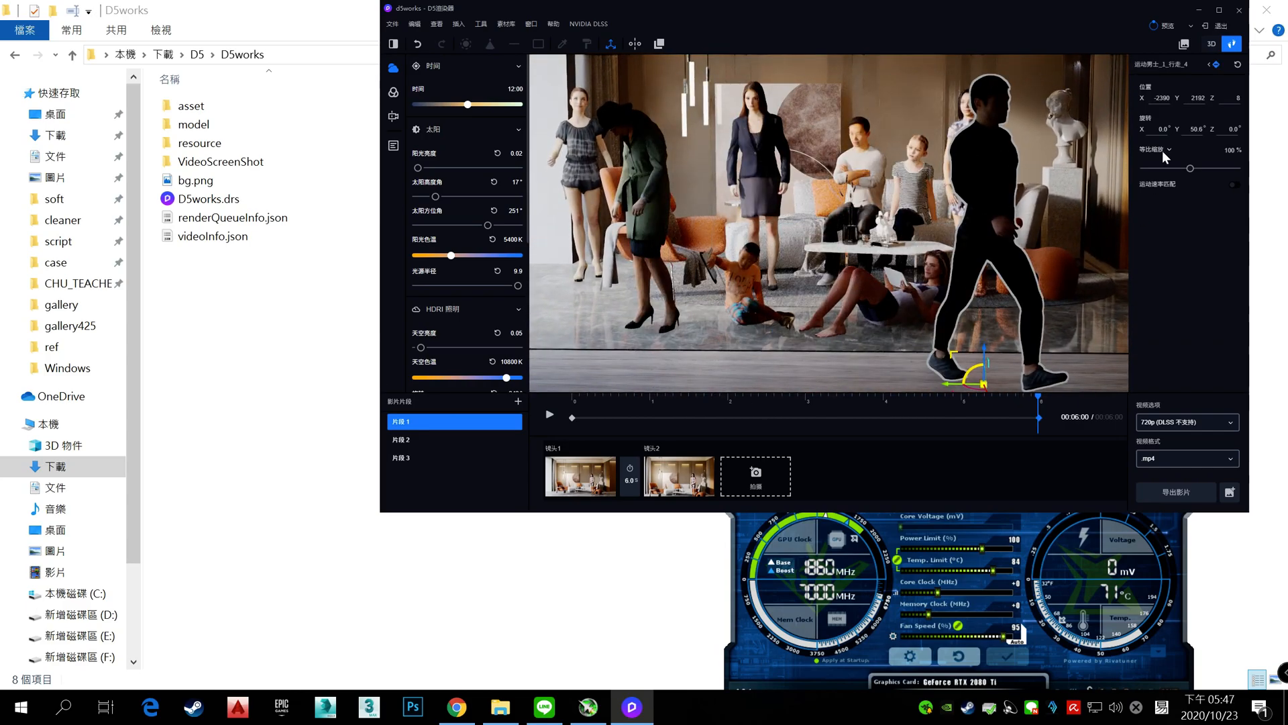
left_click(1218, 67)
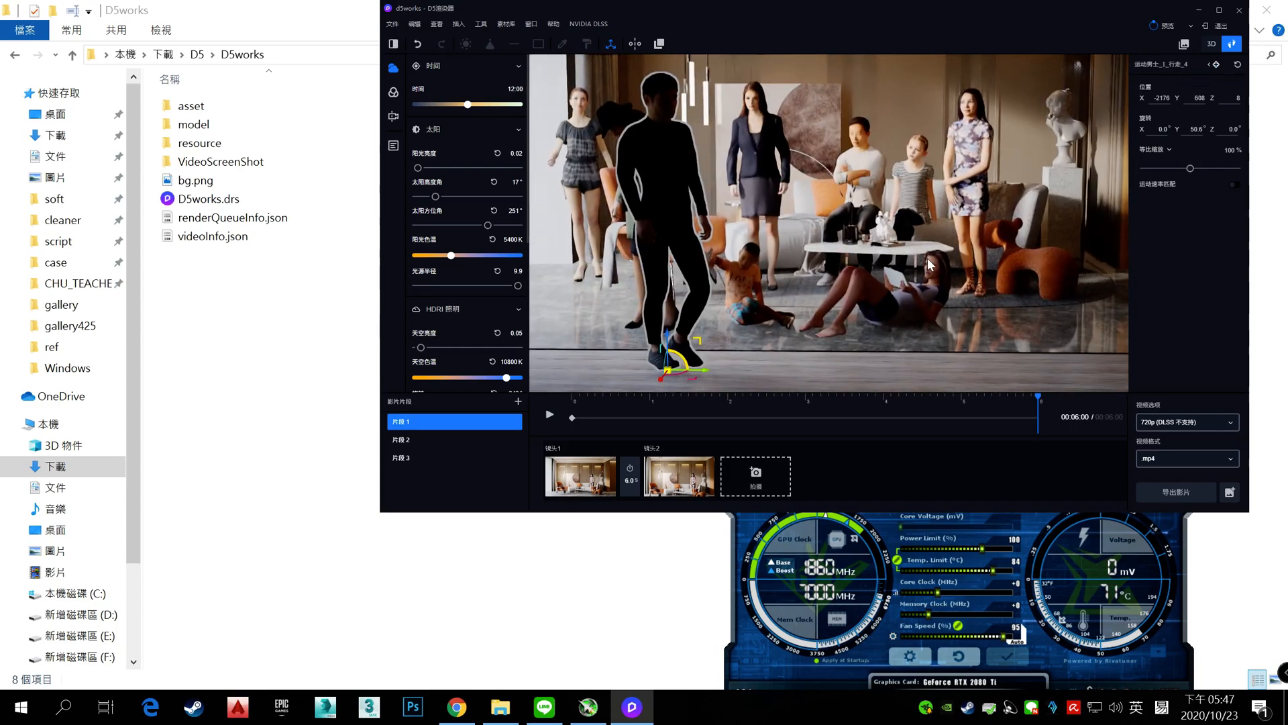
Return the clip to its start and reset the walking man's keyframes and transform
left_click_drag(635, 415, 1011, 453)
left_click(557, 416)
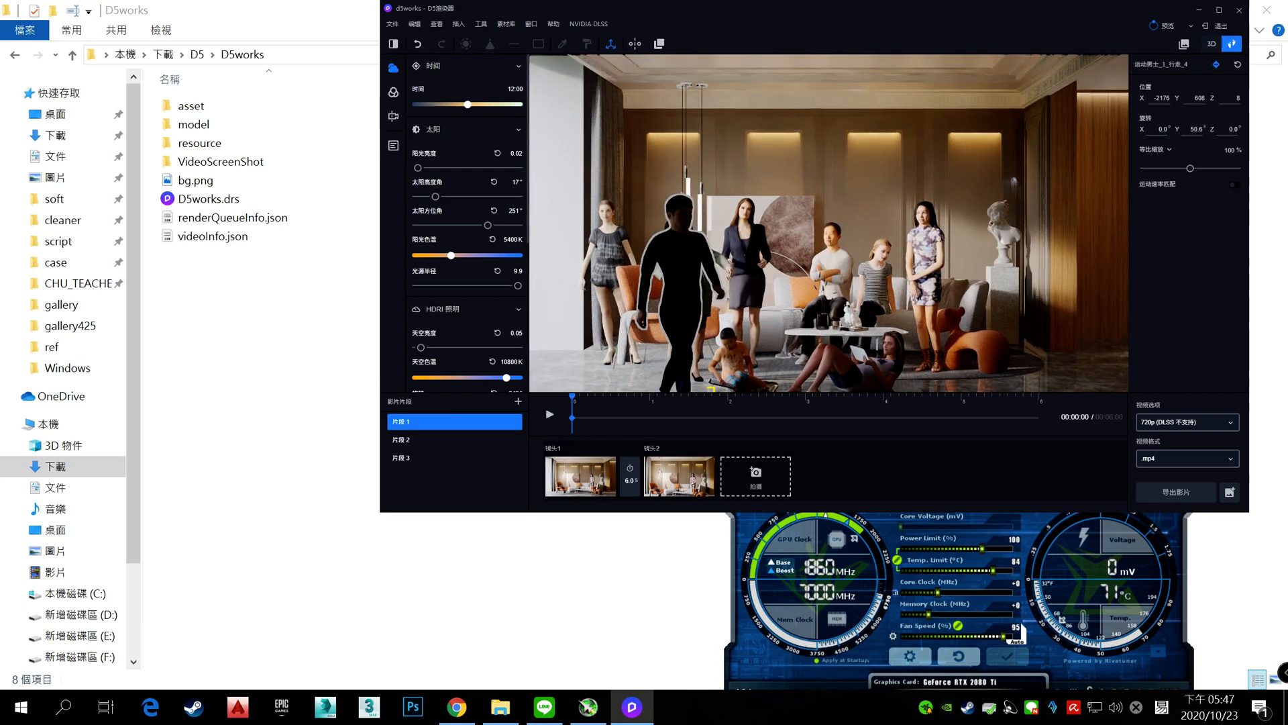
left_click(1238, 67)
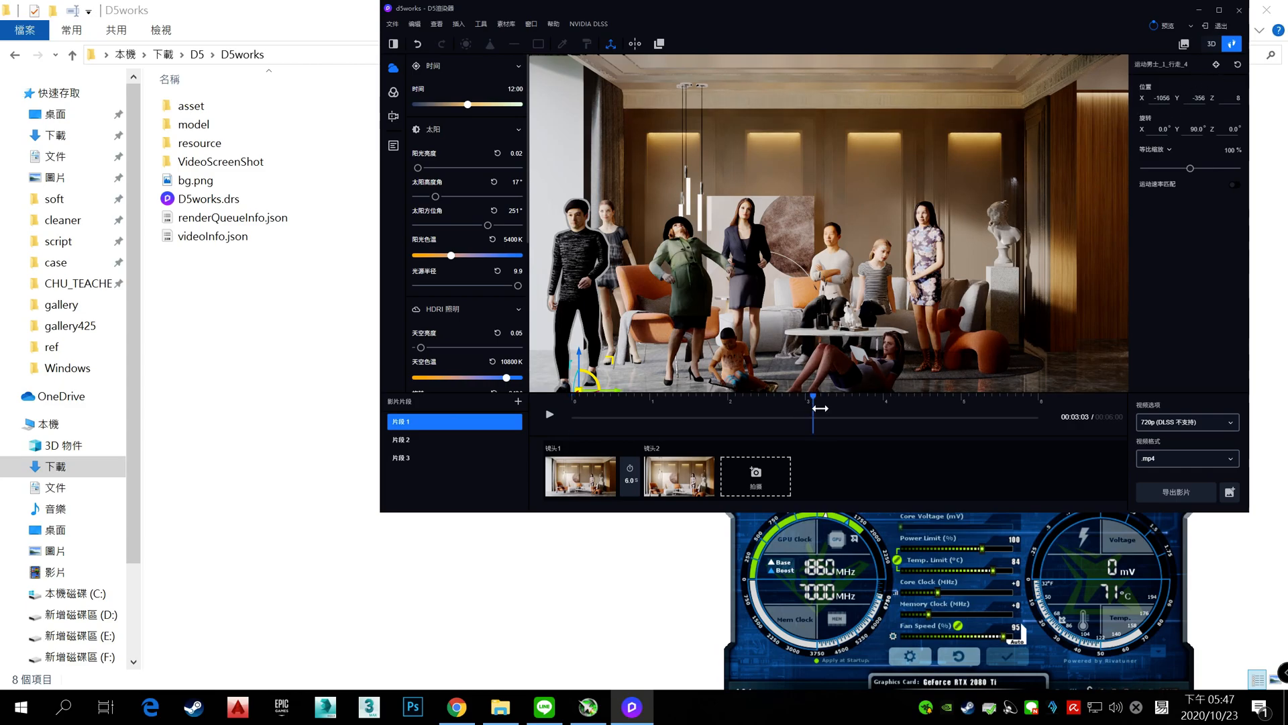
At 00:06:00, move the walking man to X -3060, Y 1176, Z 1, rotated 43.9° about Y, and add a keyframe
left_click_drag(817, 408, 1038, 410)
right_click_drag(891, 272, 702, 340)
left_click_drag(690, 327, 899, 433)
left_click(1216, 65)
At 00:00:00, keyframe the walking man near the curtain at X -734, Y -520, Z 8
left_click(600, 406)
left_click_drag(620, 407, 566, 409)
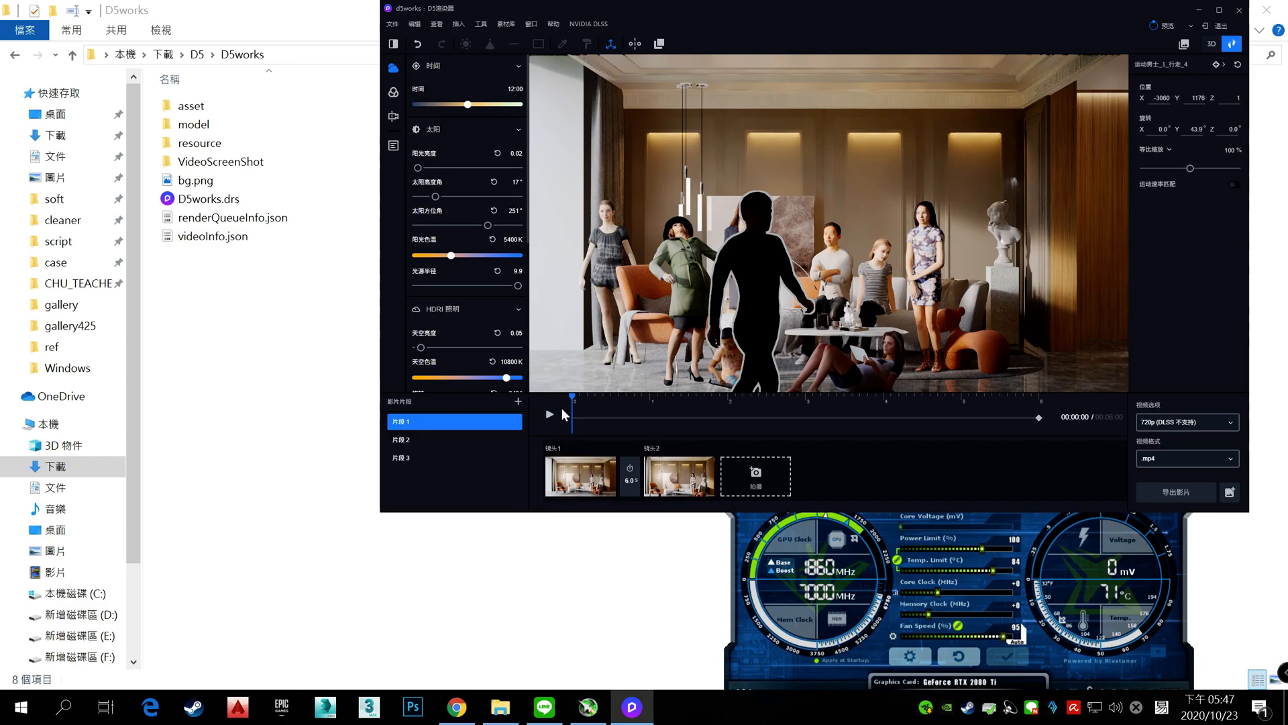
left_click(559, 409)
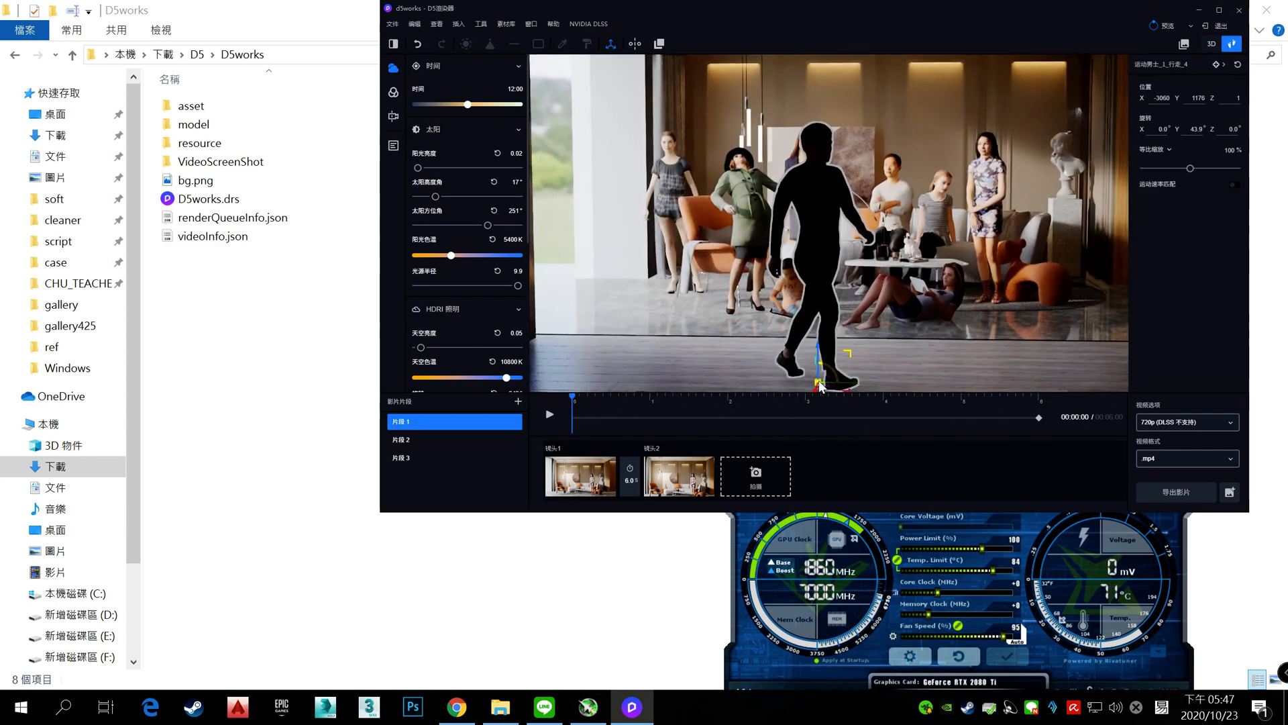
left_click_drag(818, 384, 631, 309)
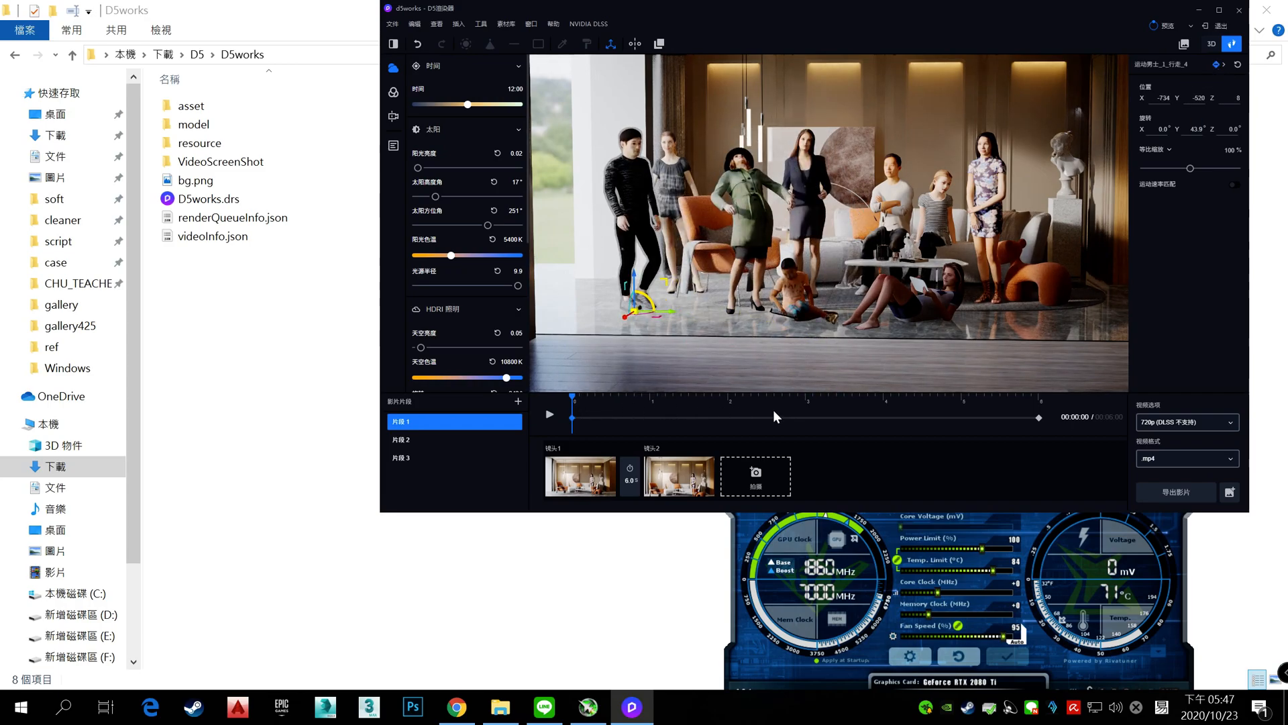
Play the clip to preview the walking man's keyframed path, and return to the start of the timeline
left_click(551, 417)
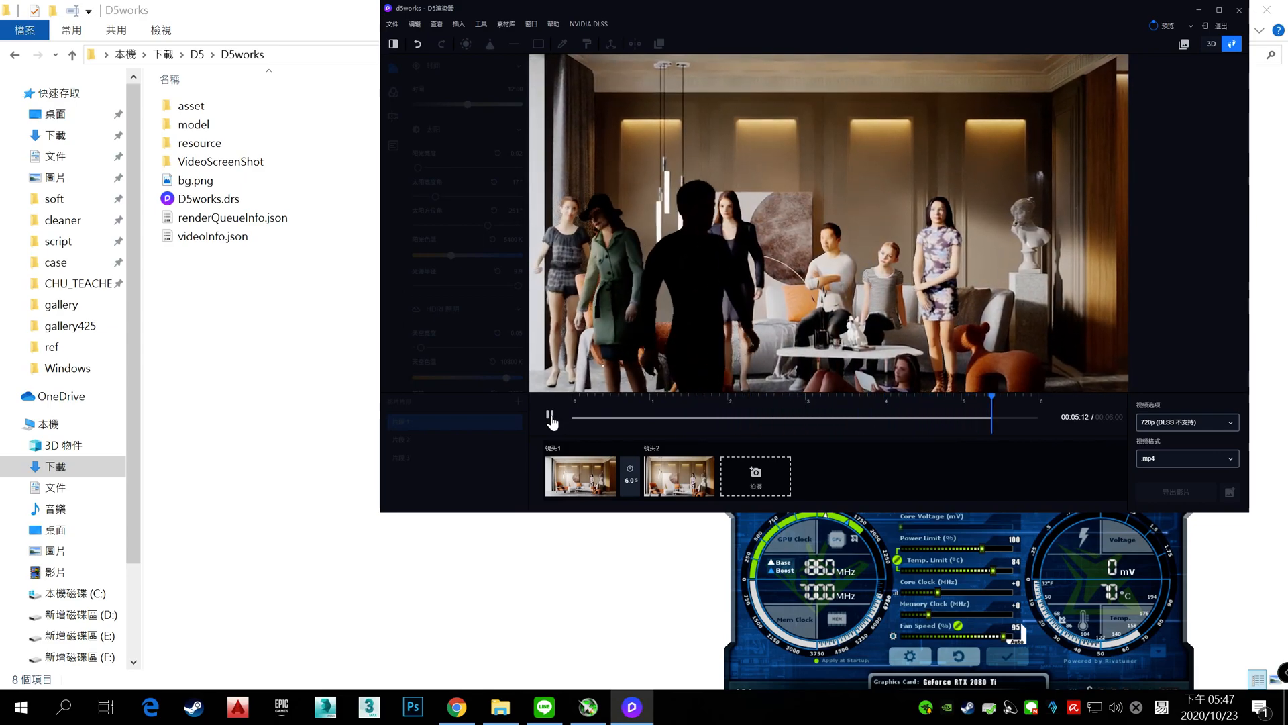
left_click_drag(604, 409, 531, 400)
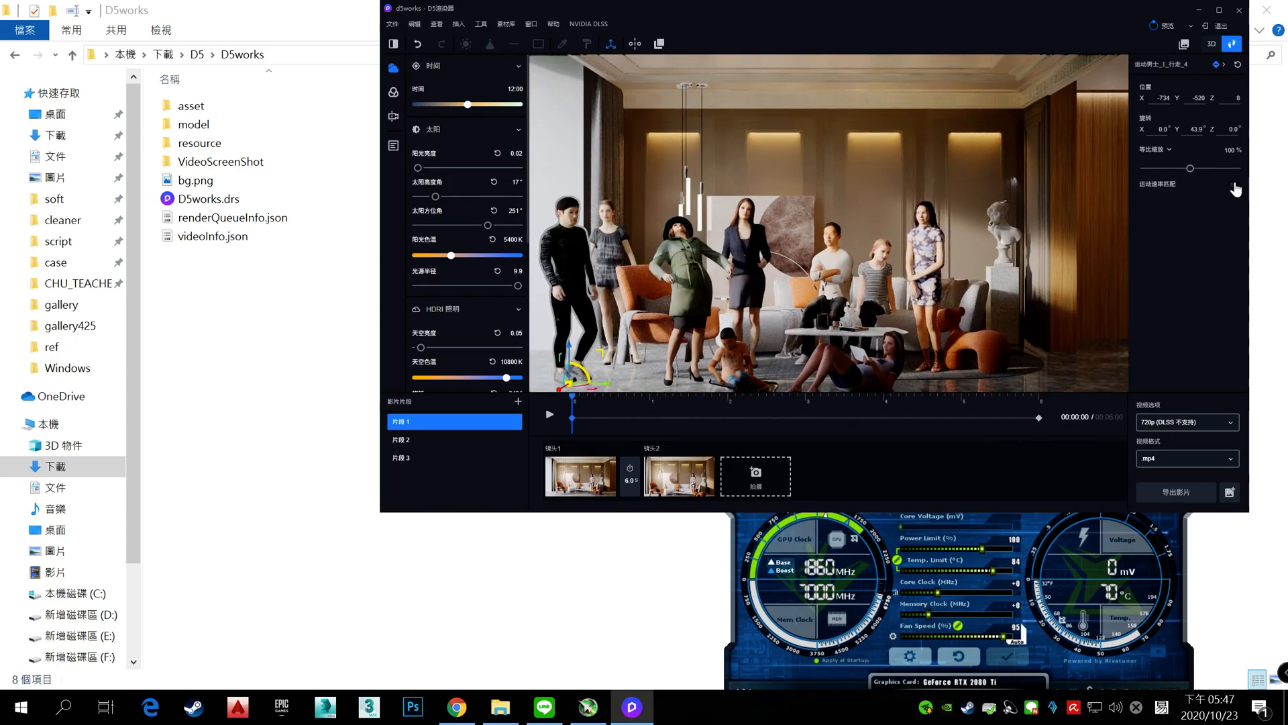
Turn on motion-rate matching (运动速率匹配) for the walking man, and replay and scrub the clip to check his walk
left_click(551, 417)
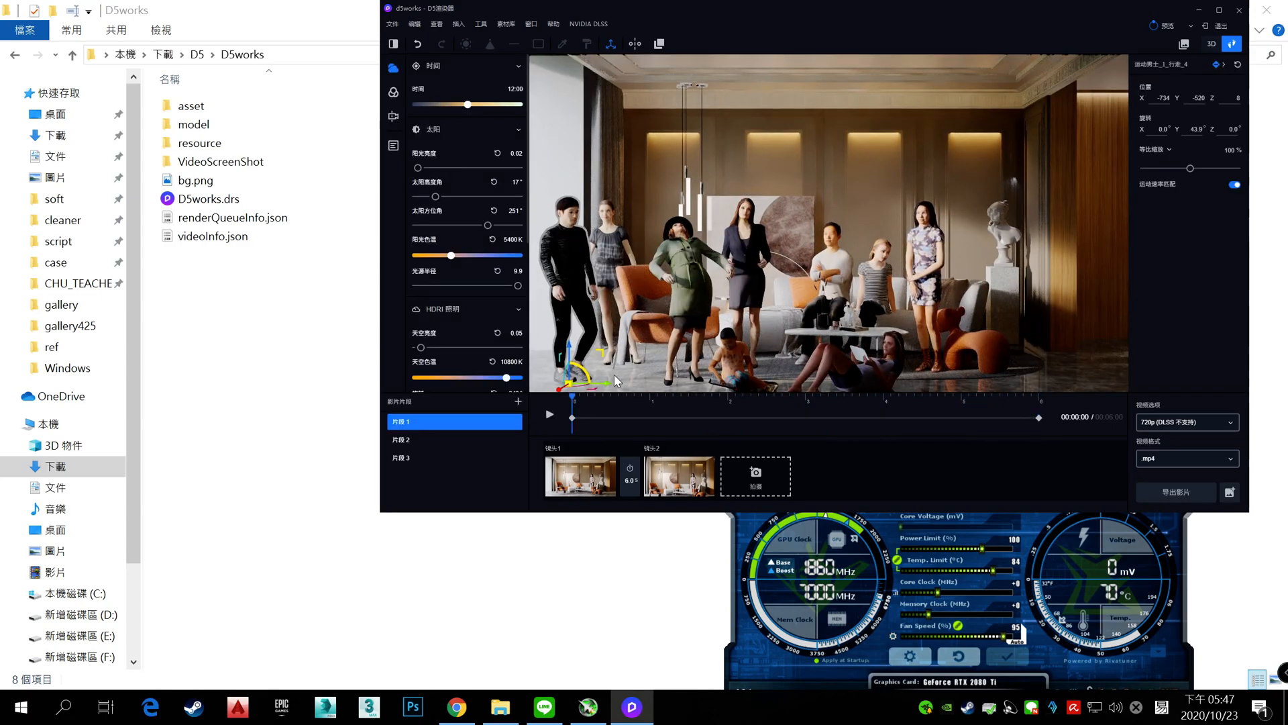
left_click_drag(600, 386, 582, 365)
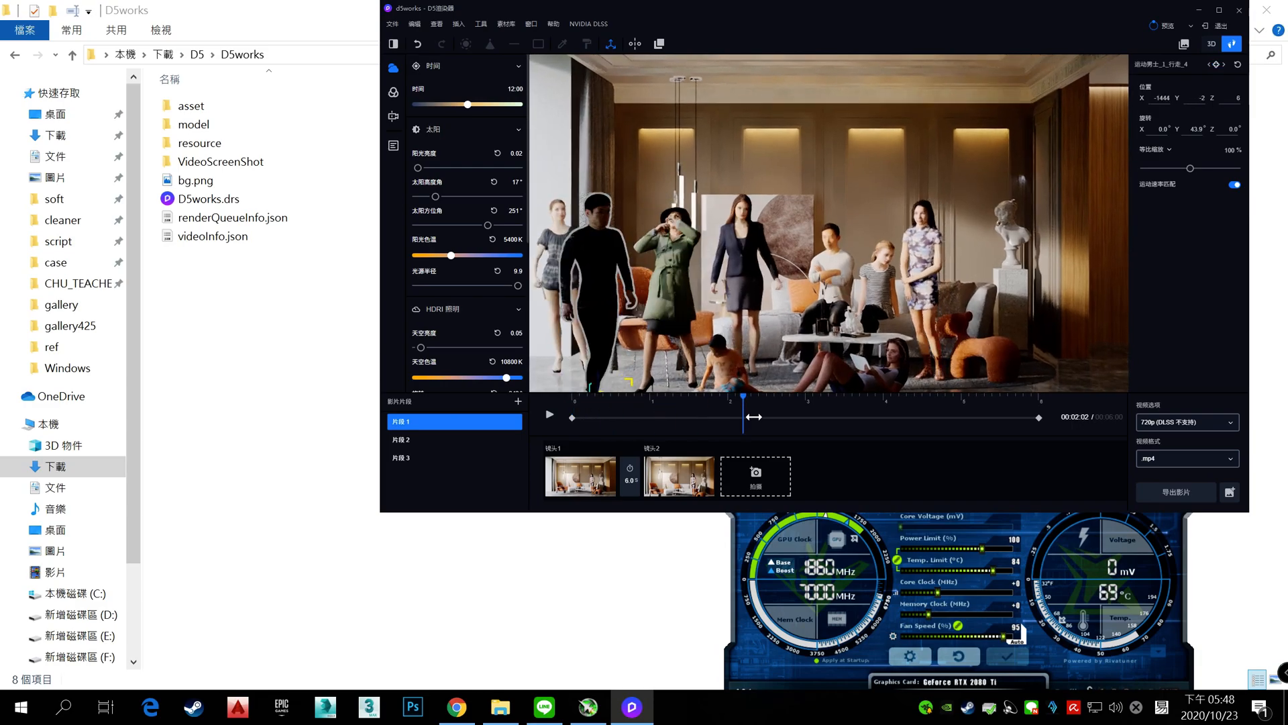
left_click(550, 416)
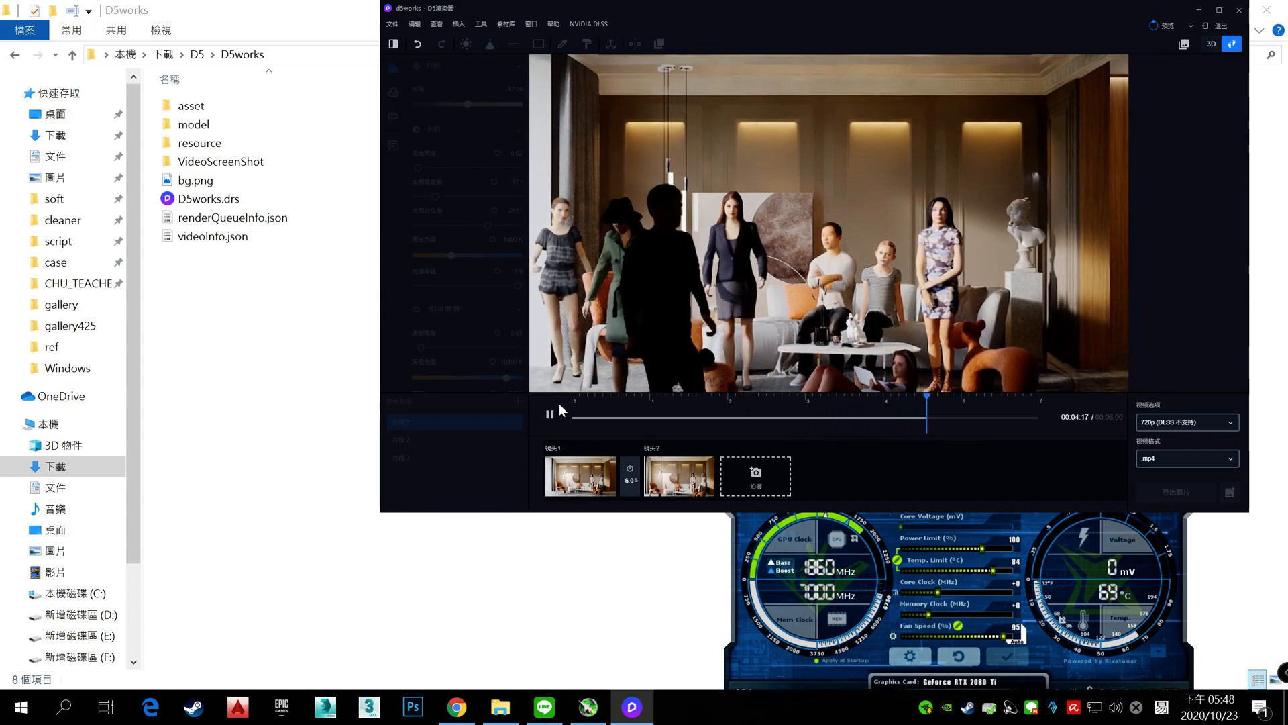
left_click_drag(618, 404, 567, 405)
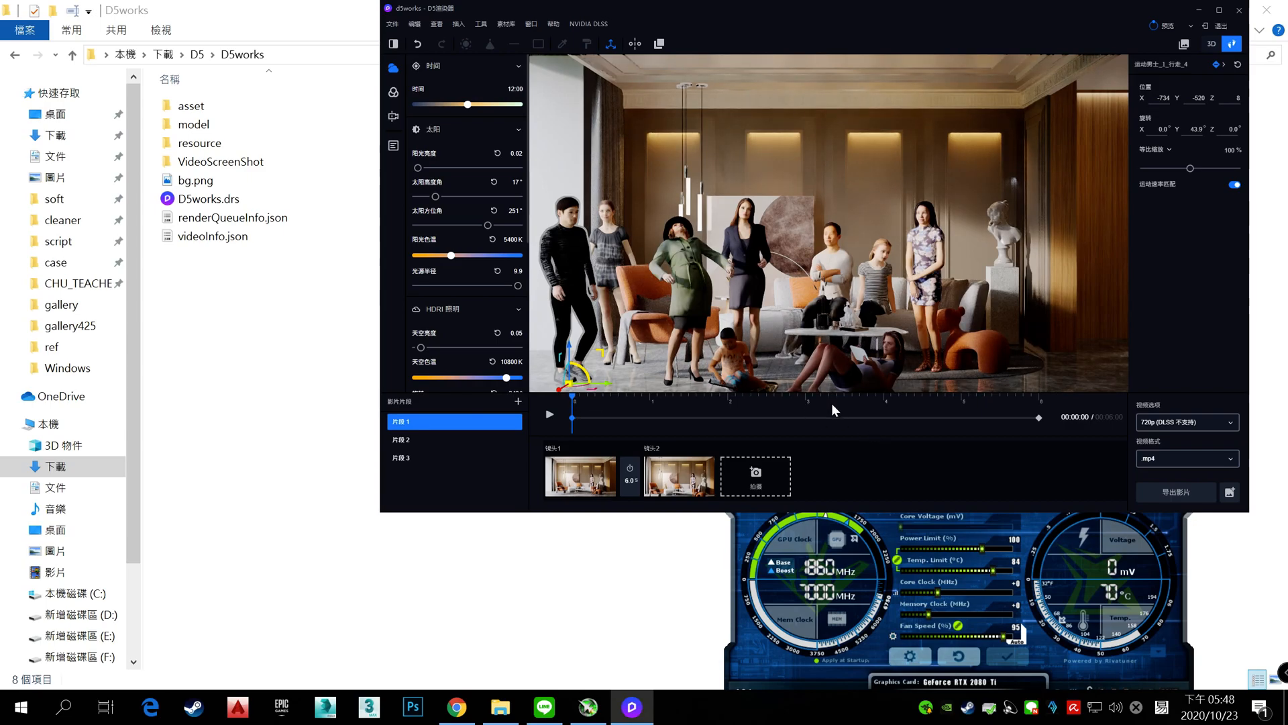
Exit the video editor and open the asset library
left_click_drag(534, 6, 529, 16)
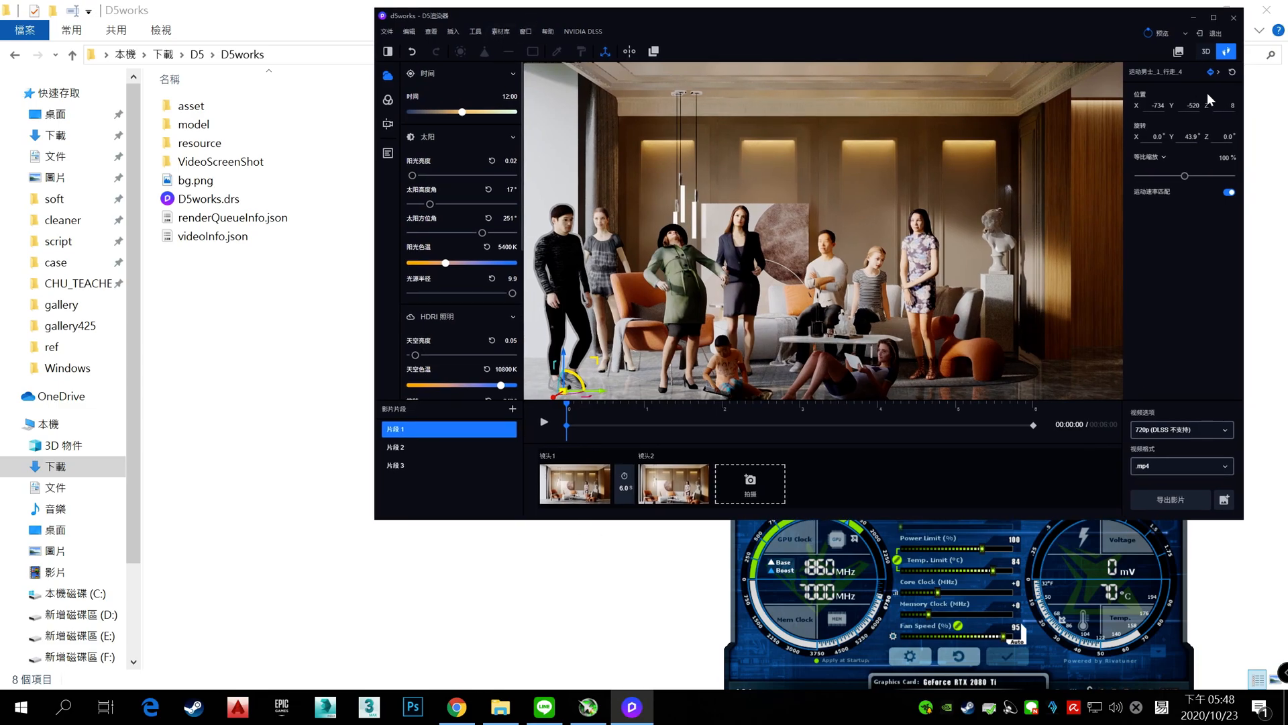
left_click(1211, 33)
left_click(500, 31)
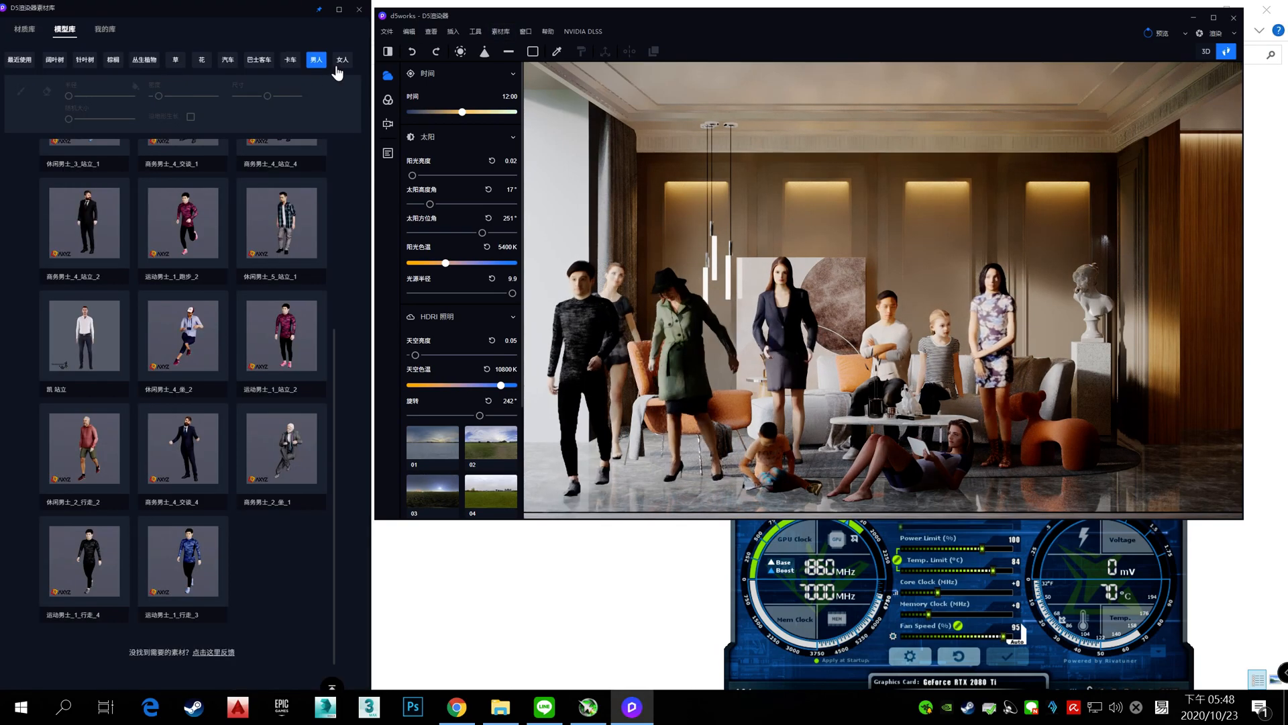
Browse the model library's categories, including women, trucks, buses, flowers, clustered plants, recently used and broadleaf trees
left_click(342, 60)
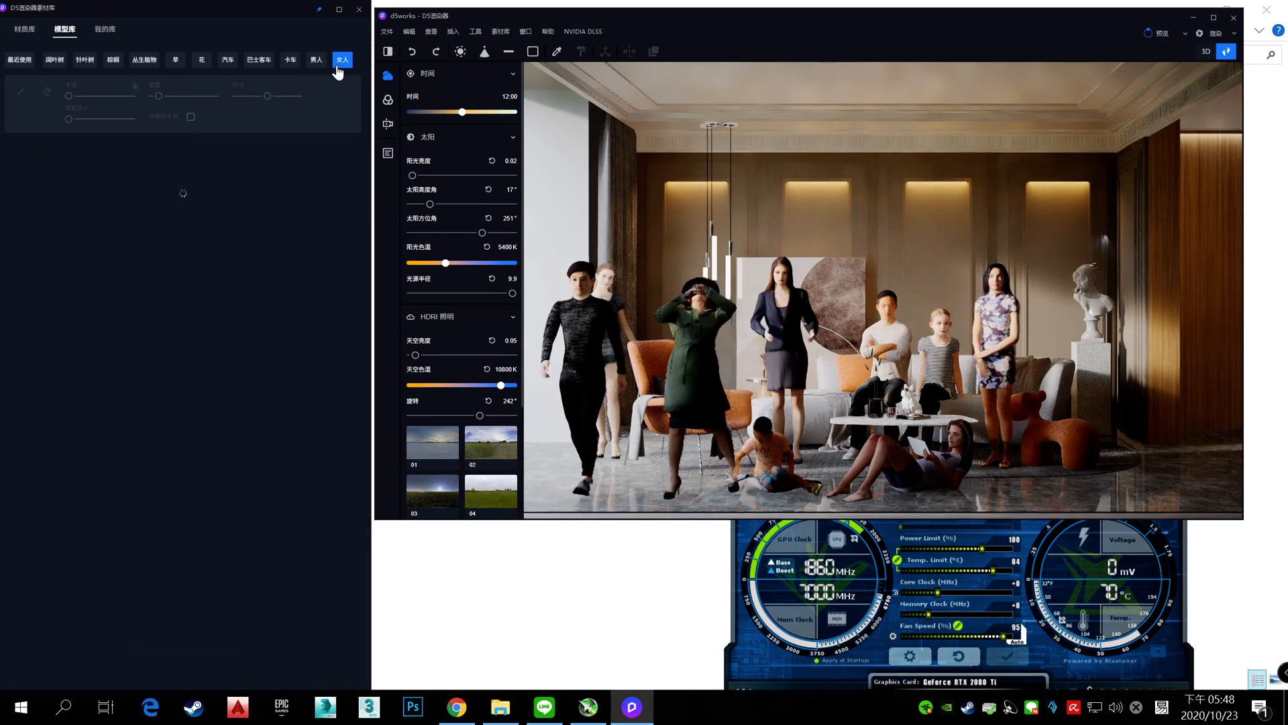
left_click(290, 59)
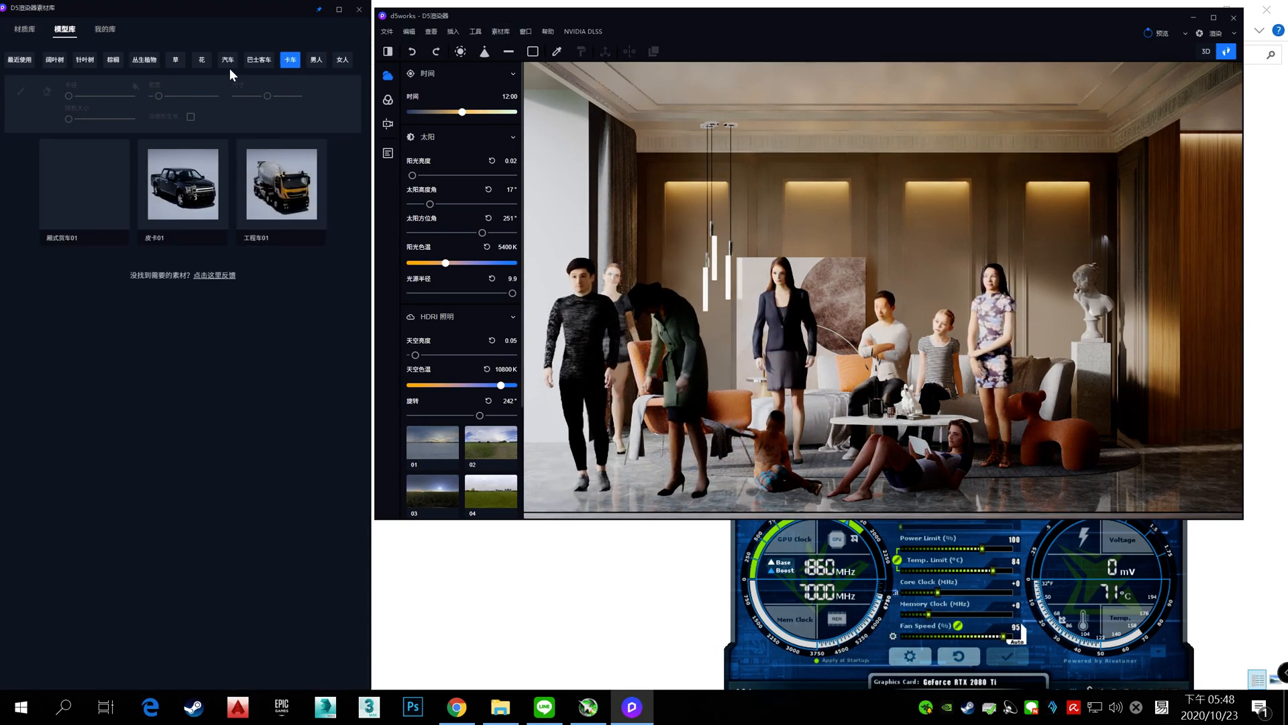
left_click(259, 60)
left_click(198, 67)
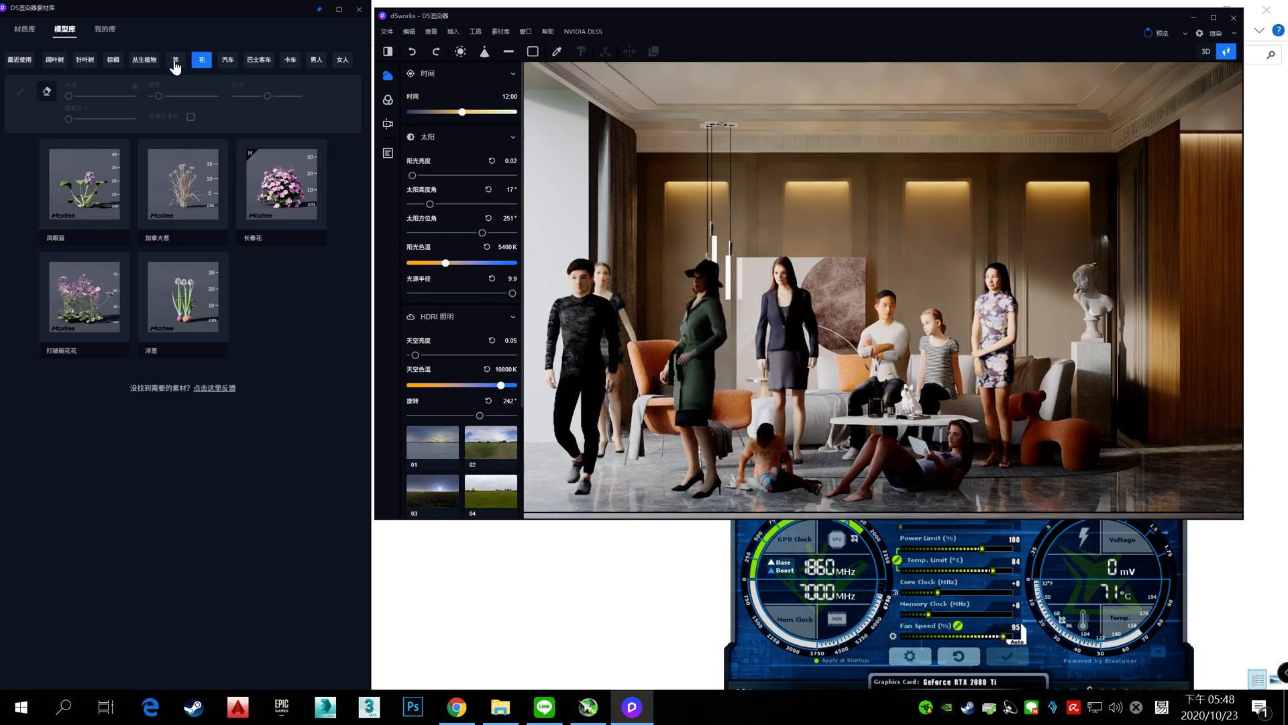
left_click(147, 61)
left_click(27, 62)
left_click(55, 62)
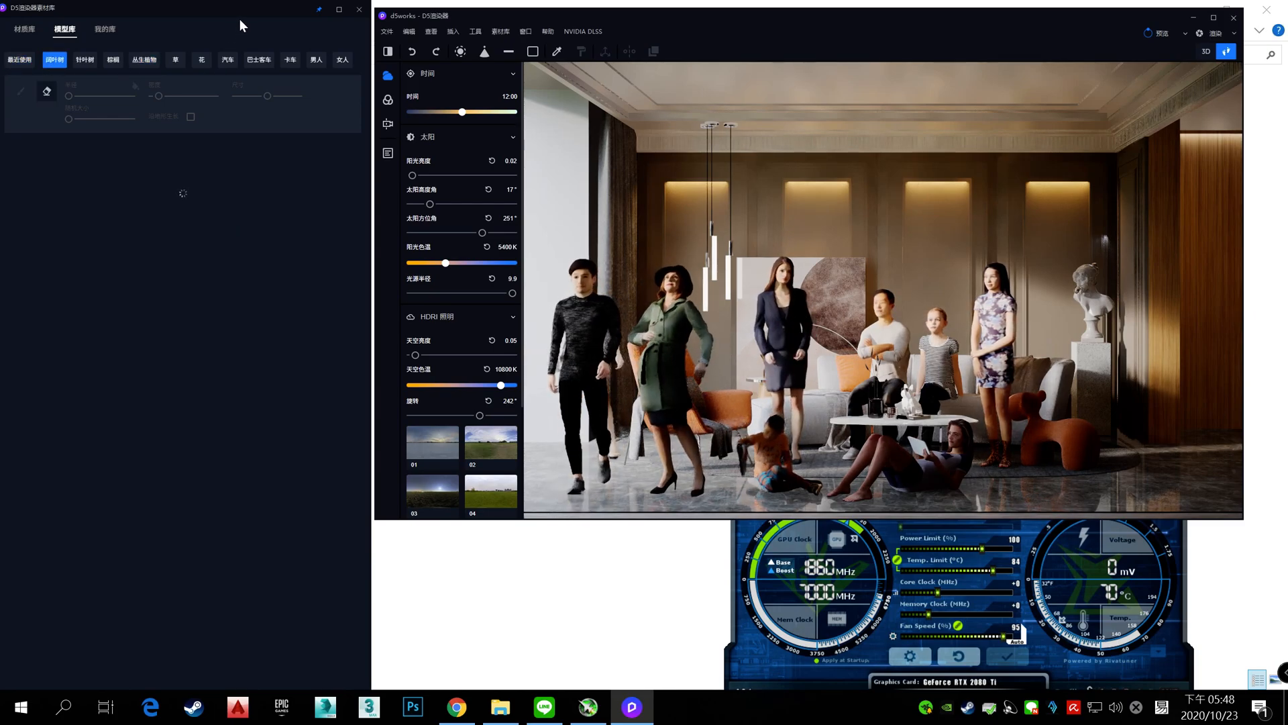